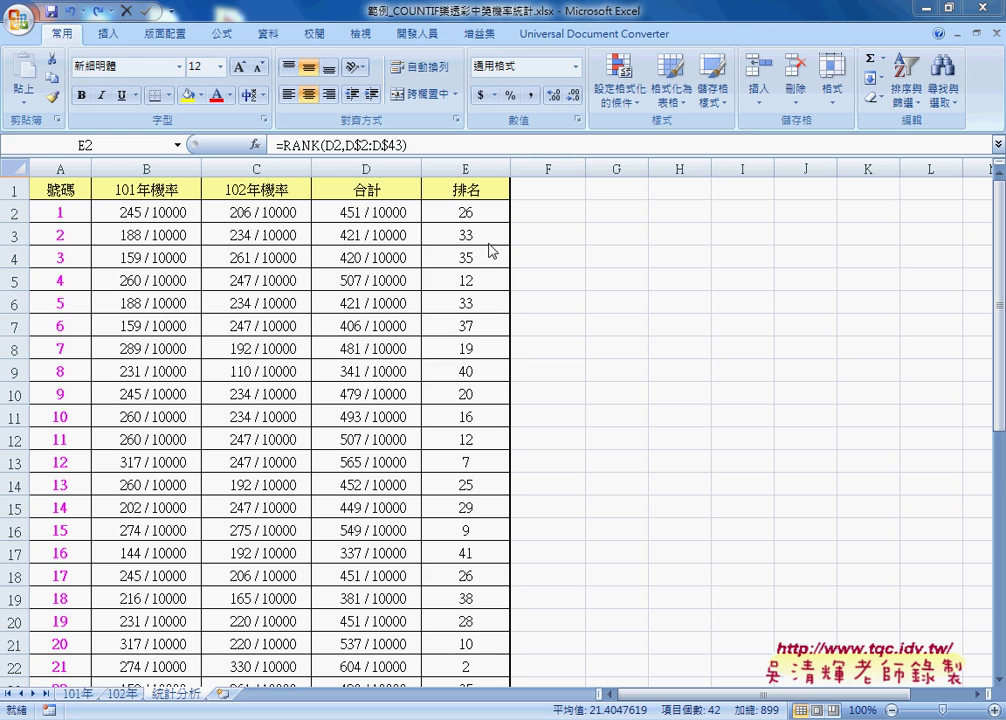
Select ranks E2:E43 and start a new rule for cell values less than or equal to 7.
click(476, 213)
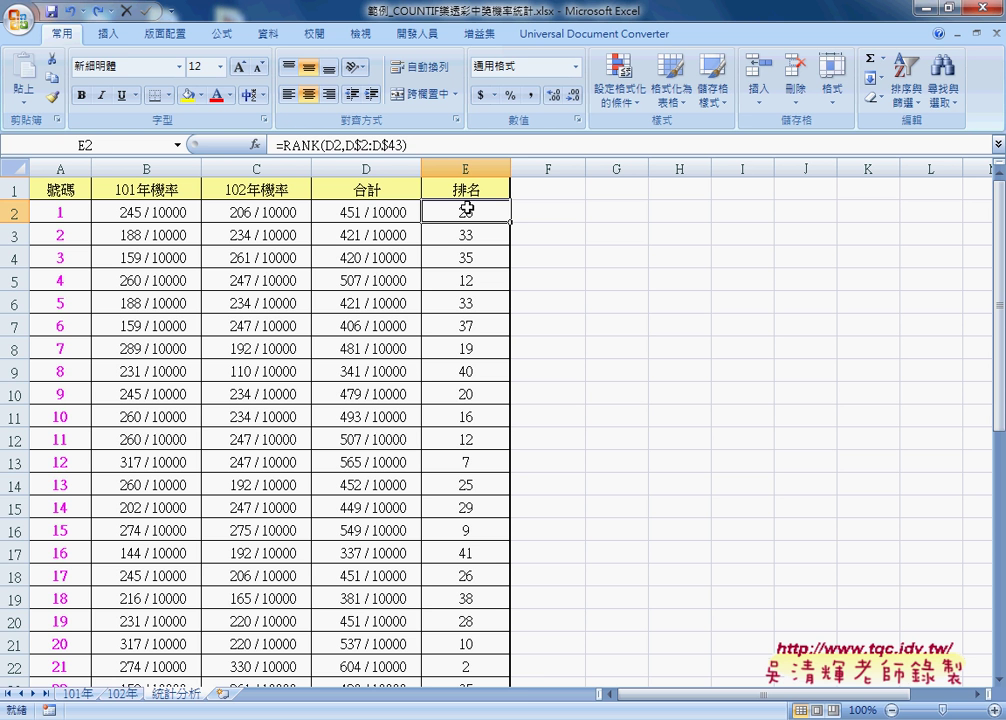
key(ctrl+shift+Down)
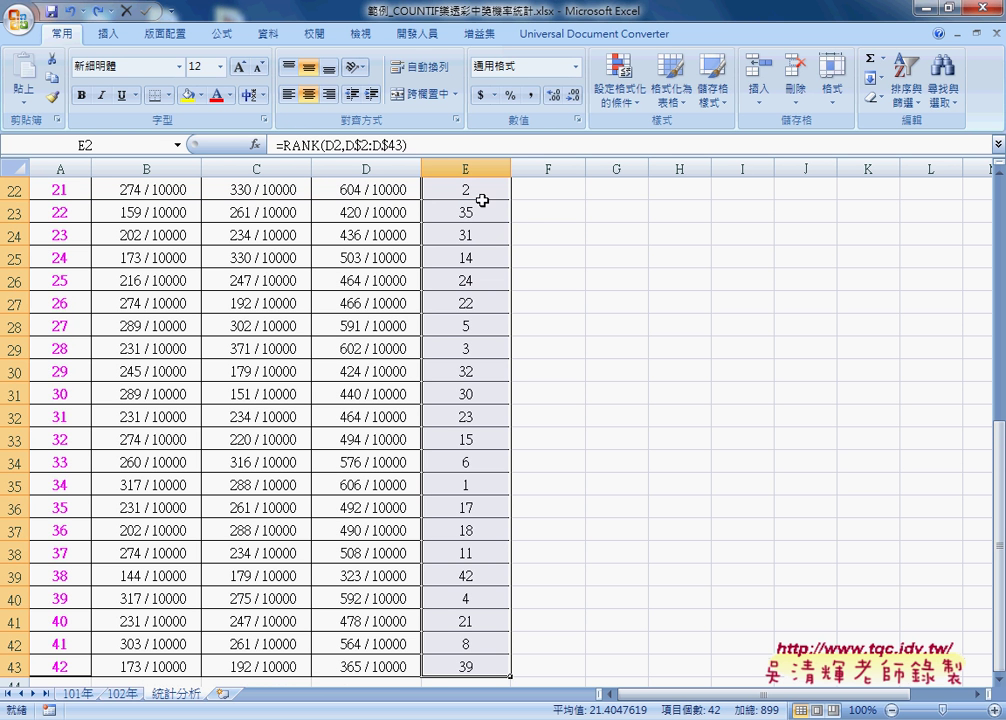
click(625, 92)
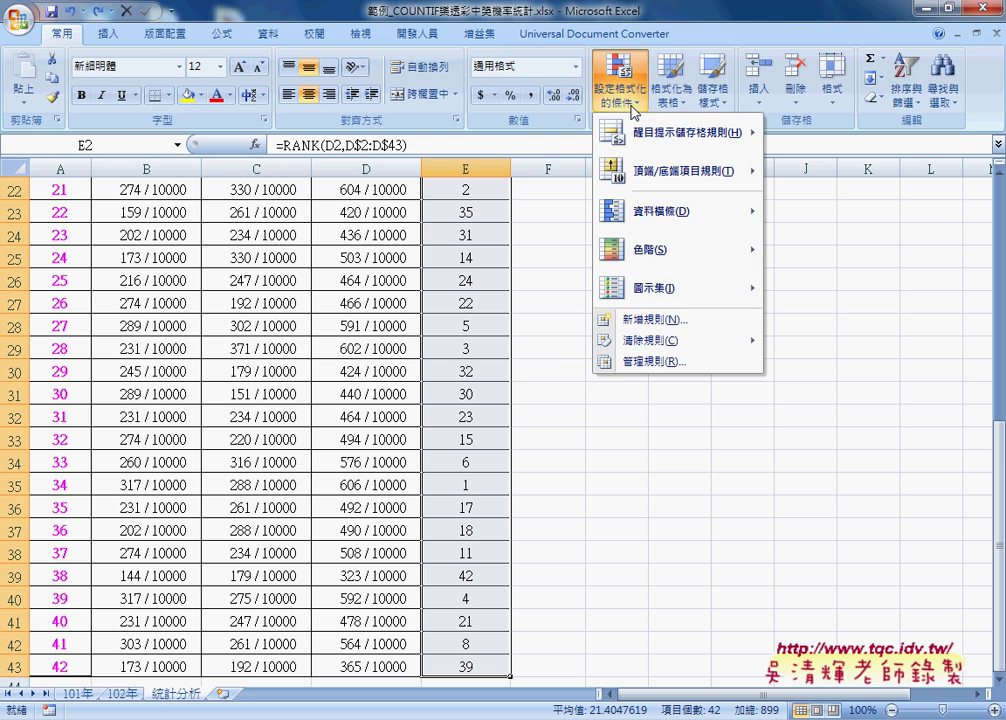
click(655, 319)
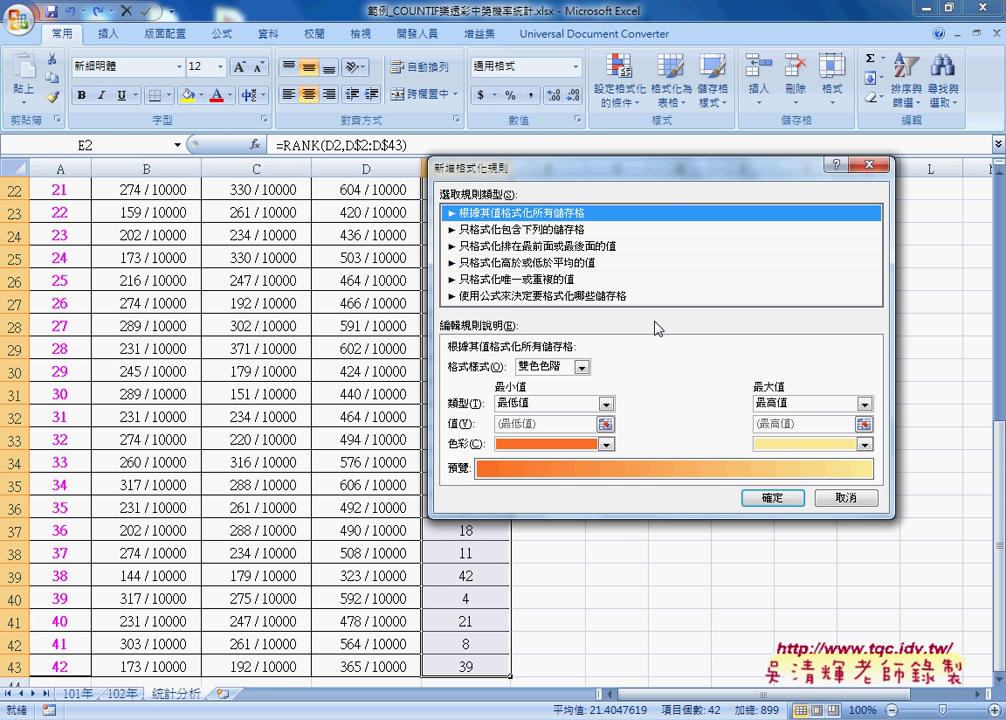
click(509, 296)
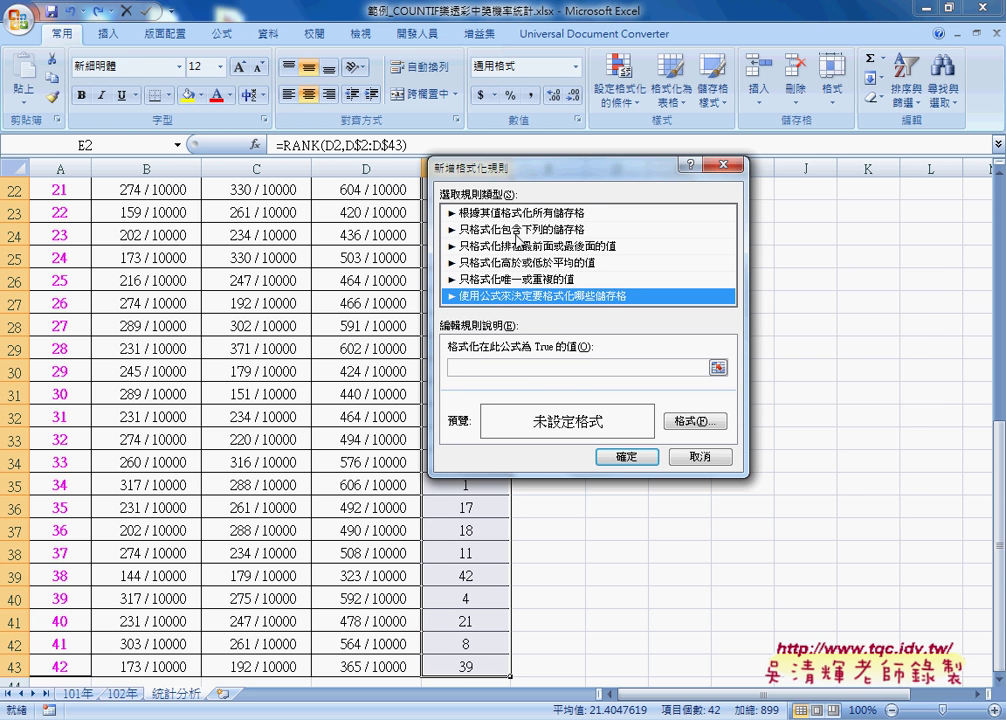
click(517, 232)
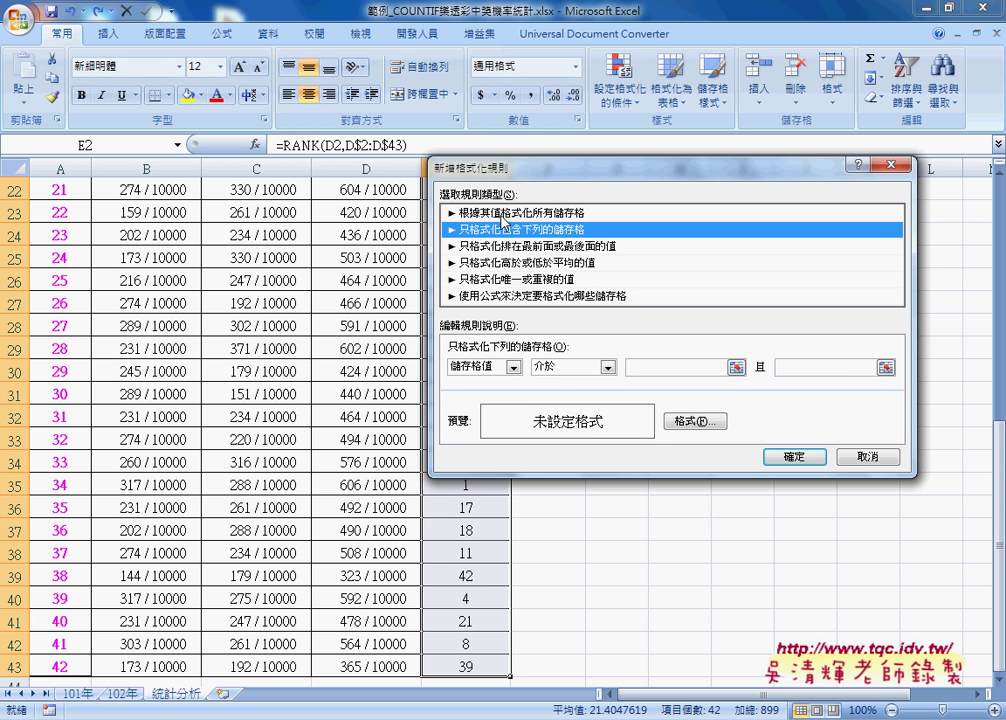
click(510, 213)
click(508, 230)
click(605, 367)
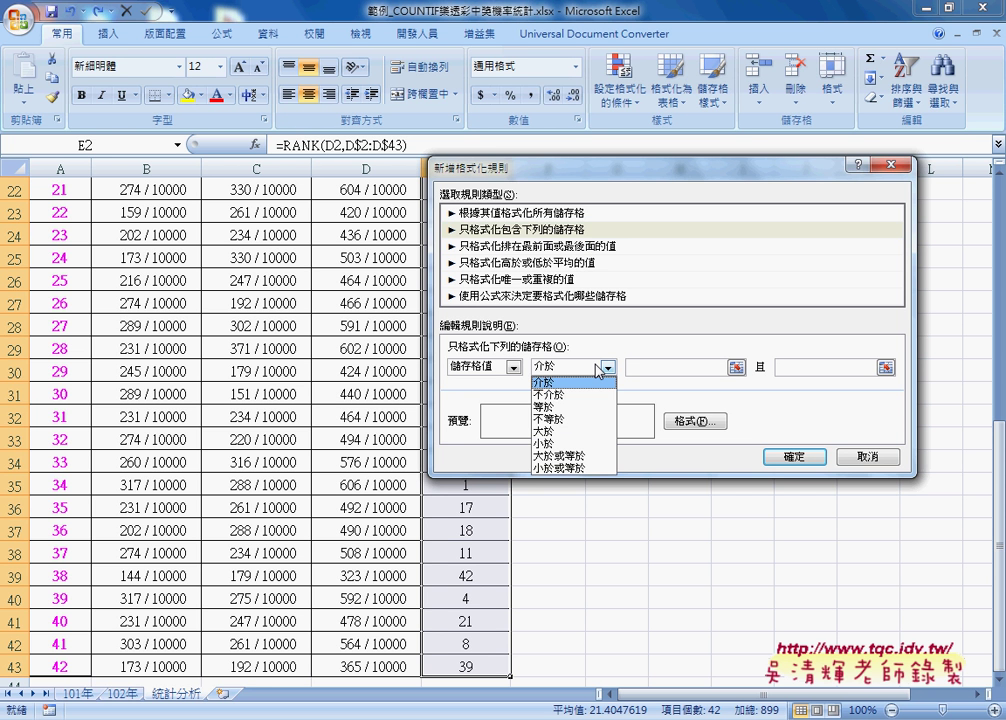
click(597, 467)
click(668, 369)
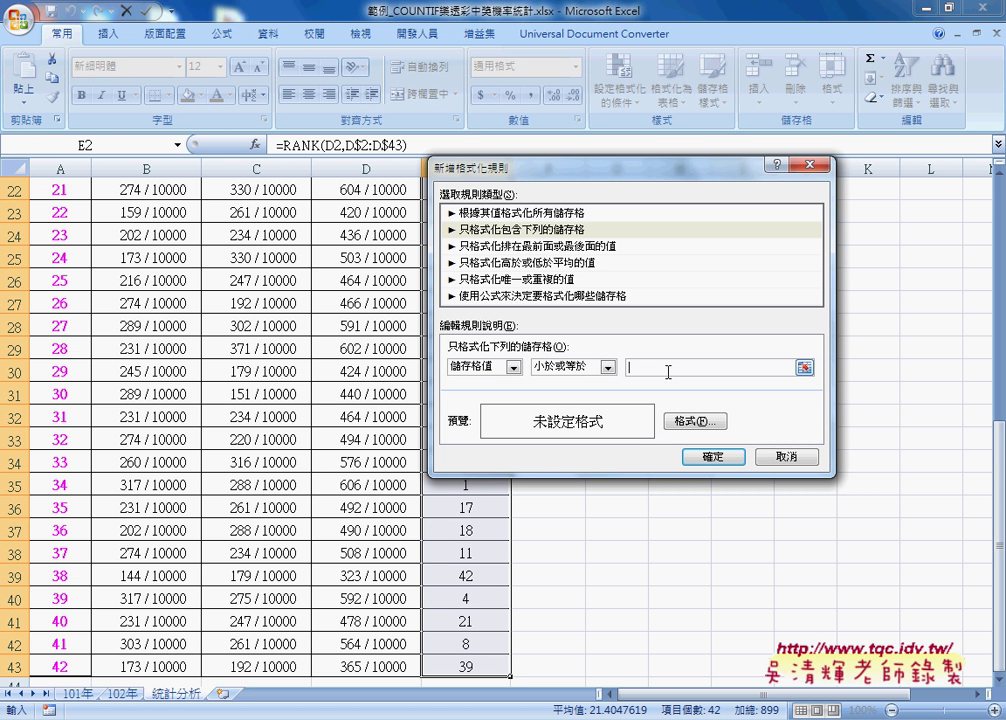
text(7)
Give matching cells red text on a yellow fill and apply the rule.
click(695, 421)
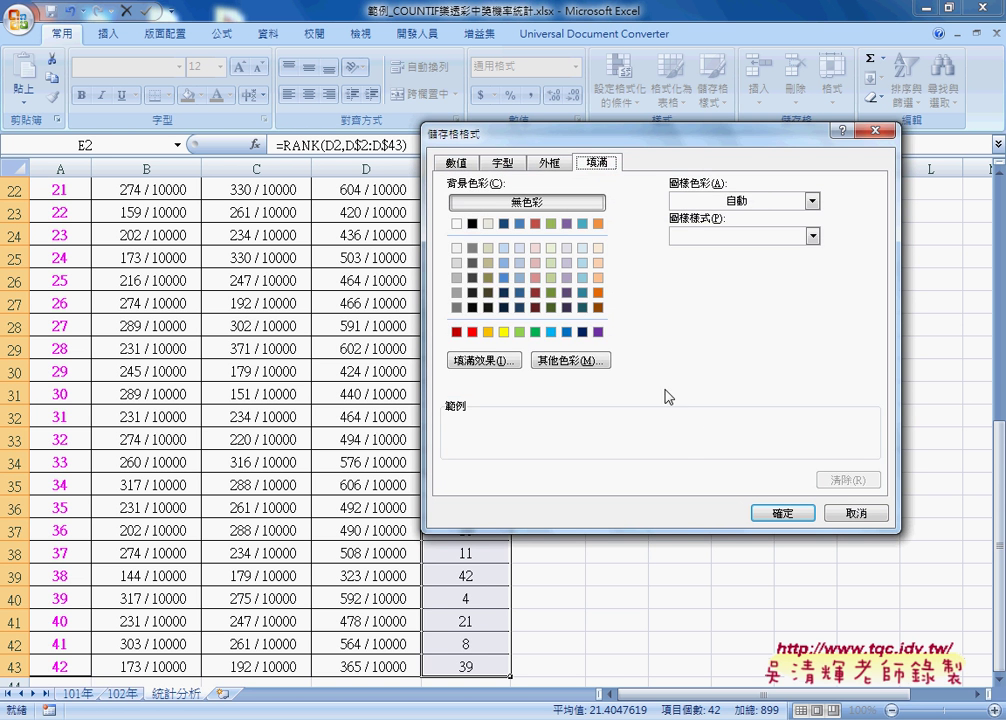
click(505, 163)
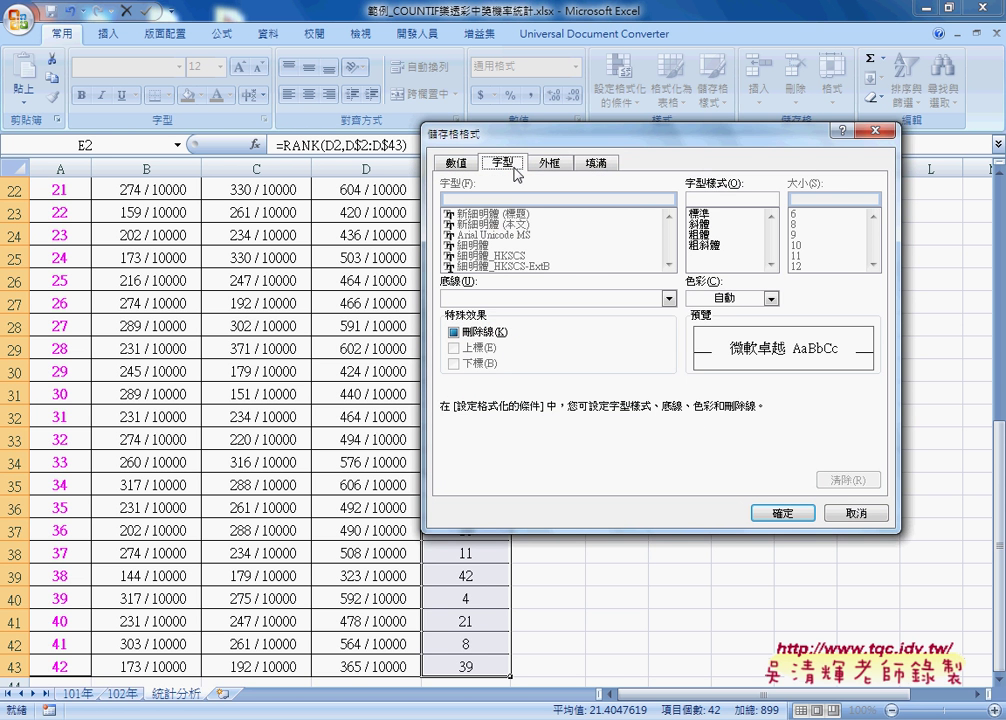
click(743, 299)
click(702, 450)
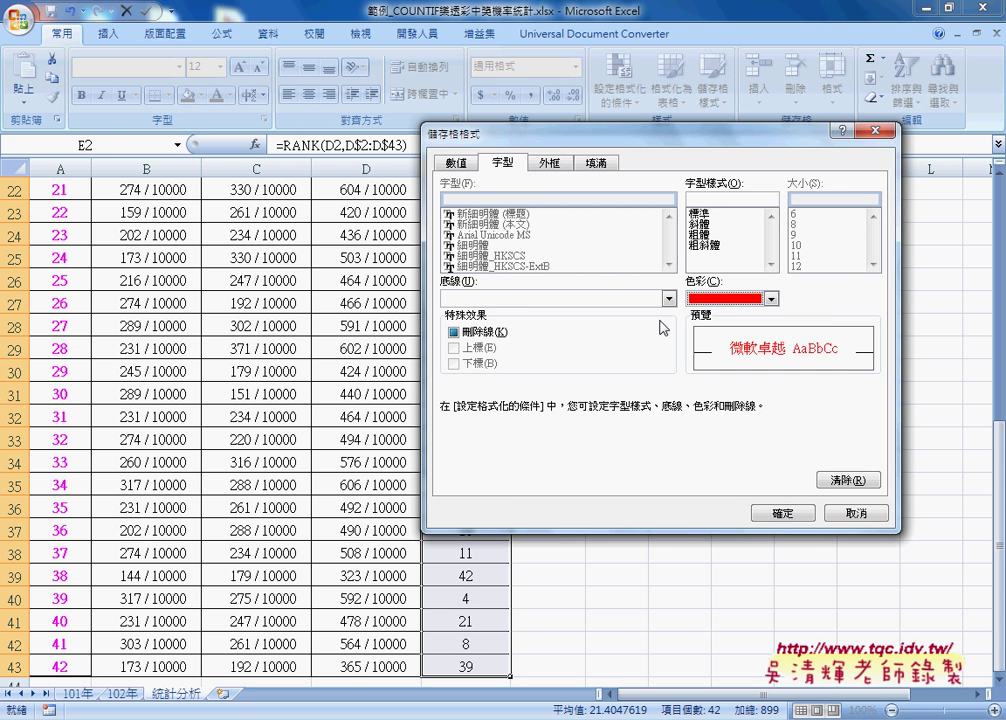
click(598, 163)
click(503, 332)
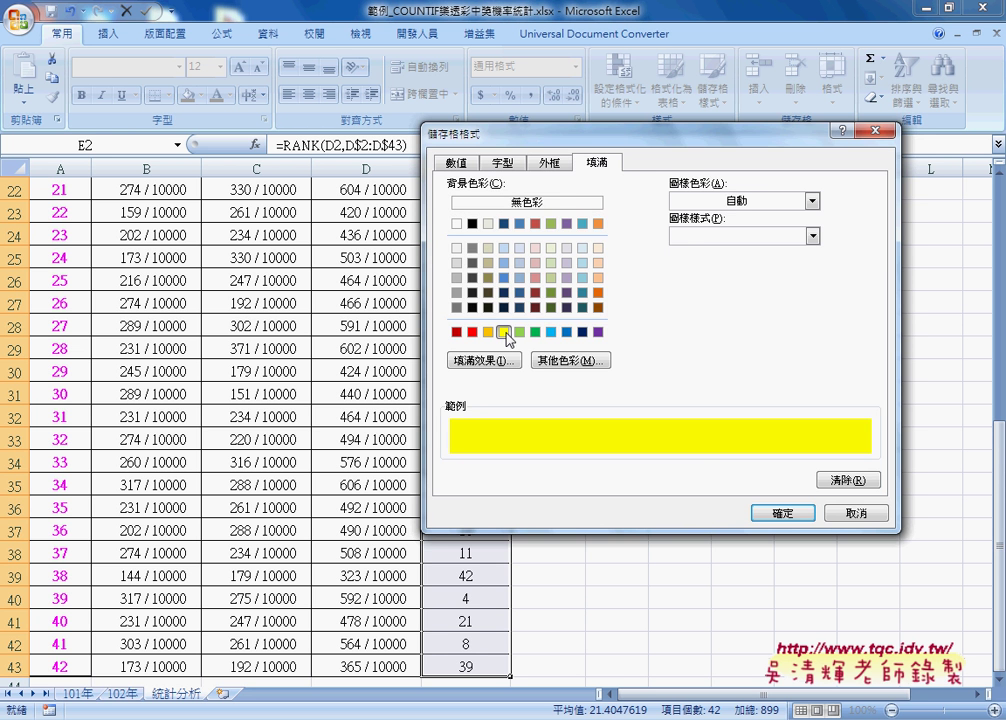
click(783, 513)
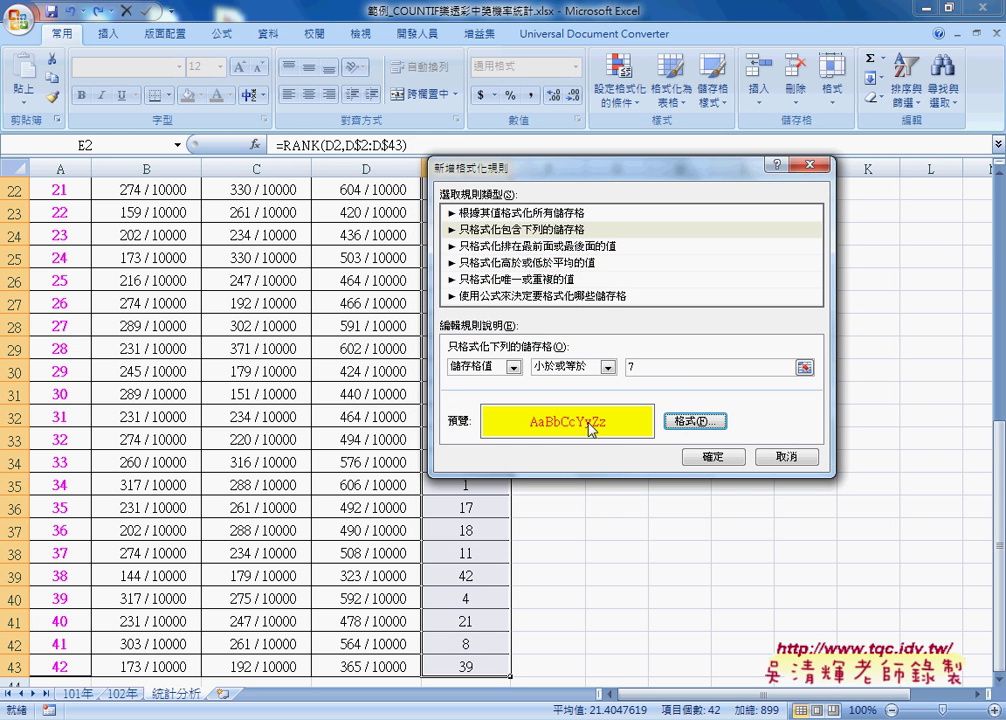
click(702, 456)
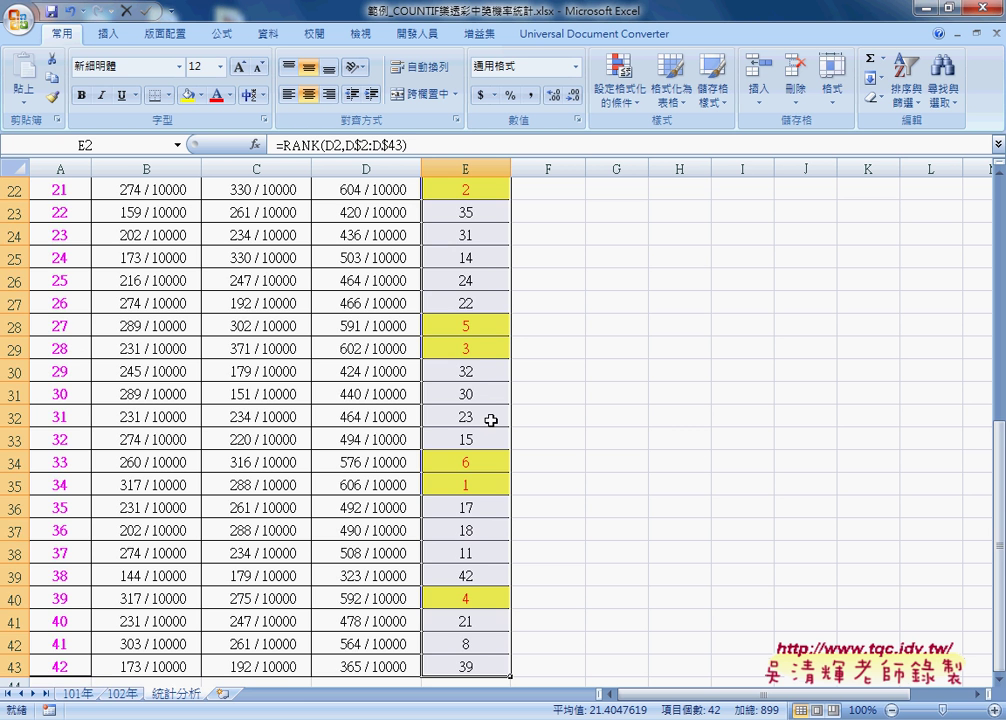
scroll(491, 420, up, 4)
scroll(482, 310, up, 1)
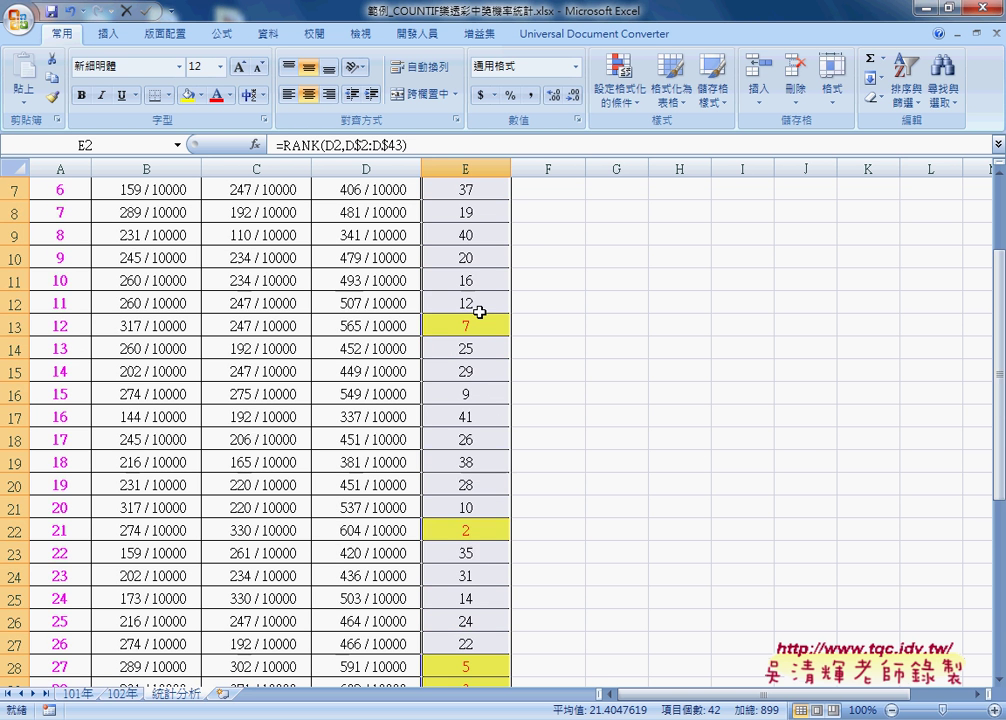
scroll(480, 312, up, 2)
click(492, 461)
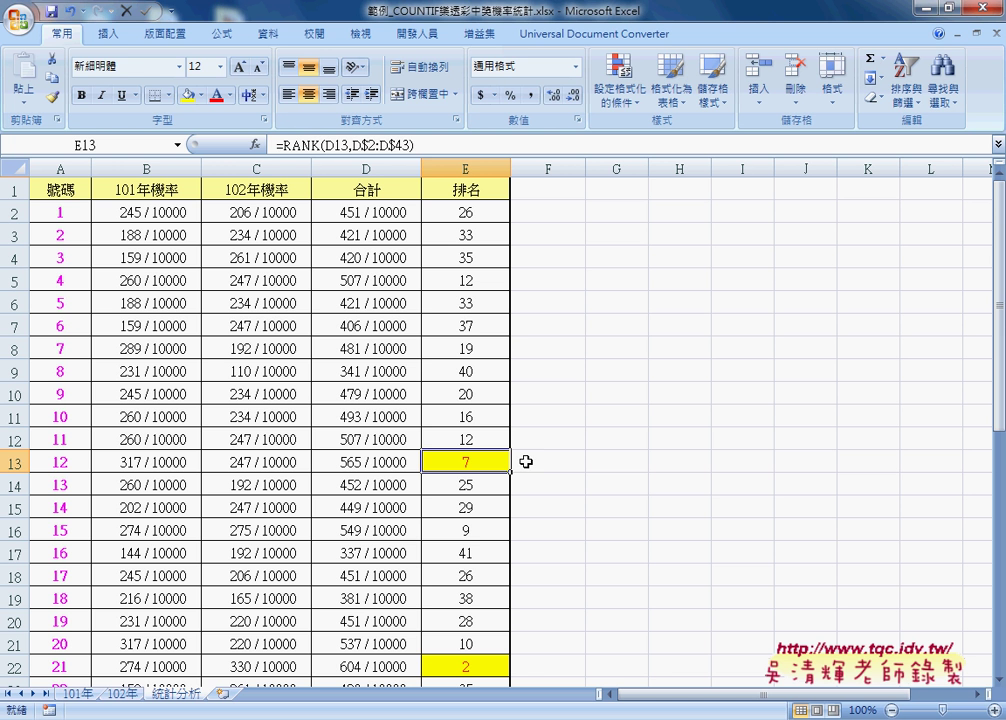
click(62, 467)
scroll(539, 478, down, 1)
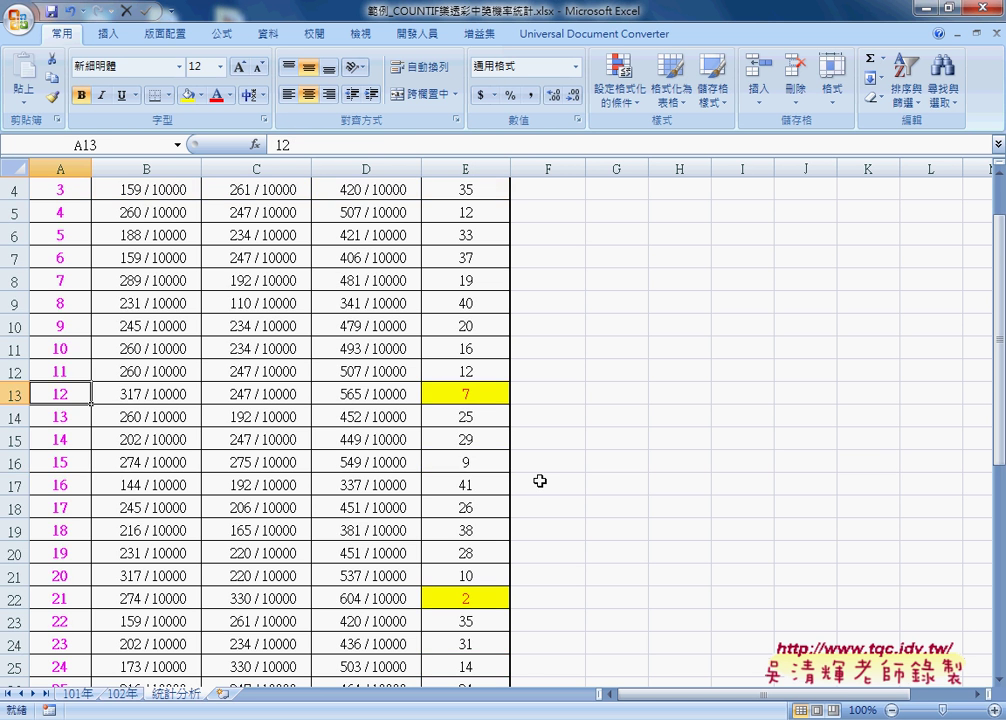
scroll(539, 481, down, 1)
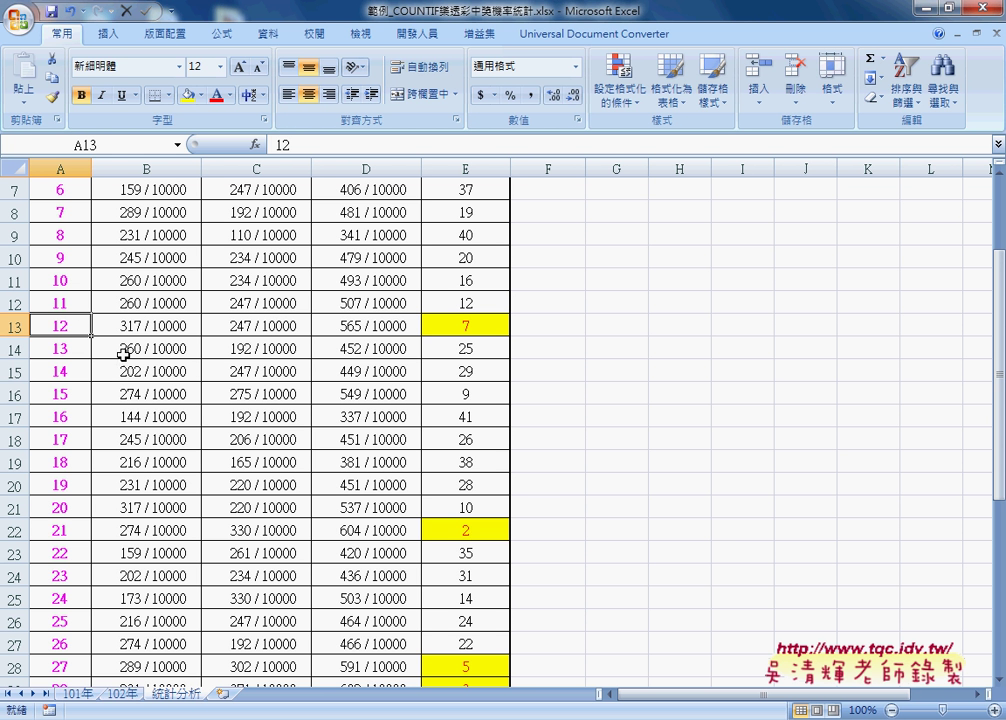
click(64, 523)
scroll(105, 523, down, 2)
scroll(130, 524, down, 1)
scroll(137, 524, down, 1)
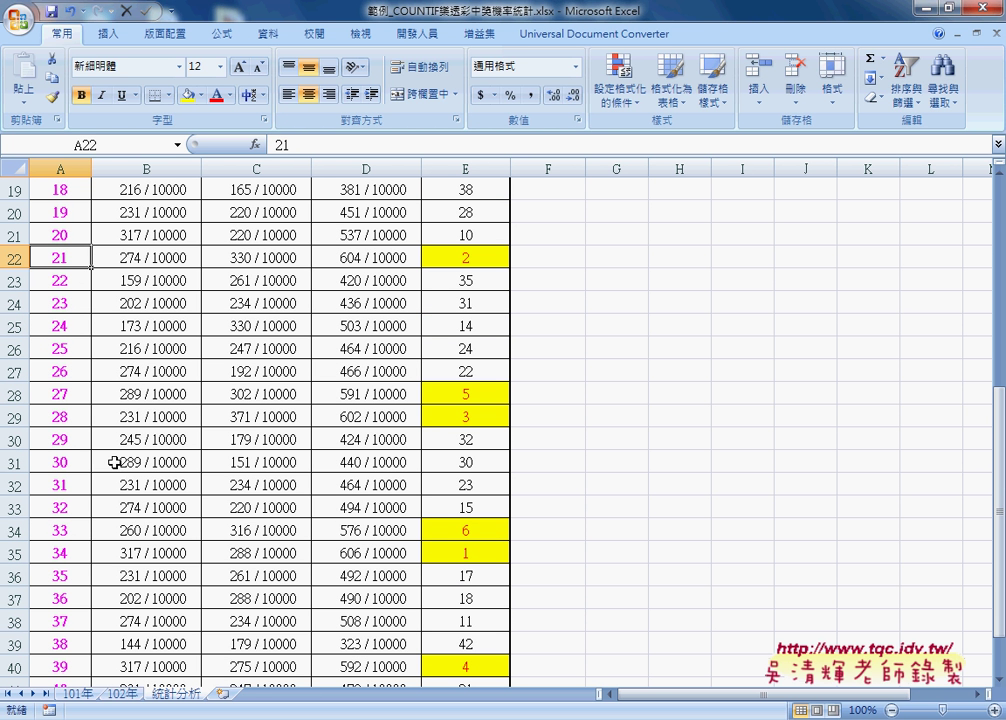
click(64, 397)
click(84, 422)
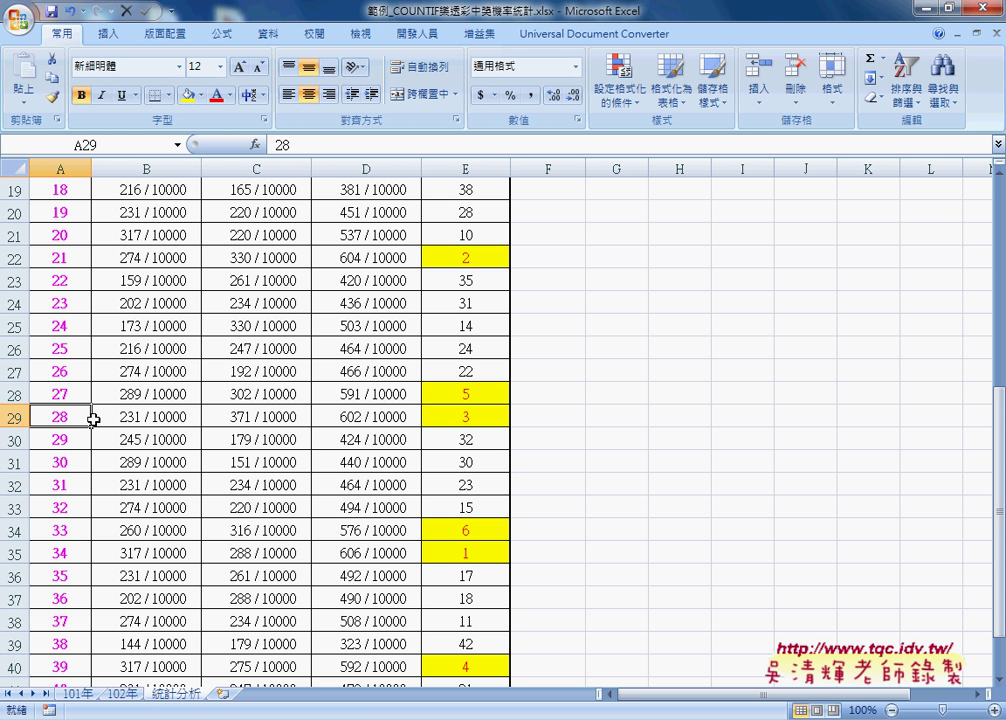
scroll(93, 419, up, 3)
scroll(93, 419, up, 2)
scroll(93, 419, up, 1)
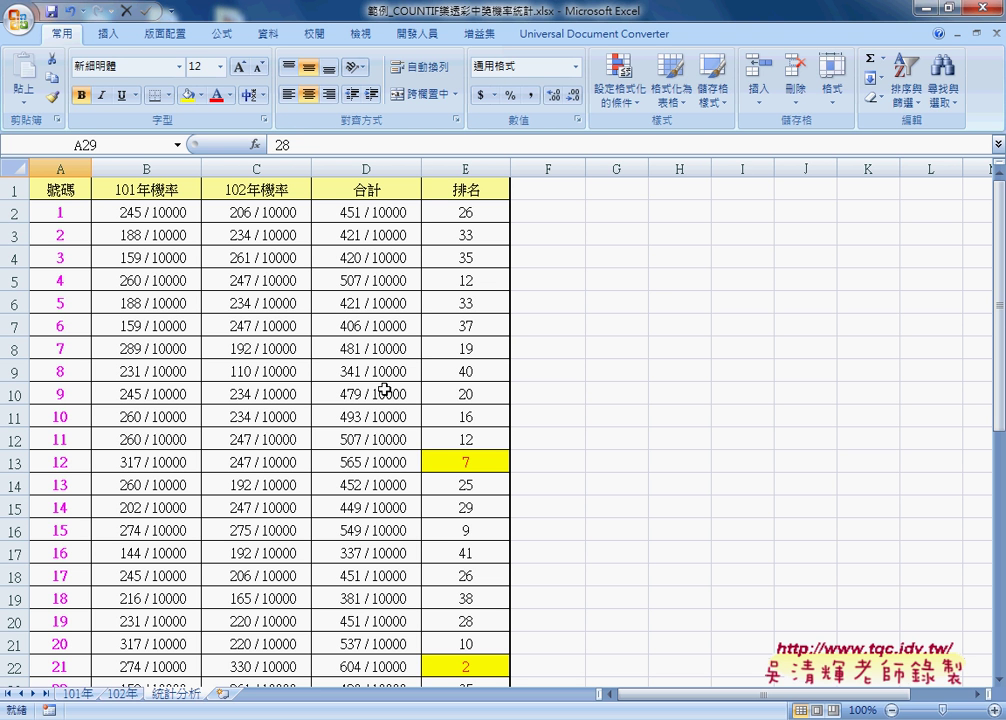
Select data cells B2:D4 and F2:F9, then switch to the macro-enabled .xlsm workbook.
mouse_move(170, 213)
mouse_down()
mouse_move(415, 263)
mouse_move(456, 352)
mouse_up()
click(549, 193)
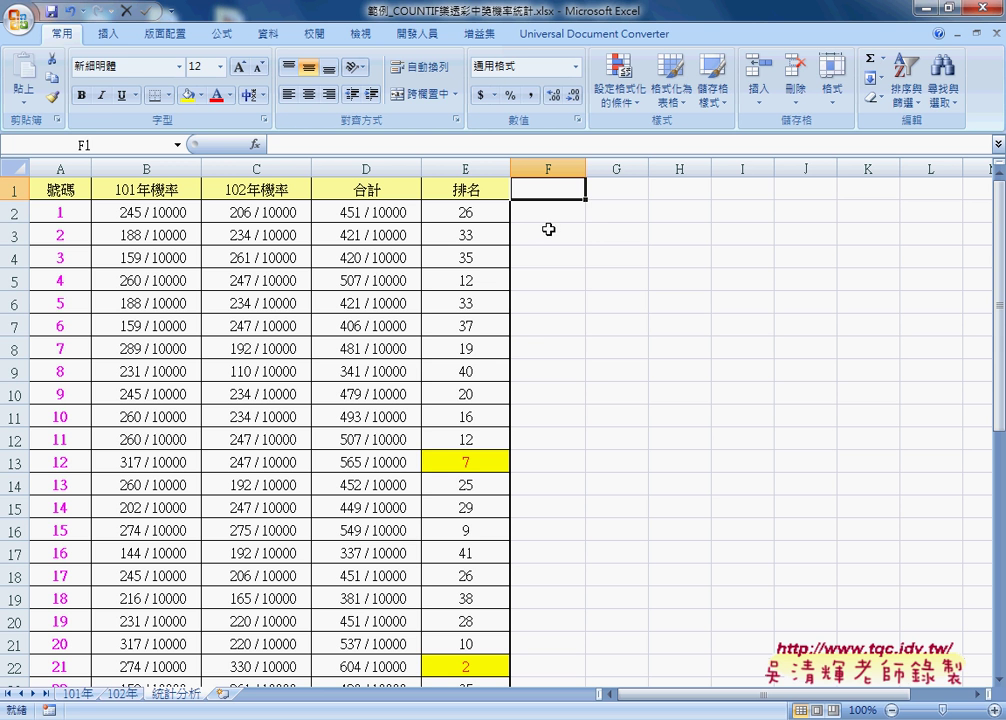
mouse_move(552, 214)
mouse_down()
mouse_move(525, 278)
mouse_move(514, 396)
mouse_up()
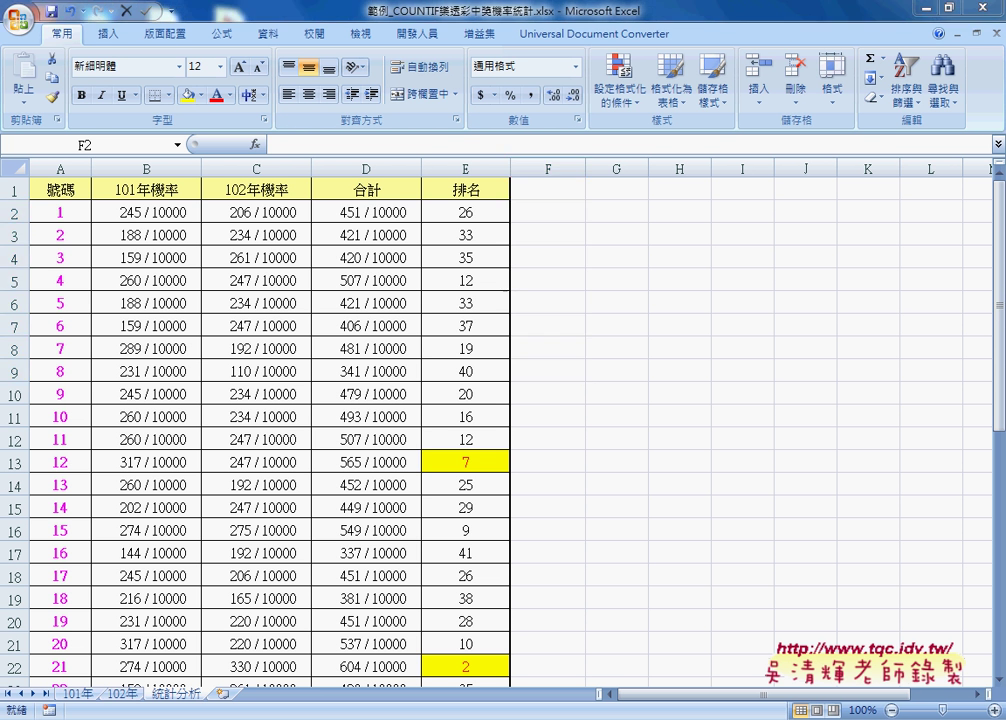
click(485, 667)
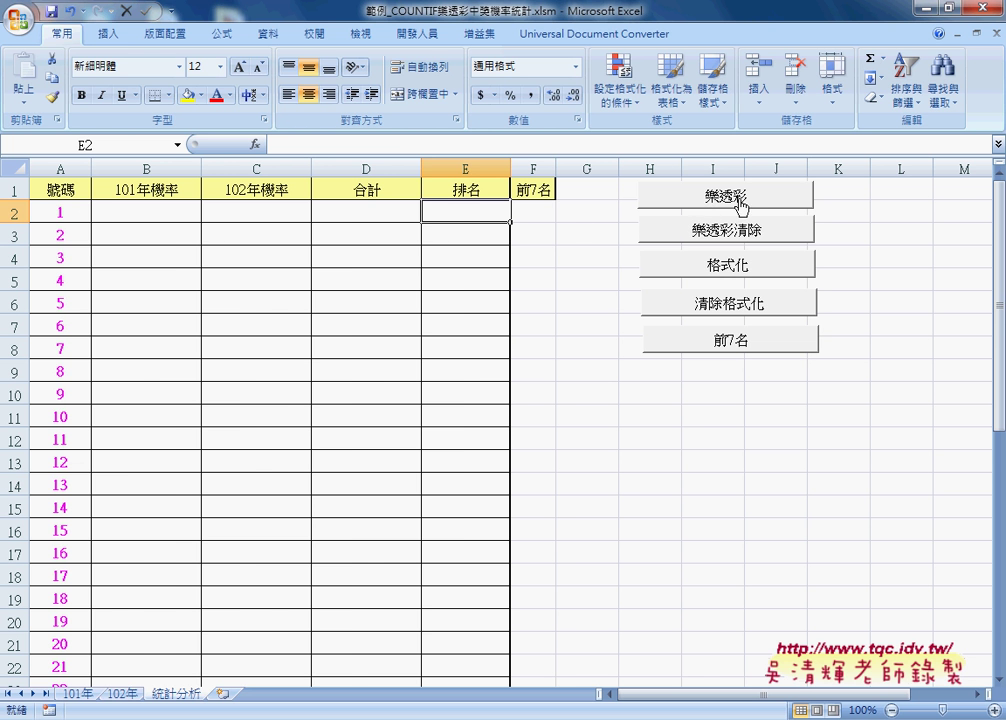
Test the fill, clear, highlight, unhighlight and top-7 macro buttons in turn.
click(740, 205)
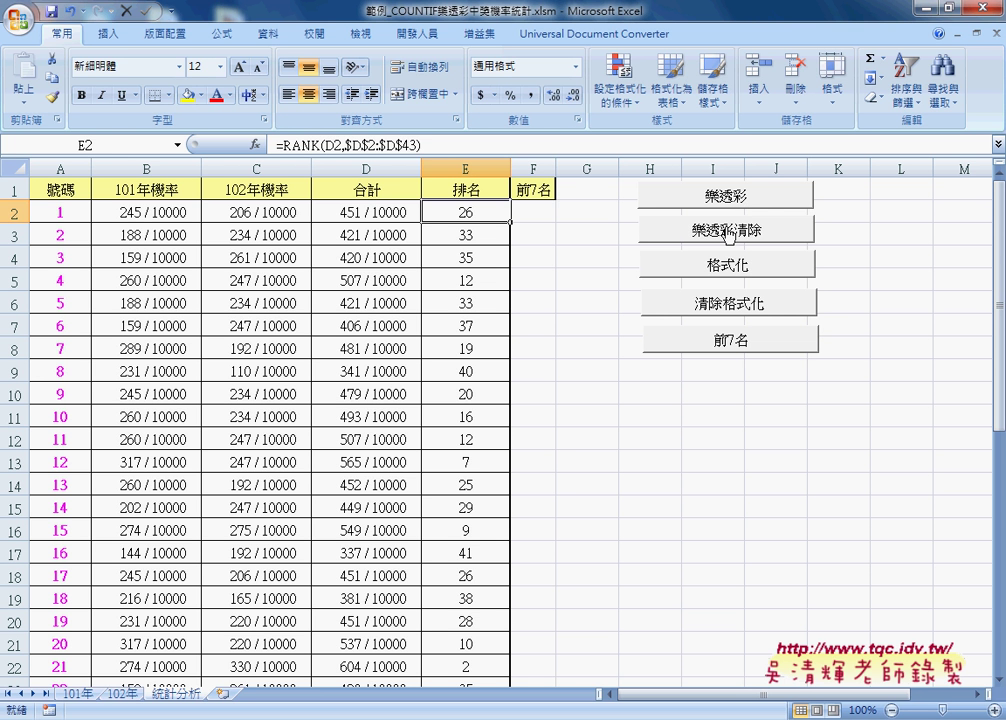
click(727, 233)
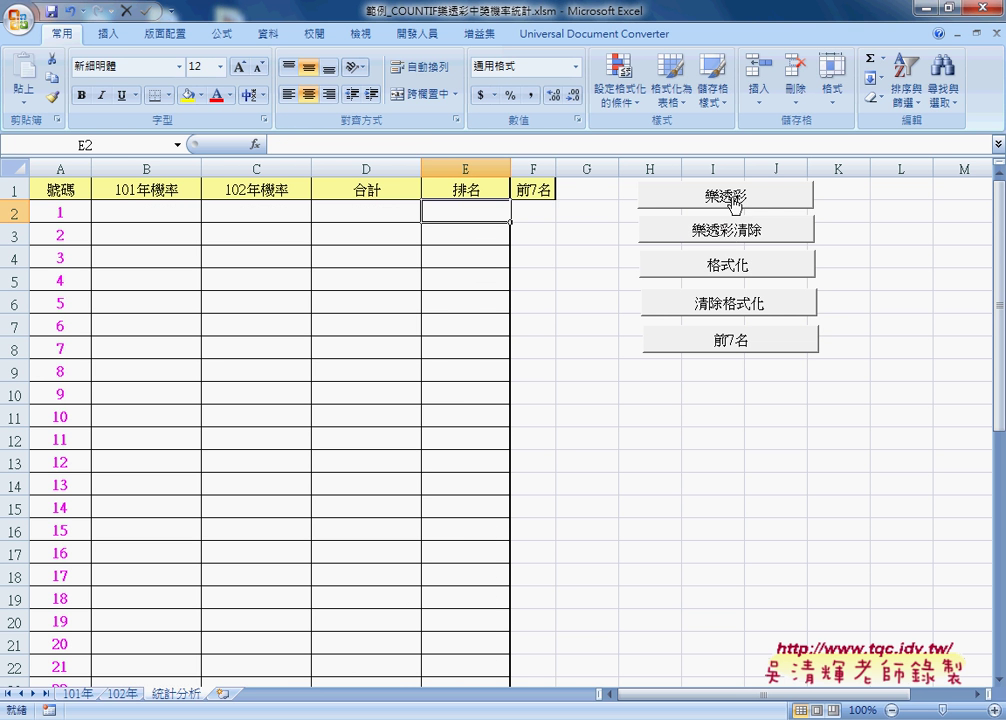
click(733, 198)
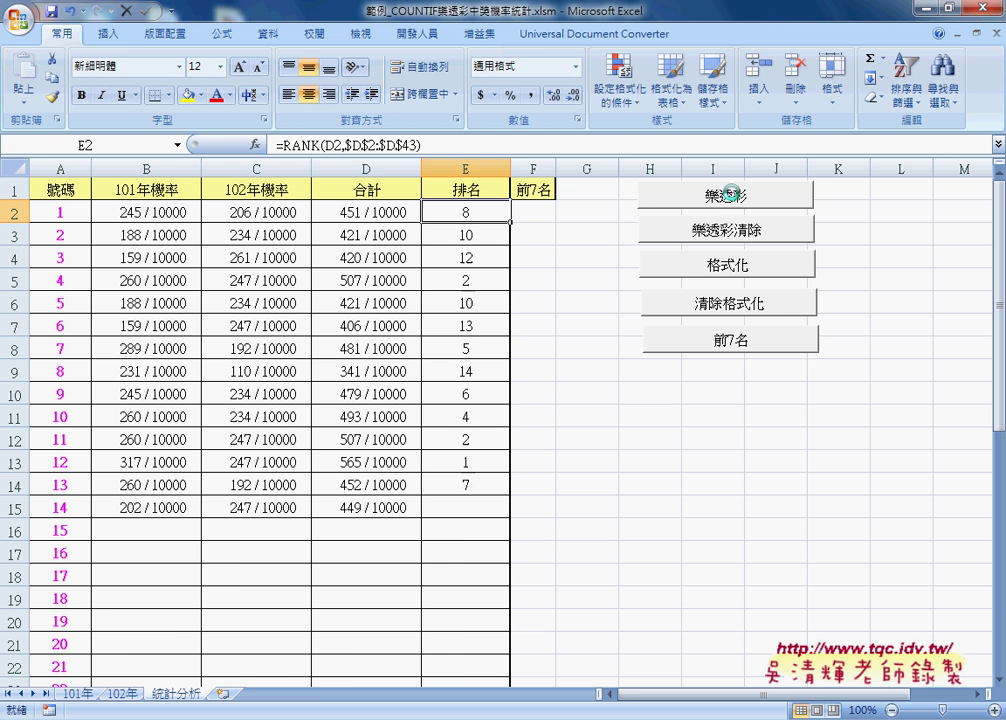
click(723, 267)
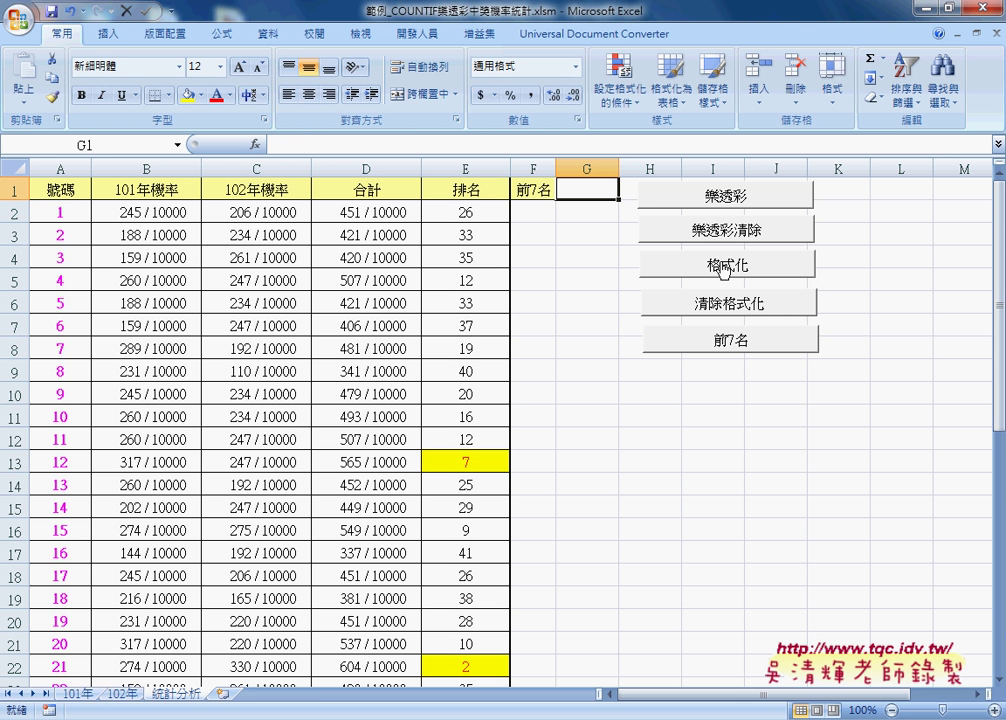
click(729, 312)
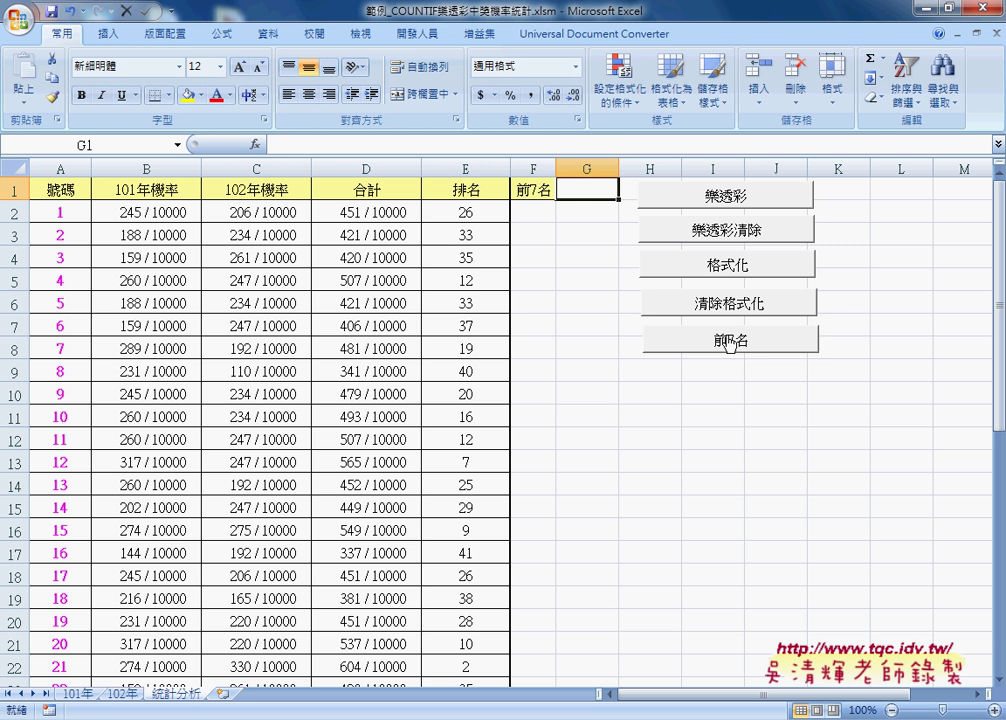
click(729, 345)
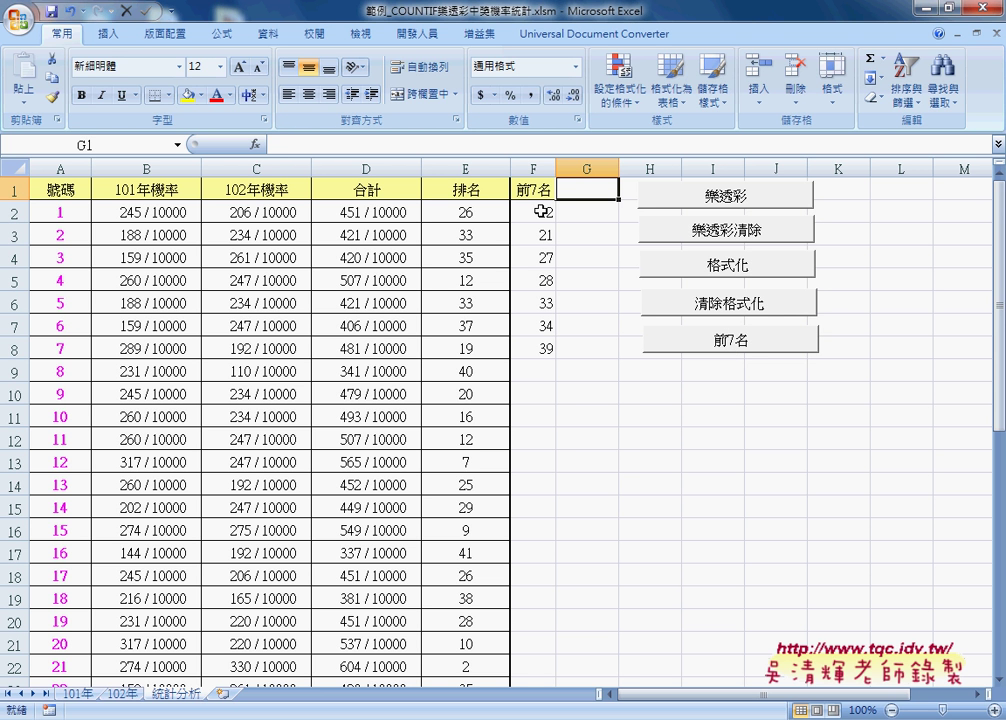
Delete the top-7 list in F2:F8, check the B2–E2 formulas, then run 樂透彩清除.
drag(547, 214, 535, 346)
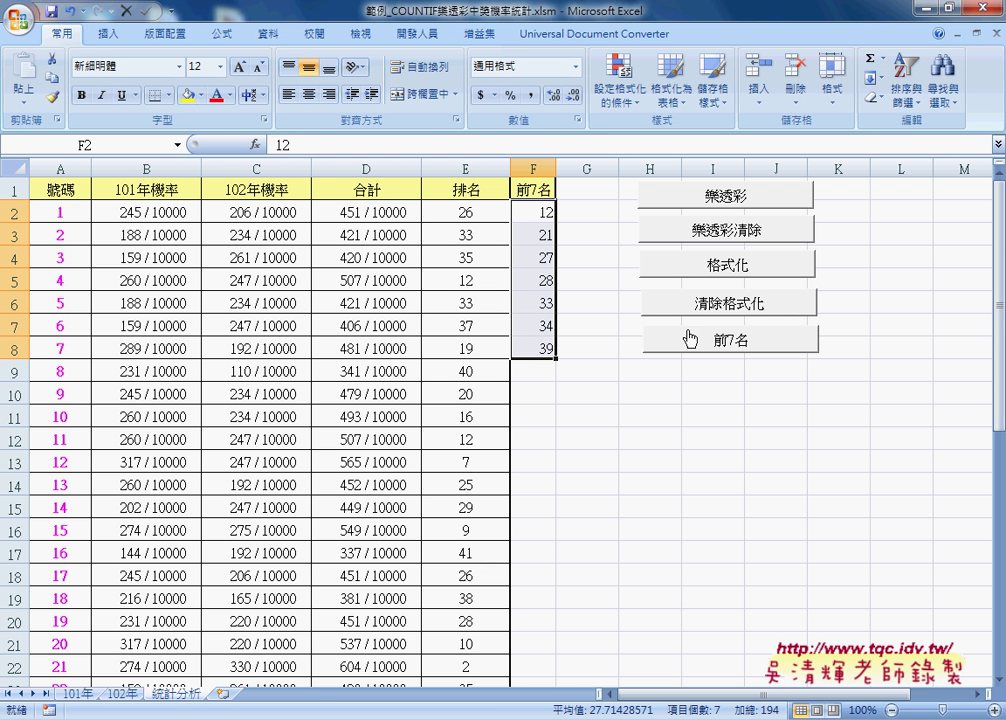
key(Delete)
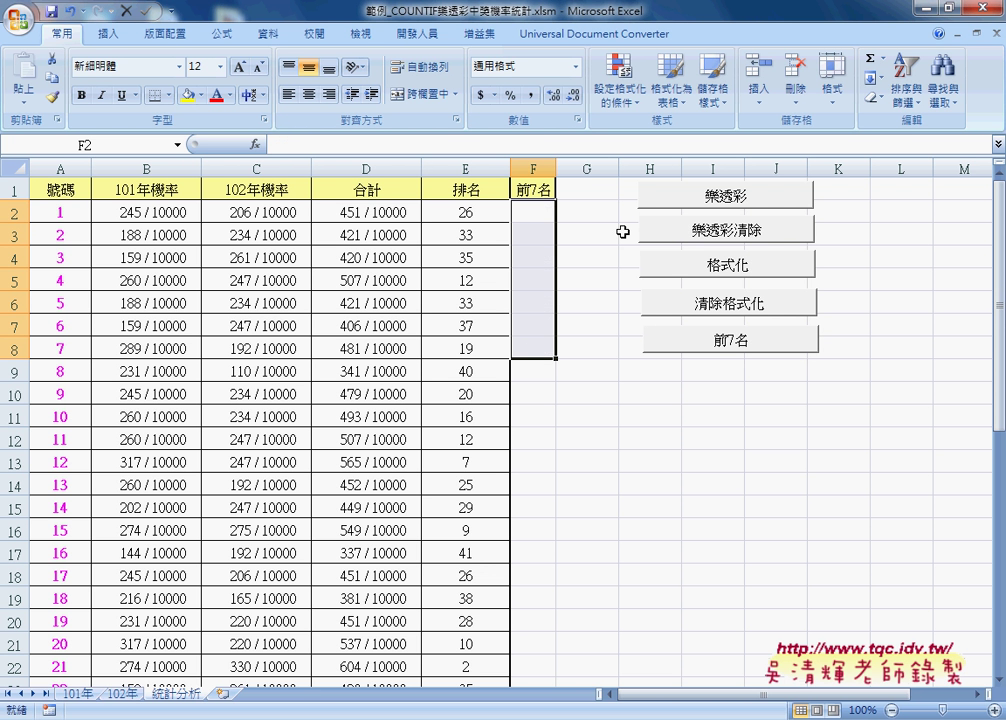
click(175, 214)
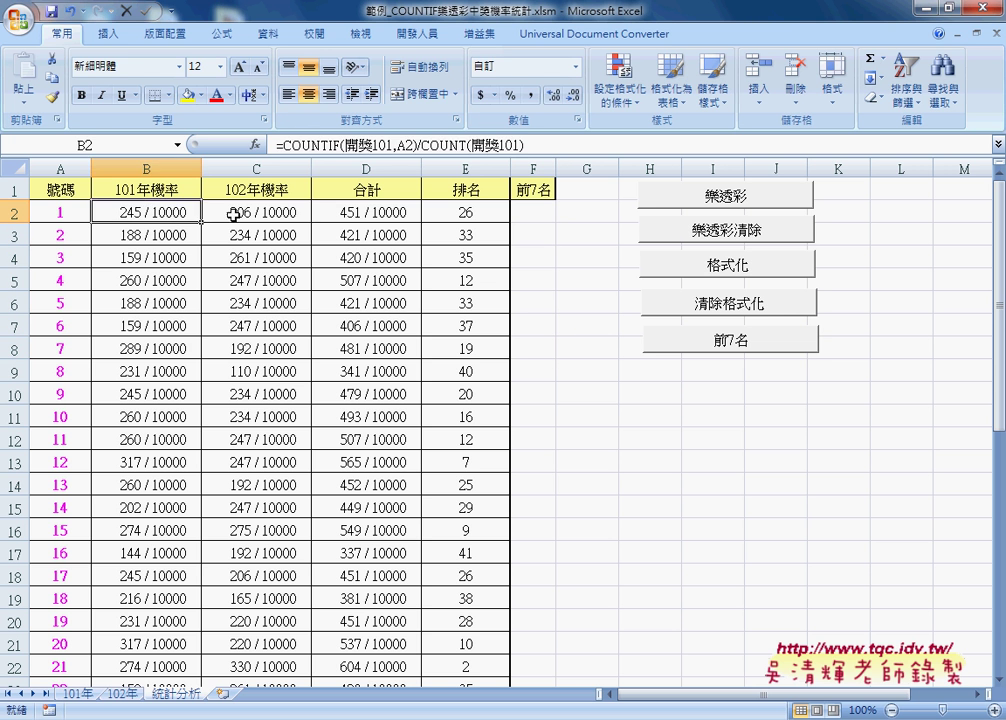
click(246, 213)
click(337, 213)
click(440, 216)
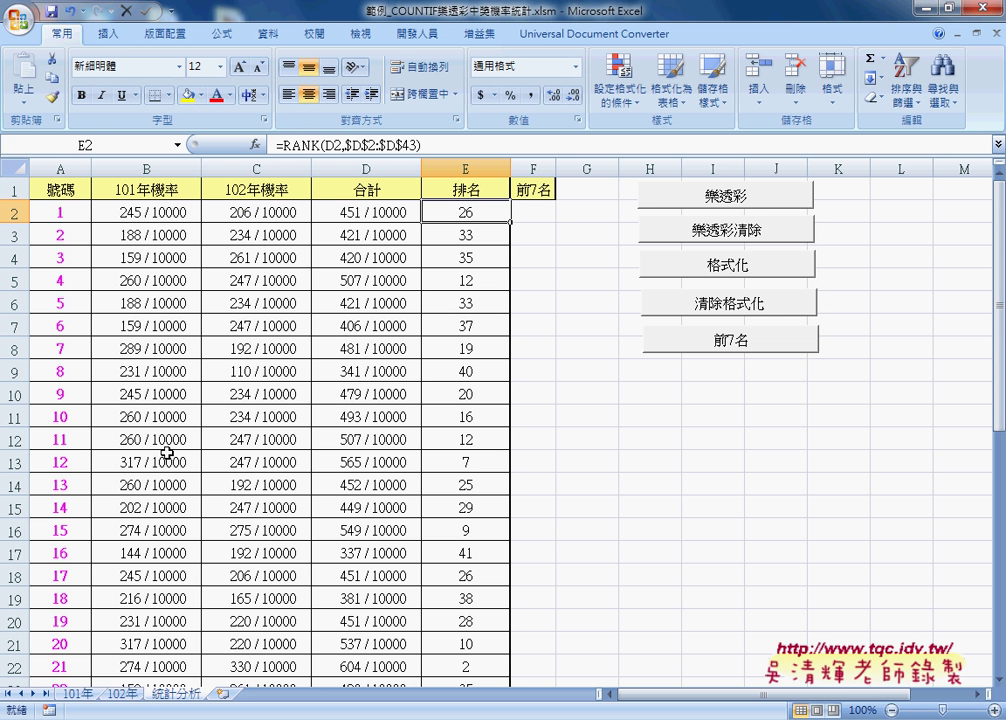
click(710, 230)
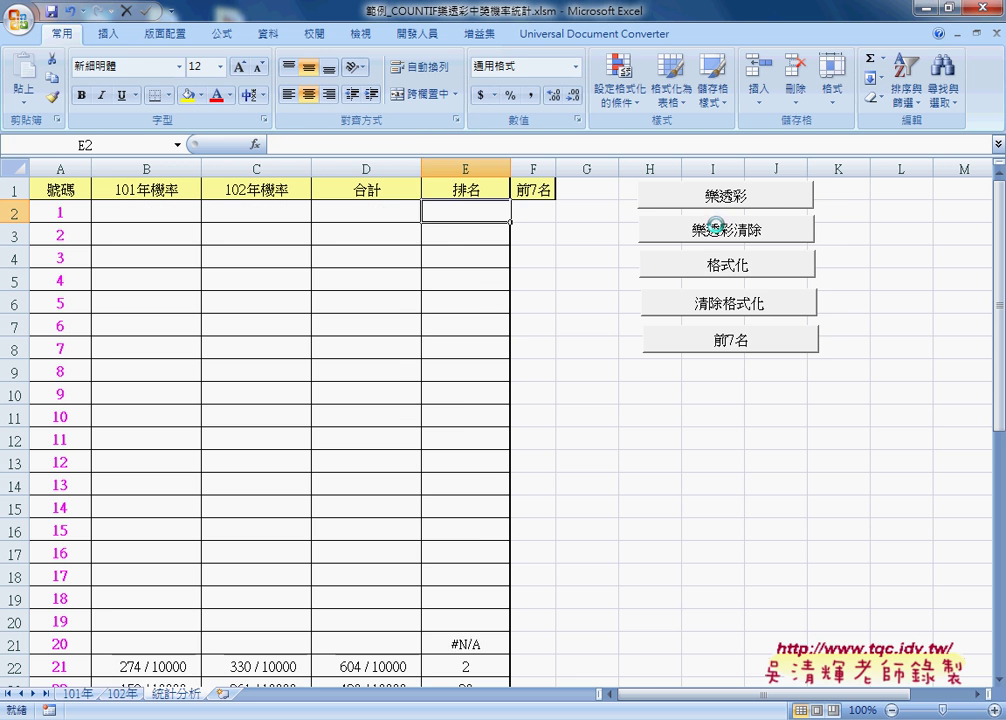
Open the 樂透彩 button's assigned macro for editing via 指定巨集… and 編輯.
right_click(713, 190)
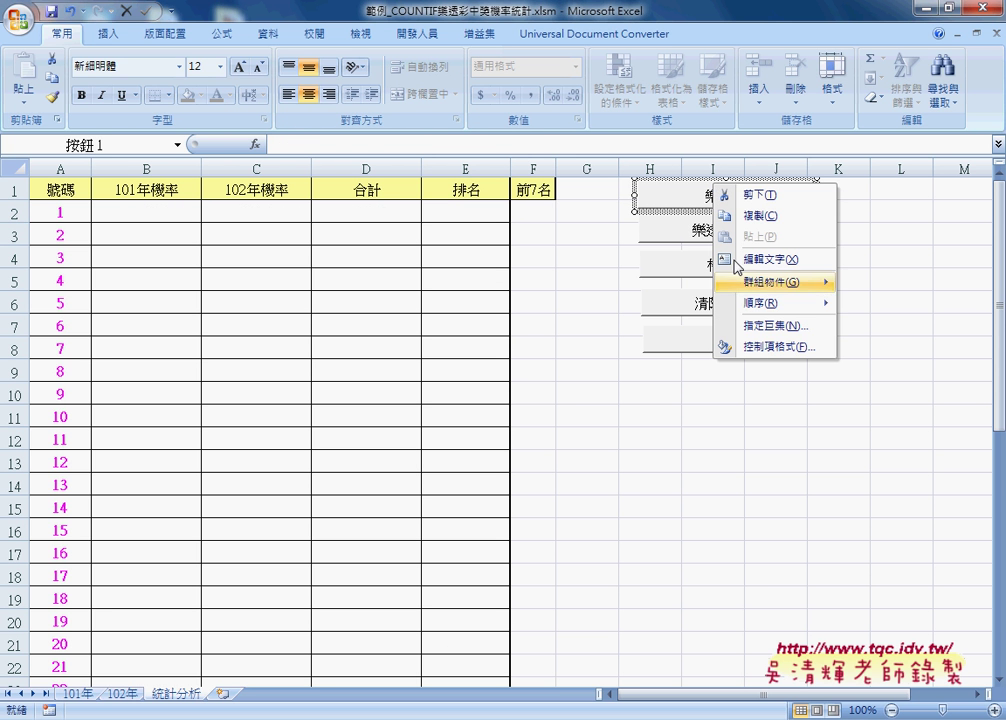
click(770, 326)
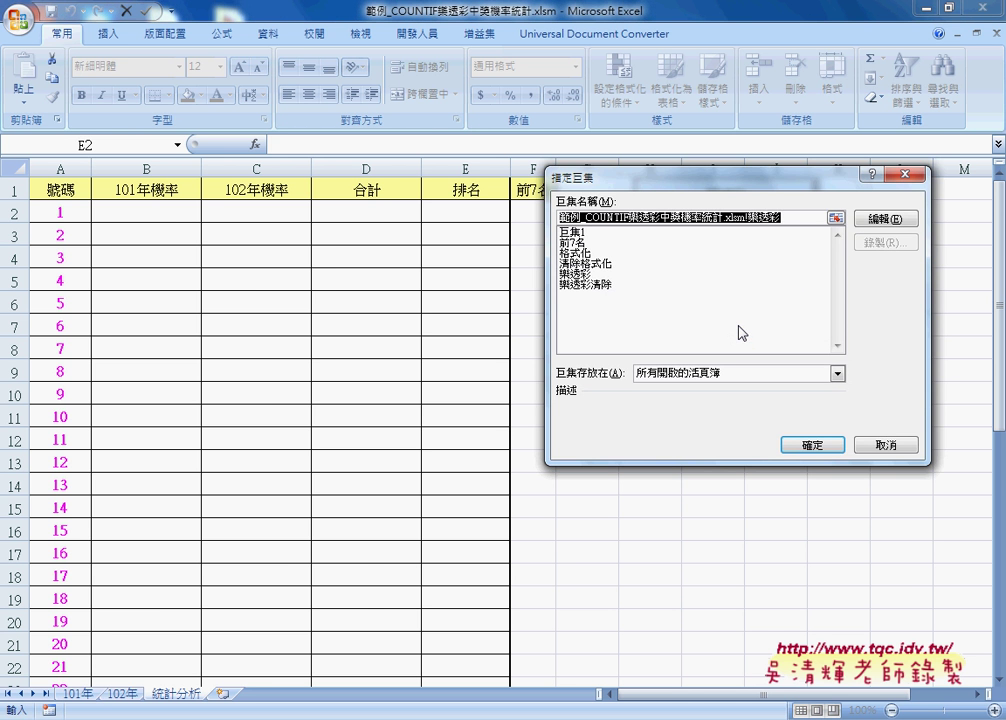
click(884, 219)
Highlight the 樂透彩 loop bounds and the column B COUNTIF formula with its row splice.
mouse_move(395, 42)
mouse_down()
mouse_move(408, 69)
mouse_move(574, 77)
mouse_up()
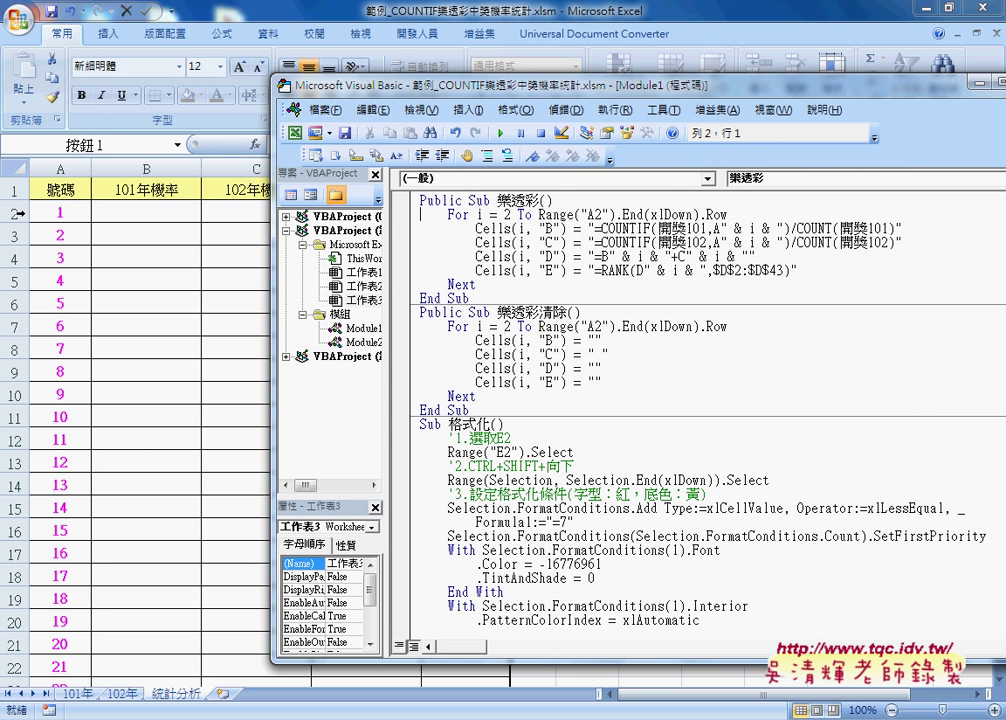
click(507, 214)
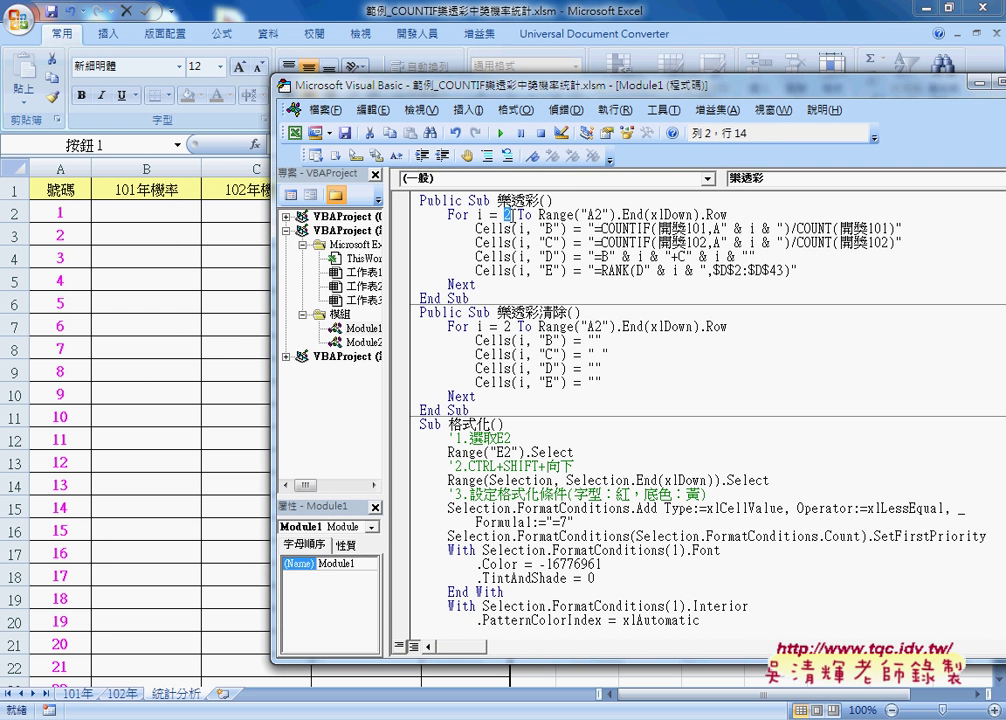
drag(538, 214, 752, 214)
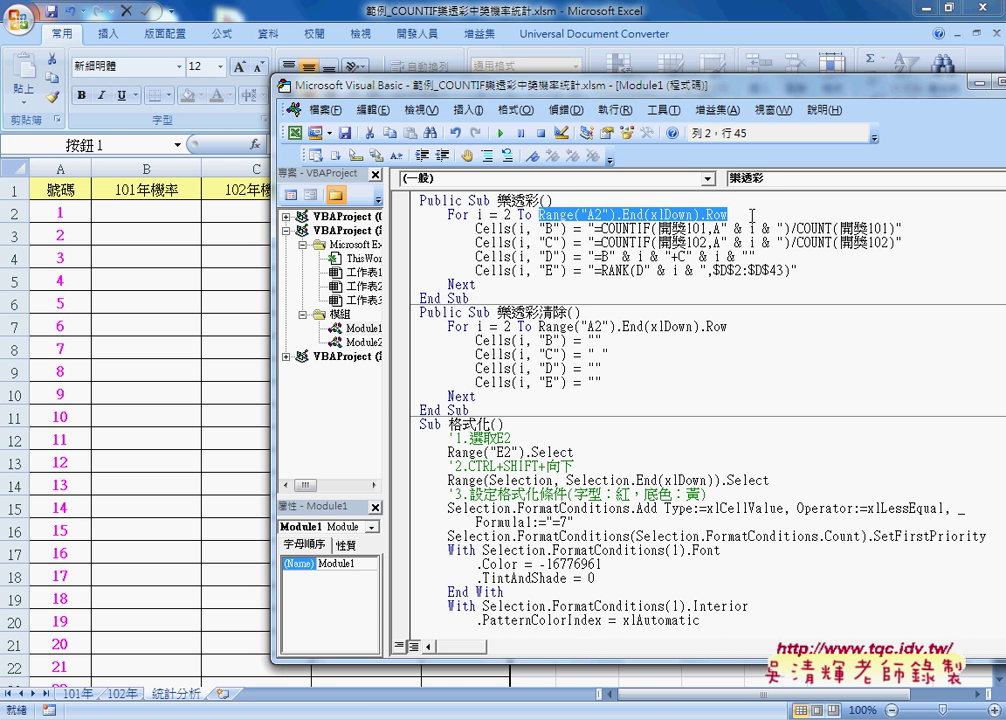
drag(476, 284, 462, 284)
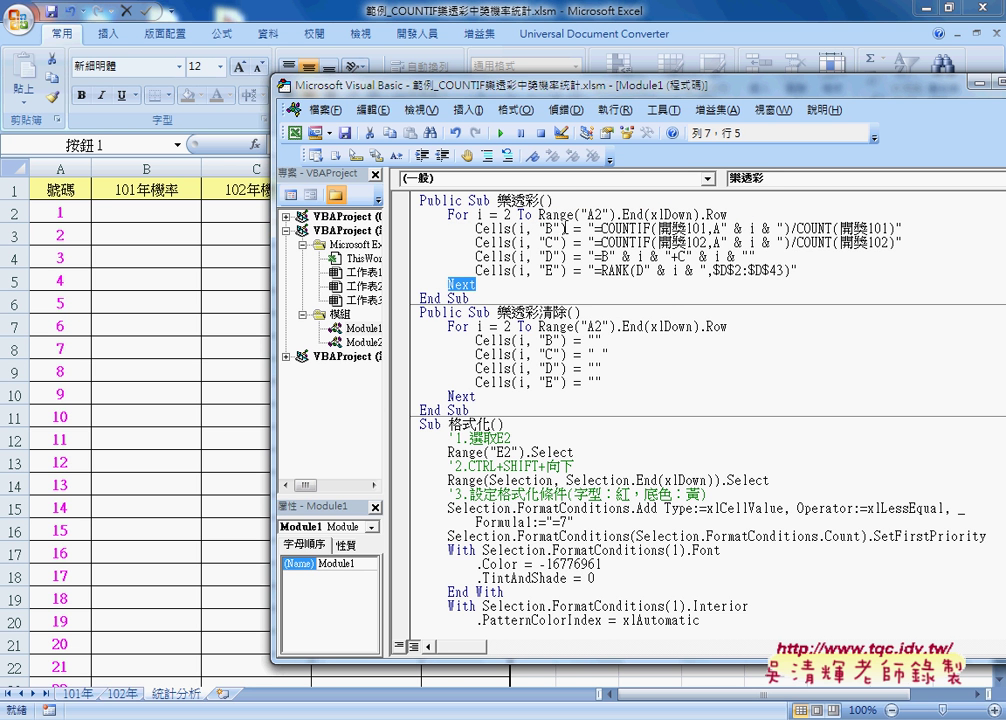
drag(566, 228, 476, 228)
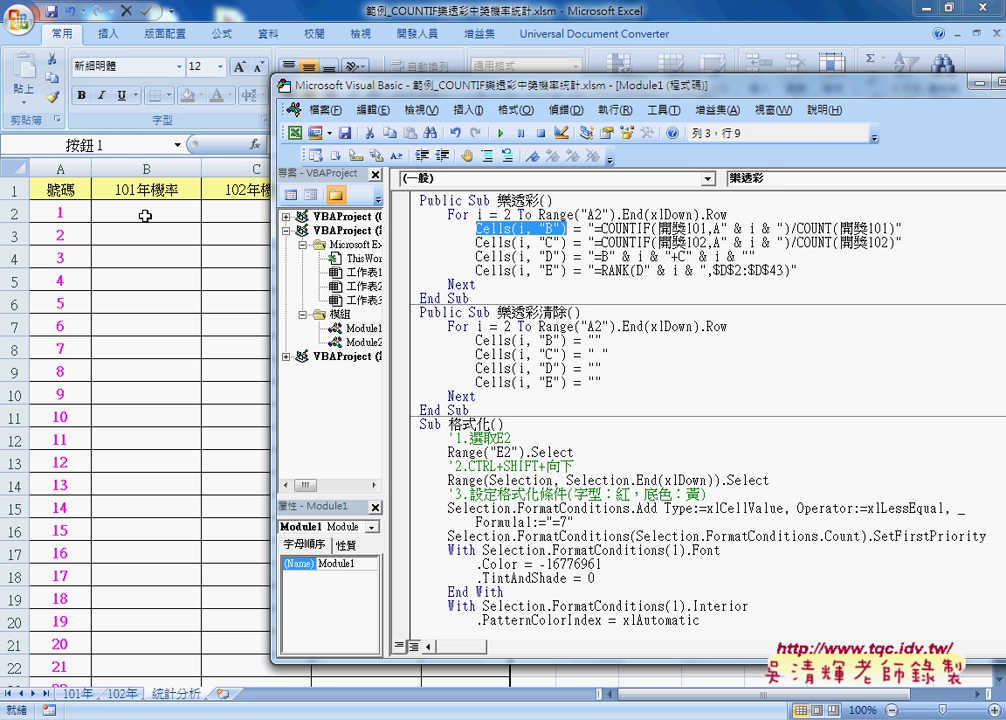
drag(594, 228, 897, 229)
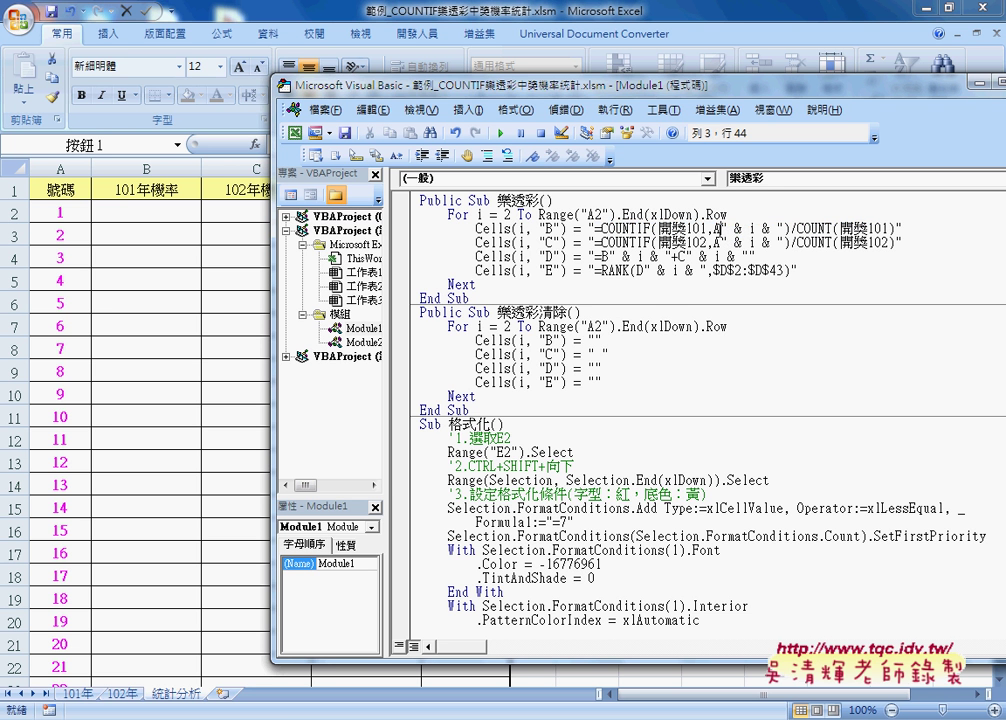
drag(722, 228, 785, 228)
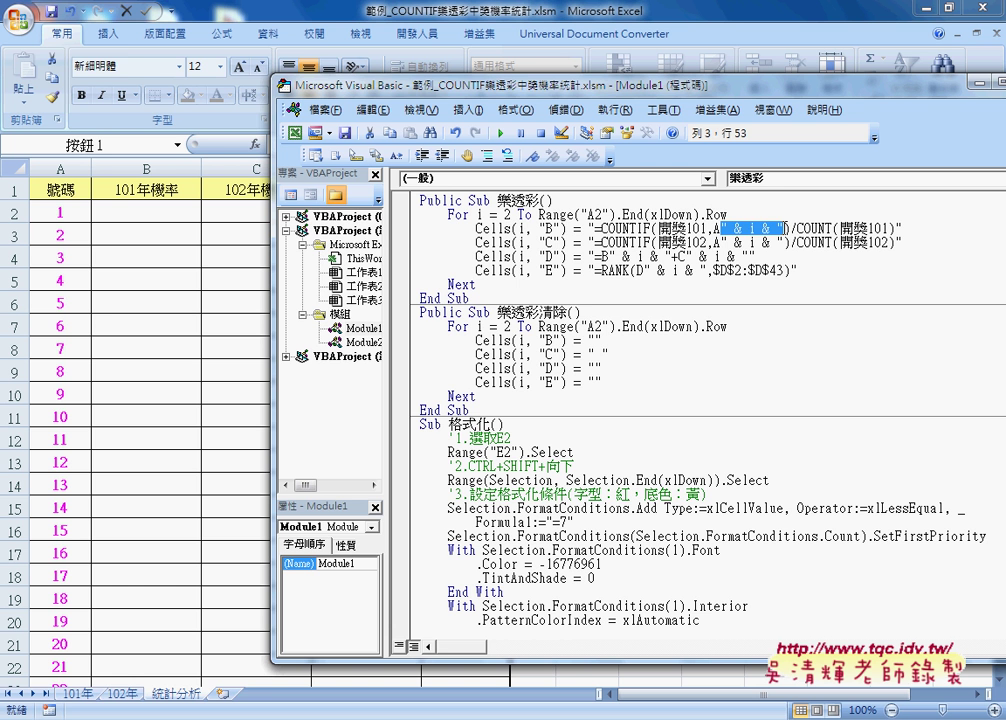
click(549, 229)
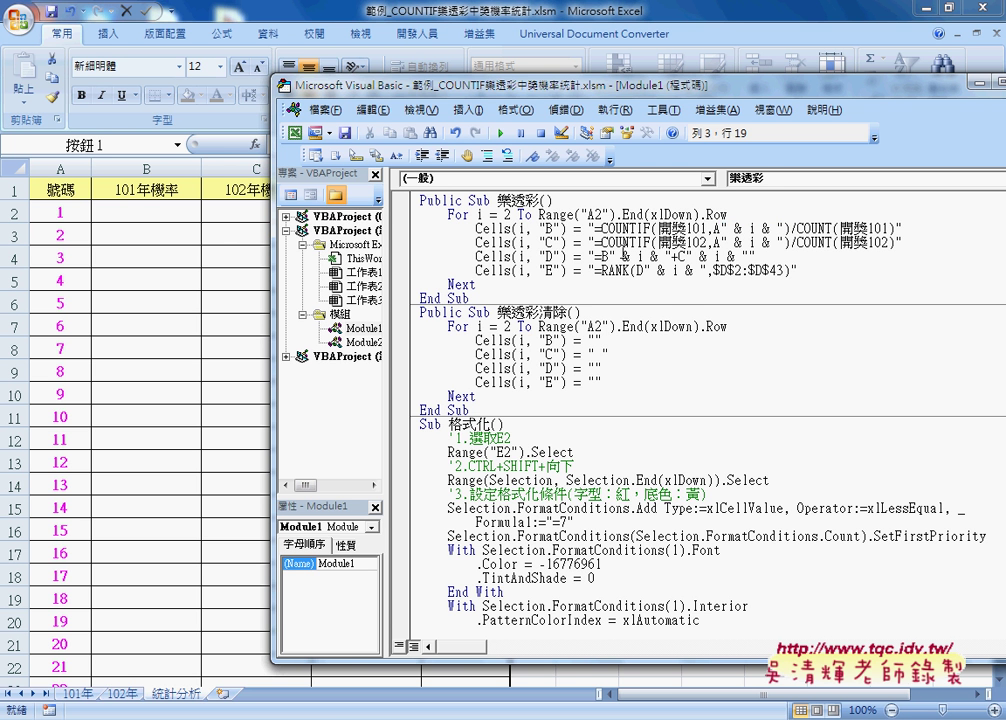
Highlight the column C COUNTIF, column D sum and column E RANK lines, then move the editor right.
click(673, 256)
drag(594, 242, 895, 242)
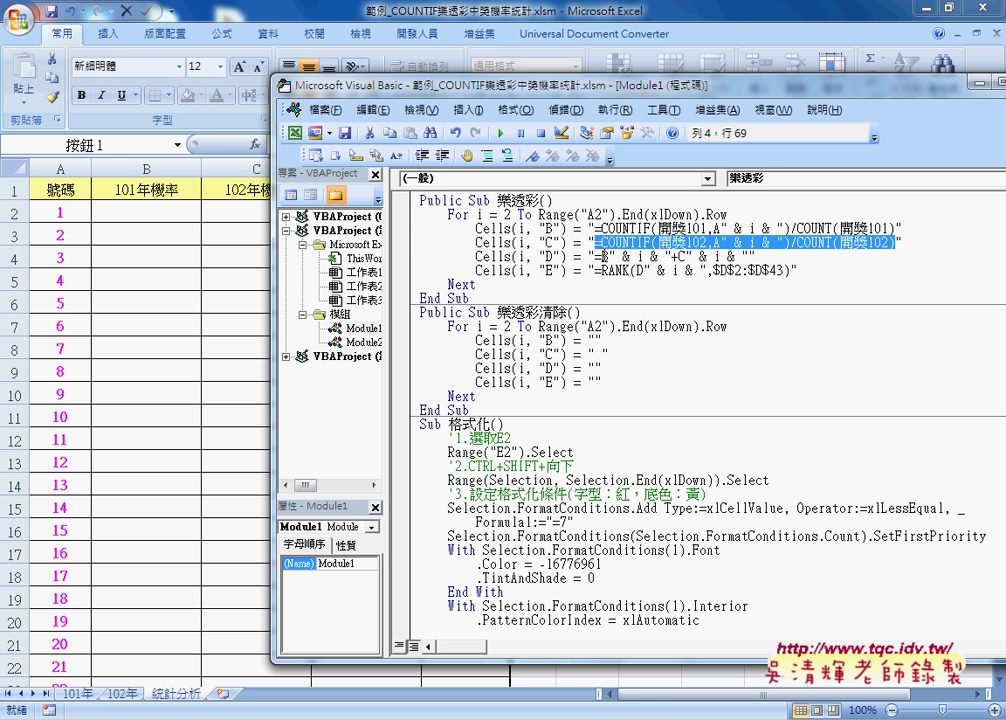
drag(601, 256, 747, 257)
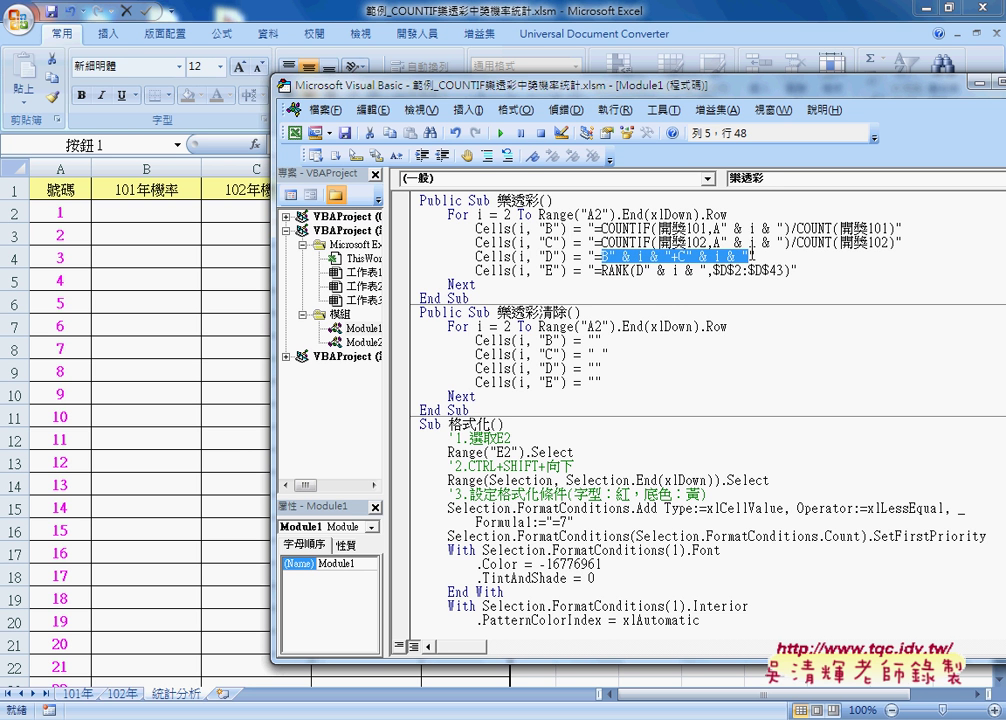
mouse_move(601, 270)
mouse_down()
mouse_move(747, 270)
mouse_move(596, 270)
mouse_up()
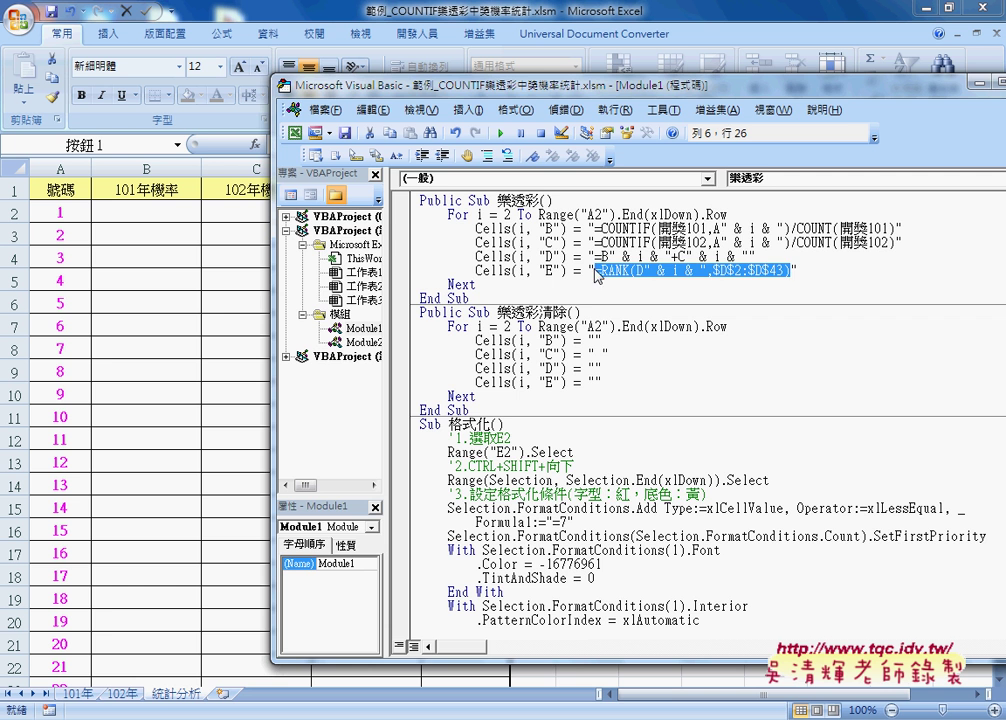
drag(432, 84, 803, 115)
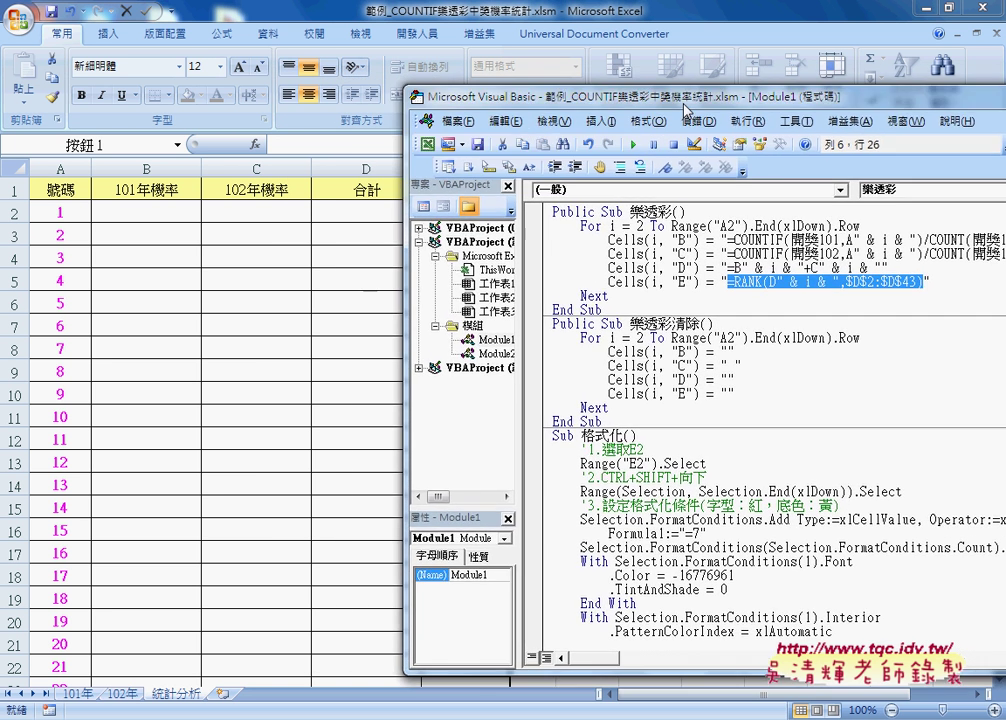
mouse_move(652, 104)
mouse_down()
mouse_move(686, 107)
mouse_move(686, 117)
mouse_up()
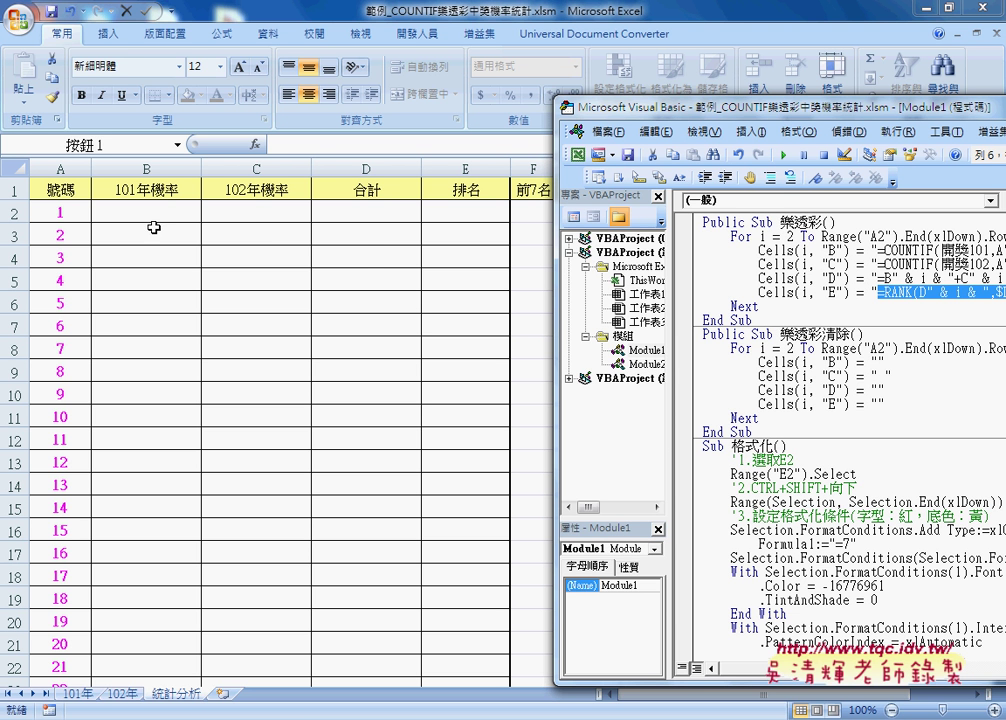
Run 樂透彩, remove the space from Cells(i, "C") = " ", and run 樂透彩清除.
click(770, 274)
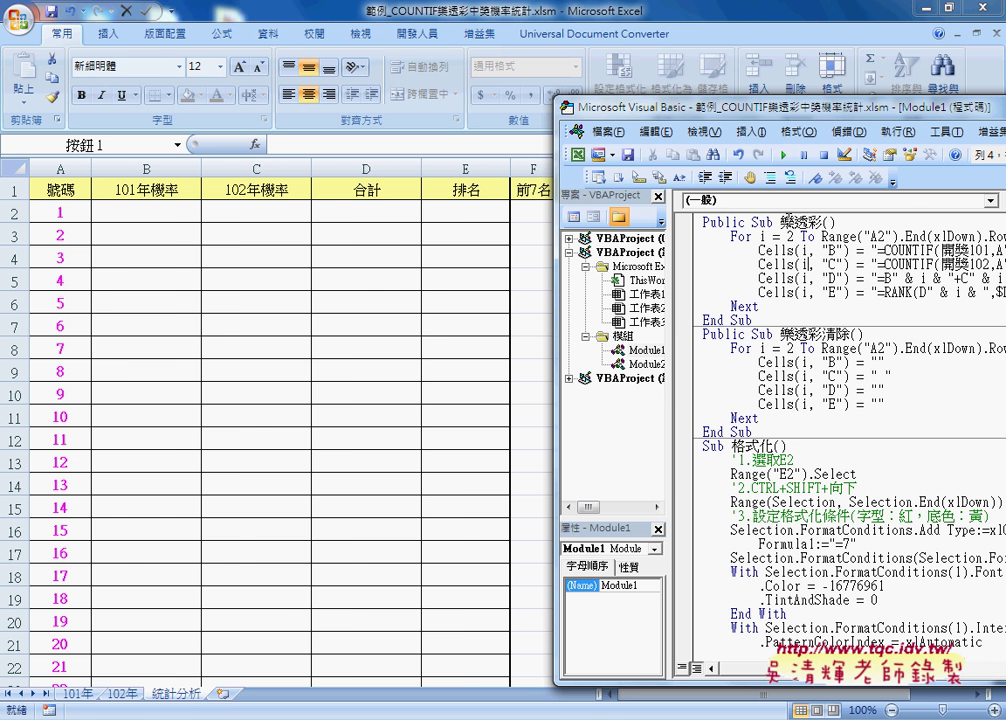
click(784, 157)
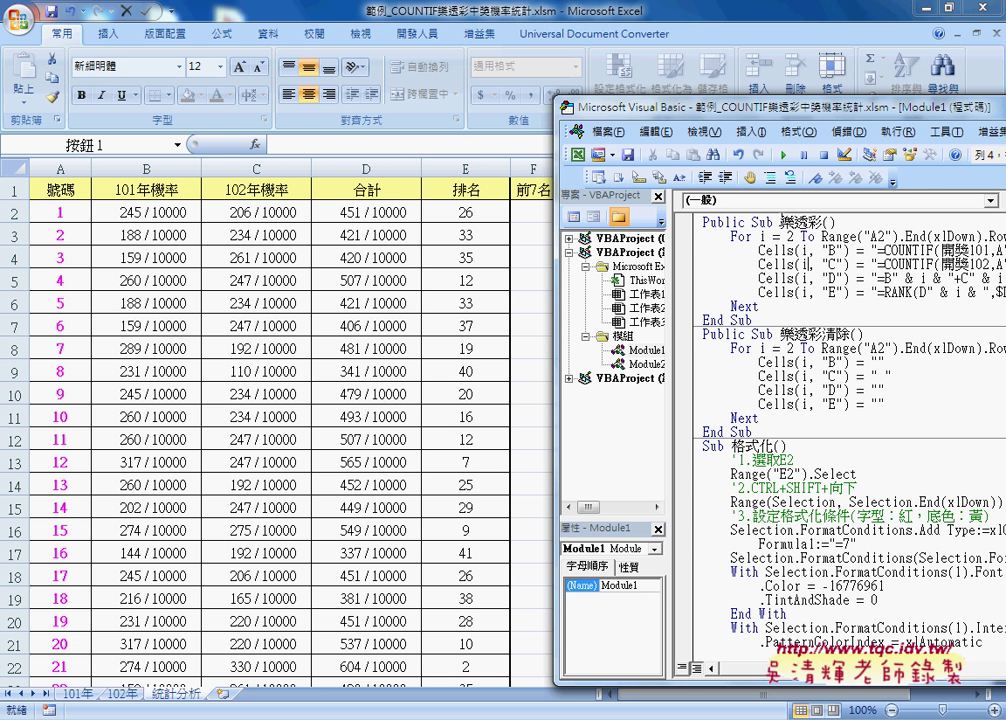
click(774, 376)
double_click(879, 374)
drag(875, 376, 882, 376)
key(Delete)
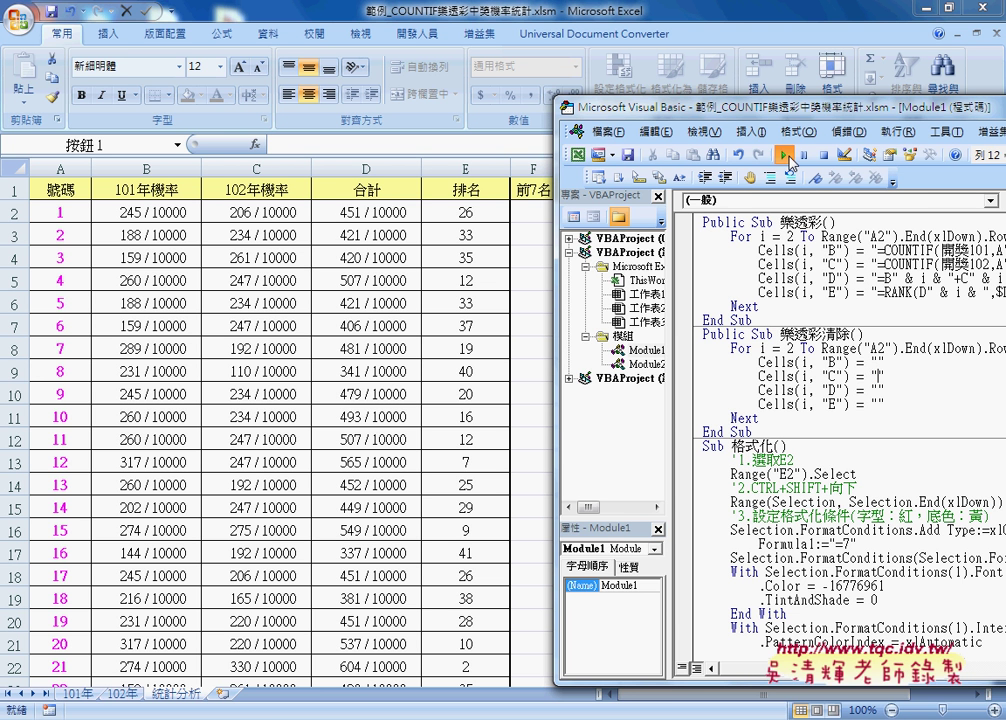
click(784, 156)
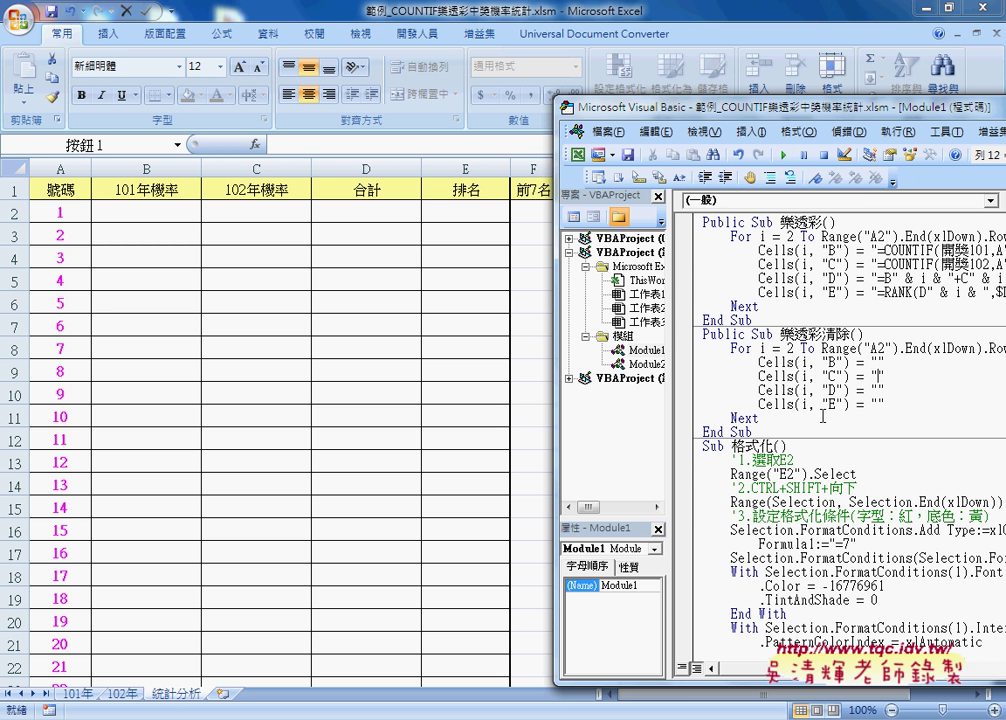
drag(774, 418, 702, 348)
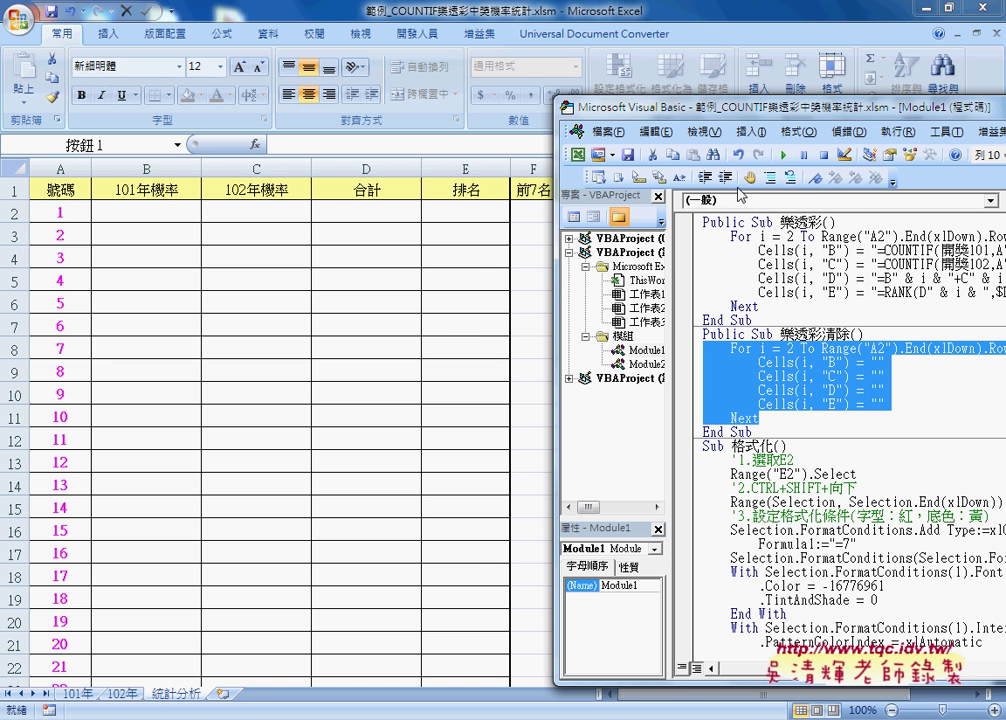
drag(570, 104, 486, 89)
click(709, 235)
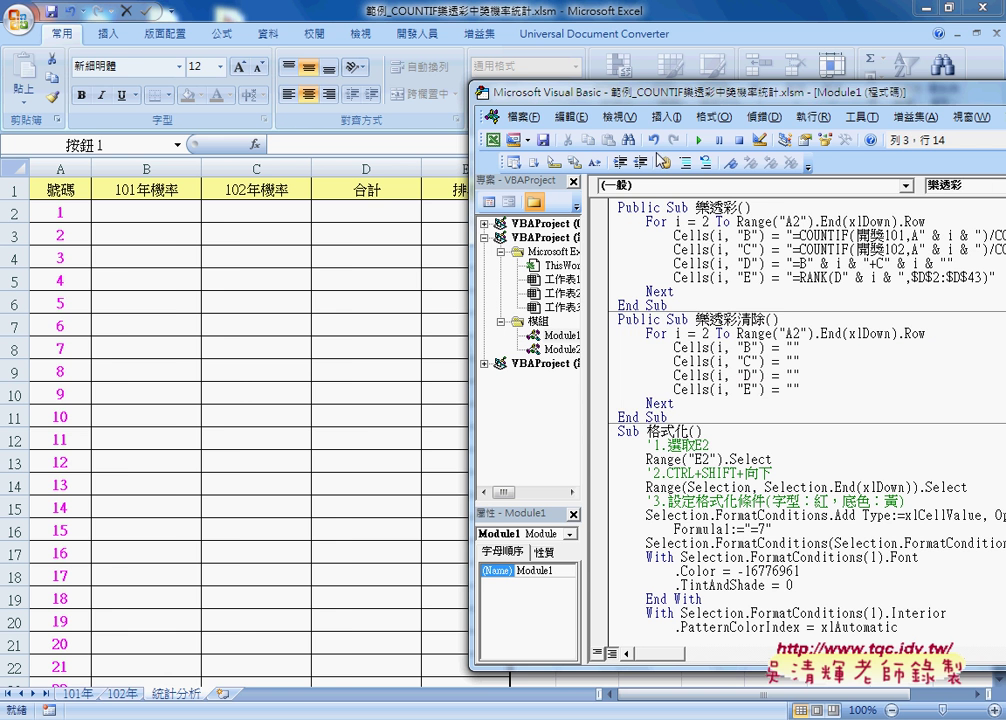
click(702, 140)
click(684, 375)
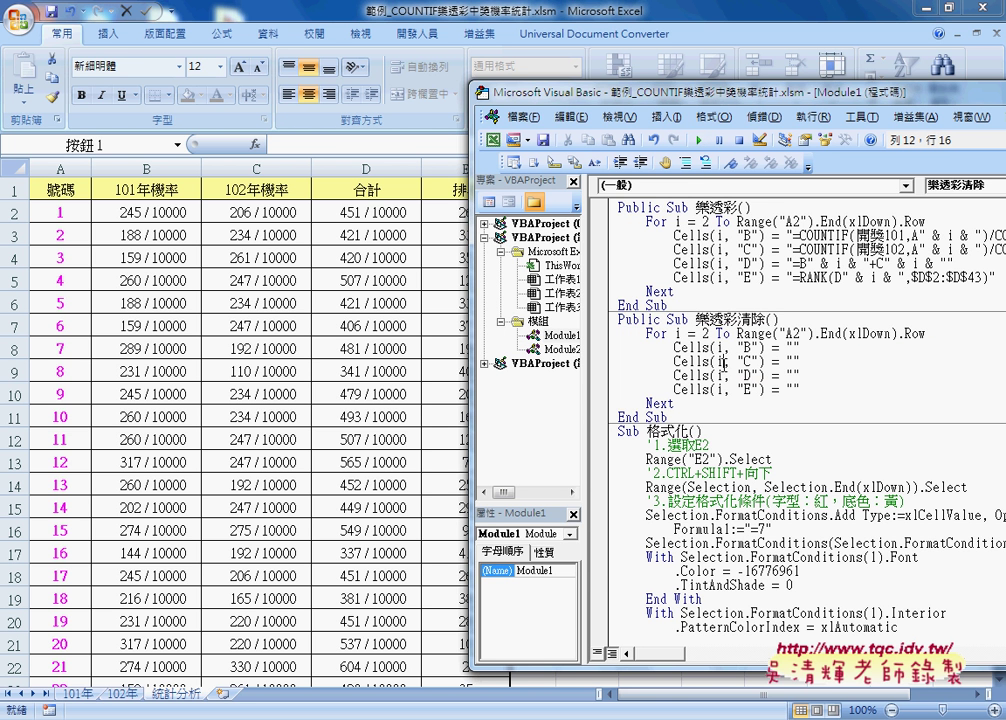
click(701, 140)
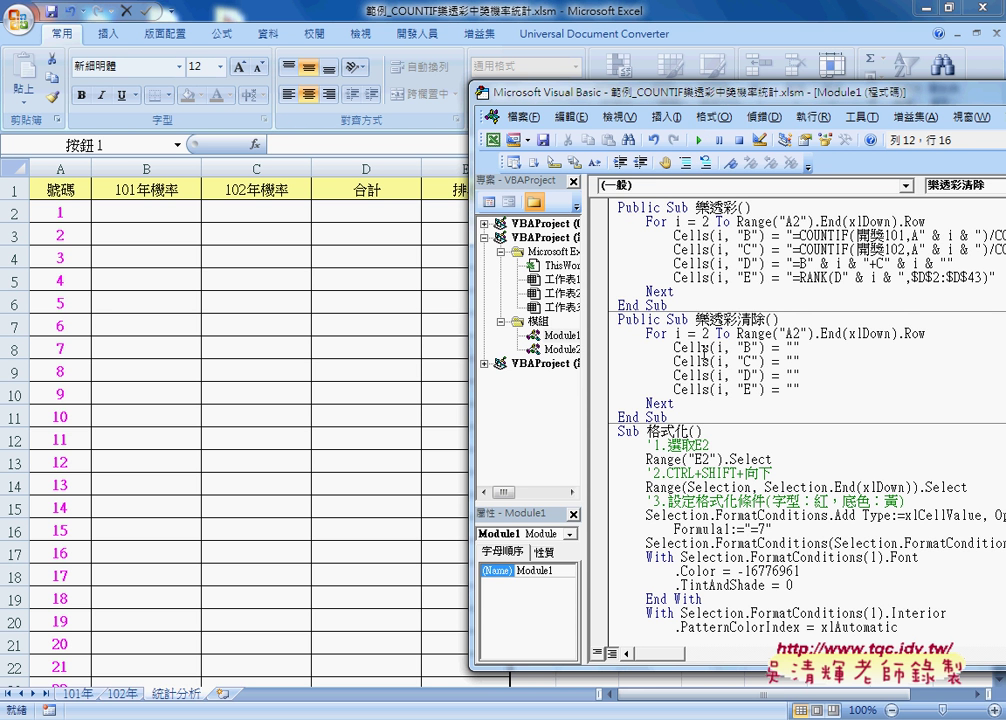
click(687, 346)
drag(675, 403, 618, 333)
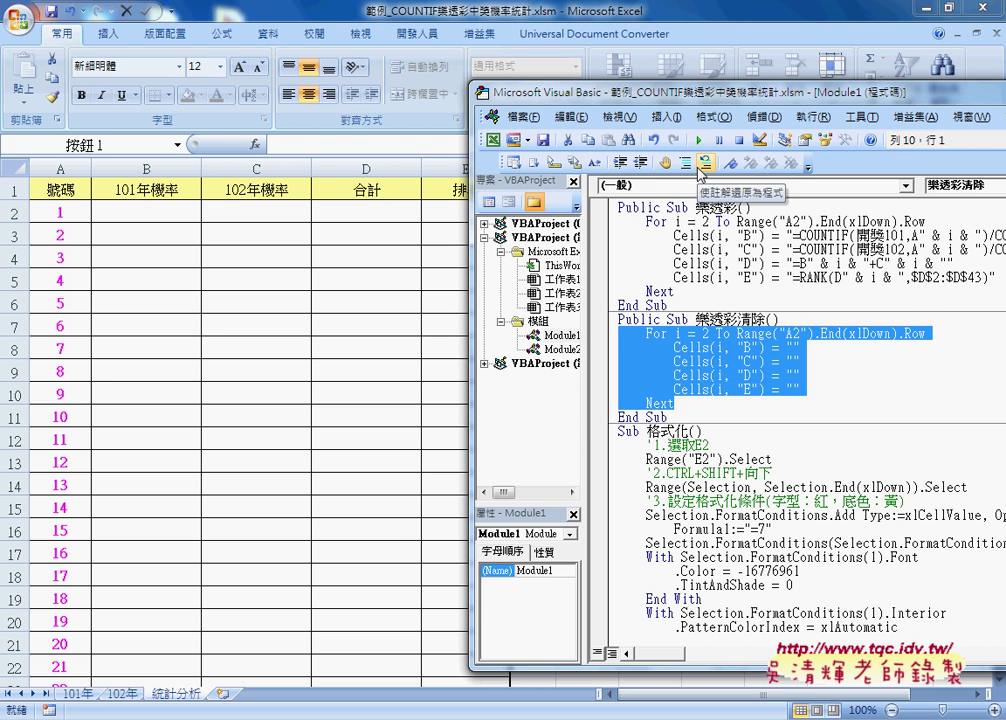
Enable the Edit toolbar so Comment Block and Uncomment Block are available.
click(685, 163)
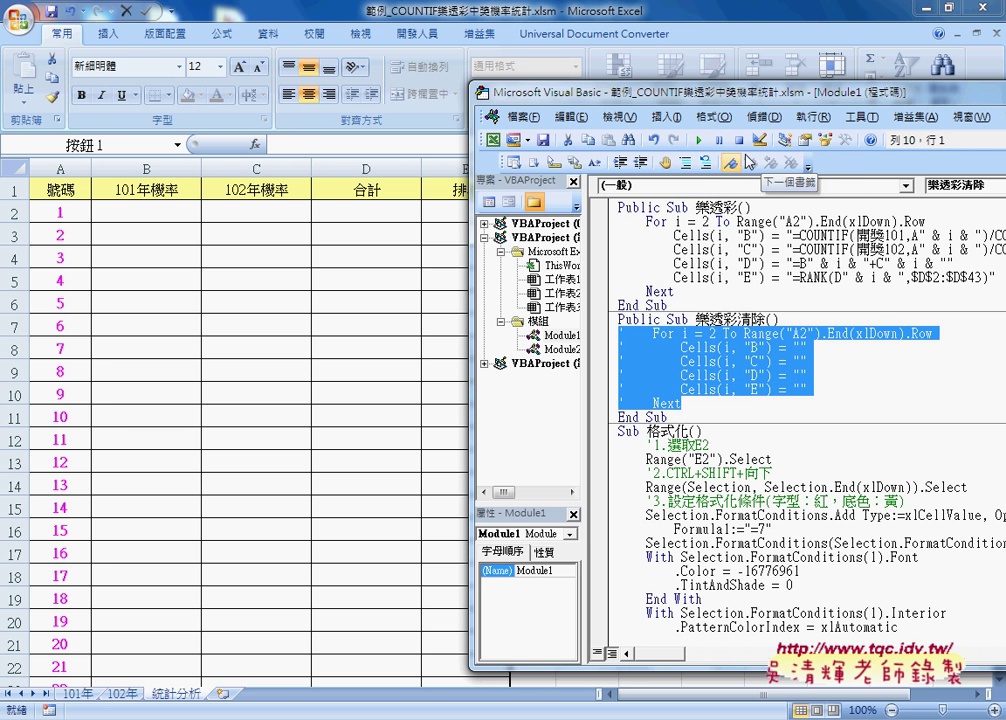
right_click(726, 147)
click(762, 210)
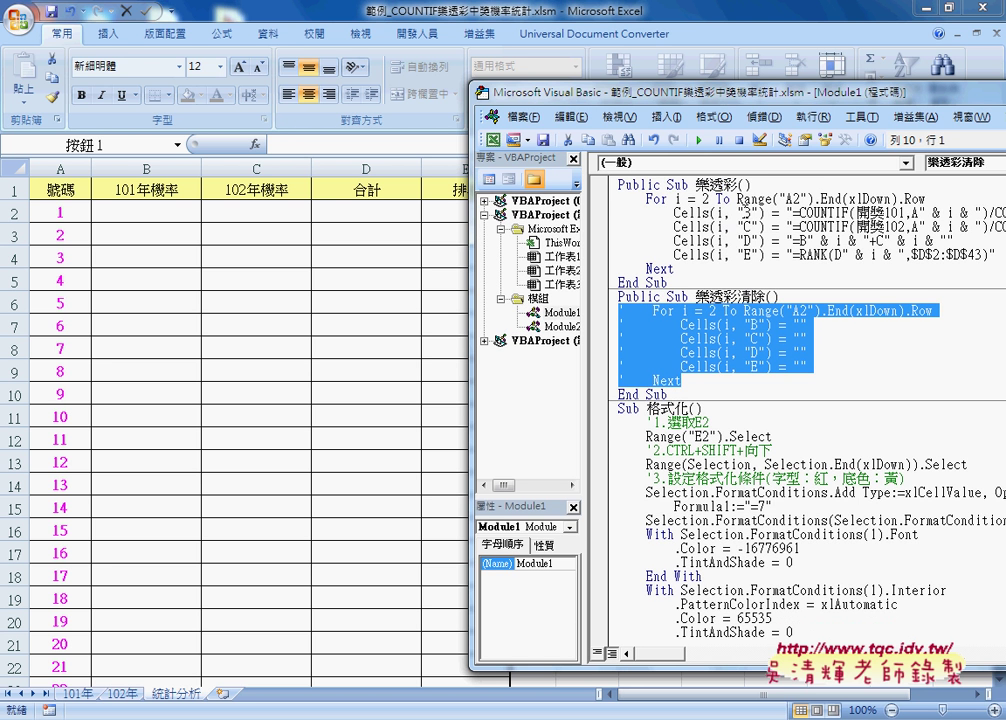
right_click(685, 145)
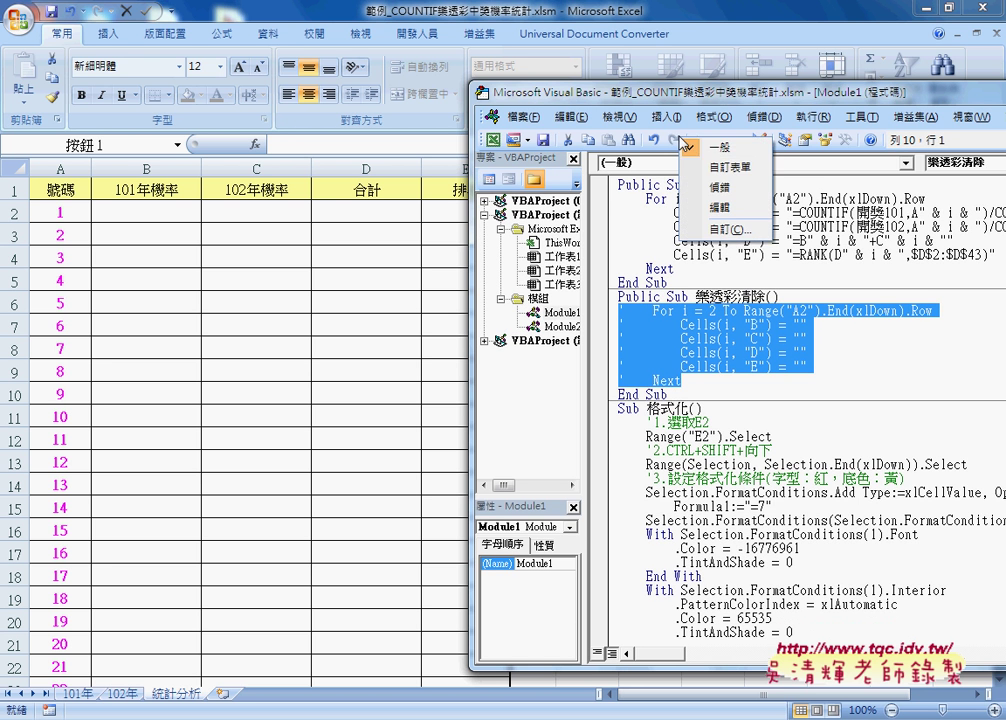
click(710, 209)
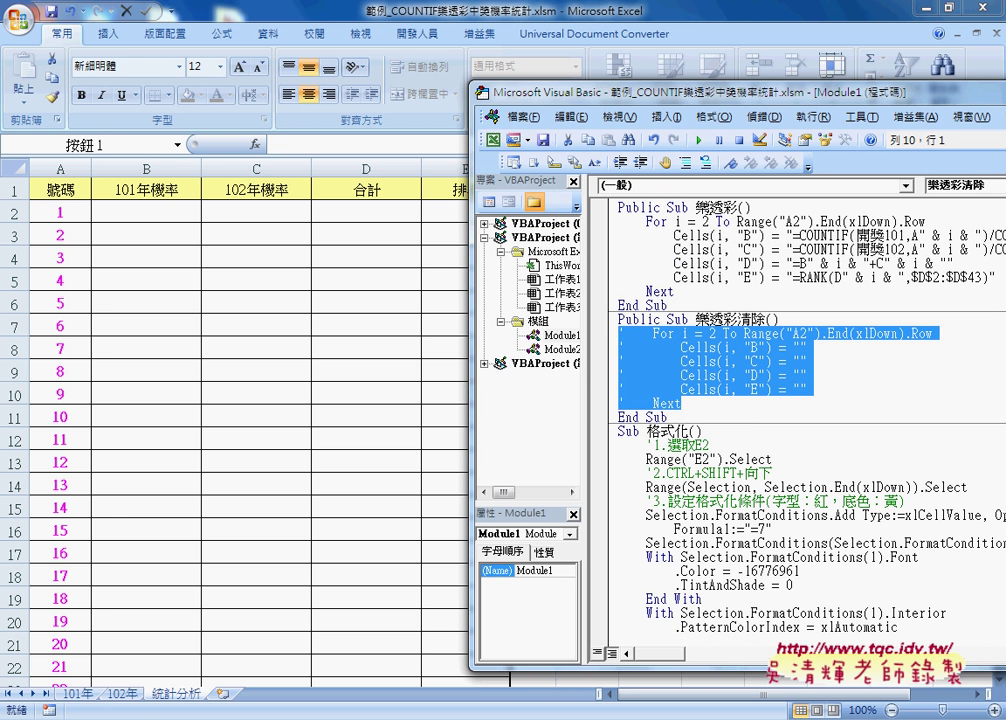
right_click(708, 145)
key(Escape)
Select the For…Next loop in 樂透彩清除 and leave it commented out.
click(660, 376)
drag(610, 403, 610, 341)
click(706, 164)
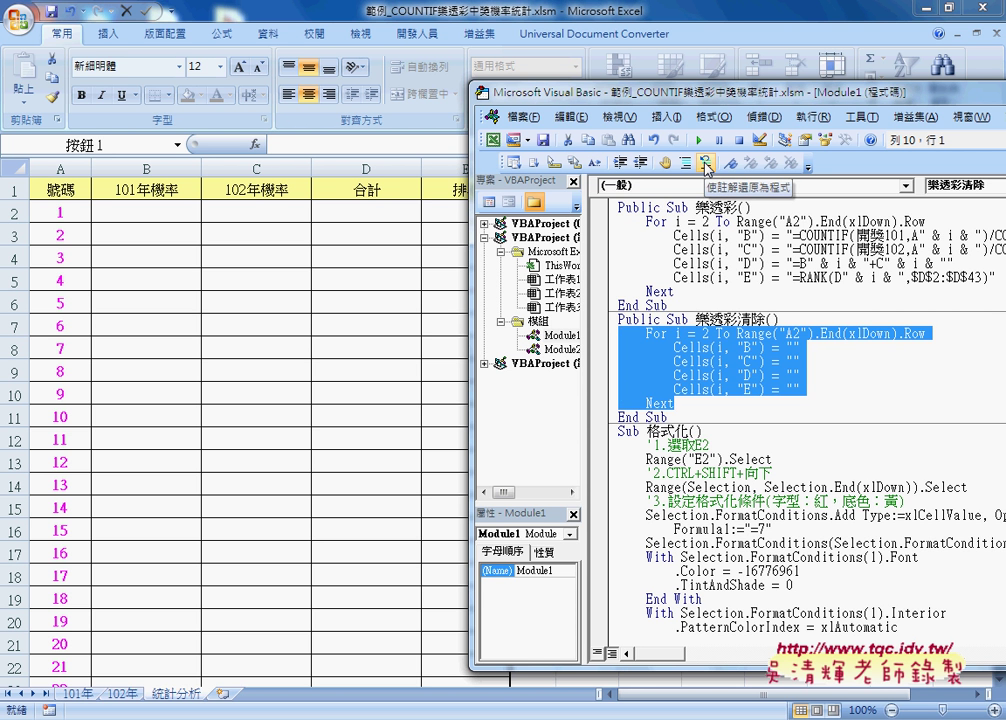
click(687, 164)
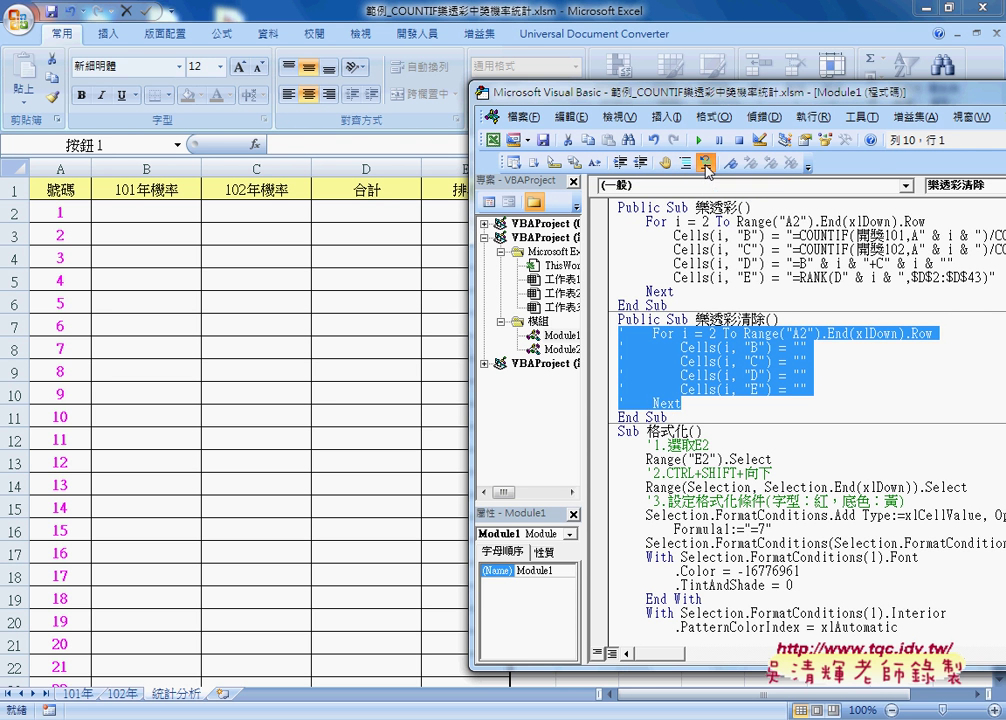
click(705, 164)
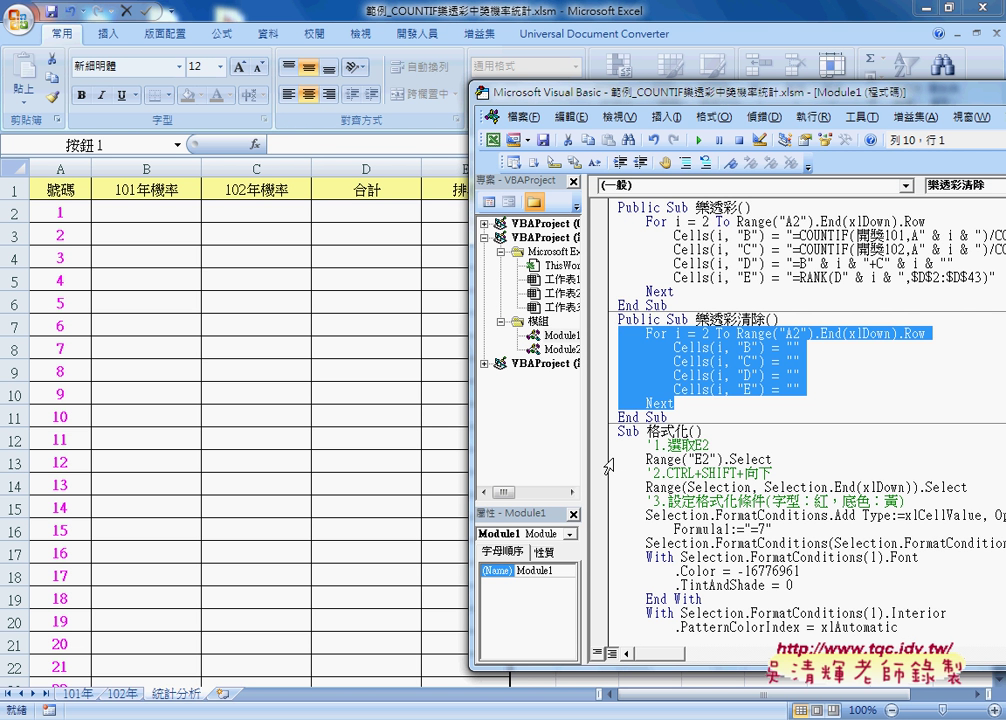
click(686, 163)
click(743, 405)
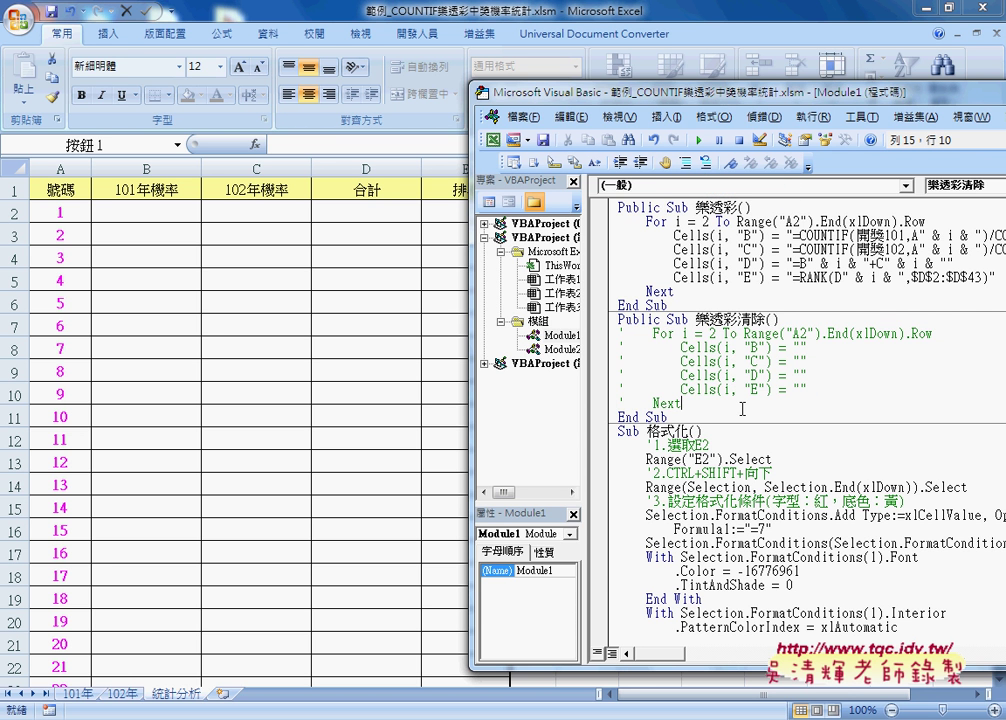
Add a new line after Next reading range("B2:E" & ), checking column E on the sheet.
key(Return)
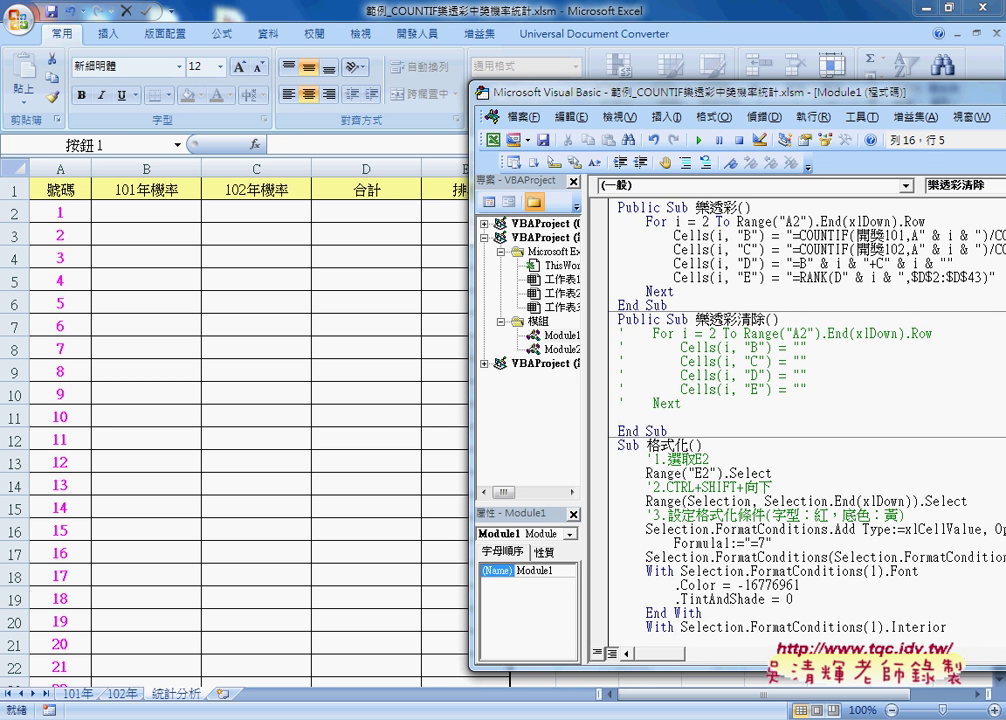
text(r)
text(an)
text(ge)
text(()
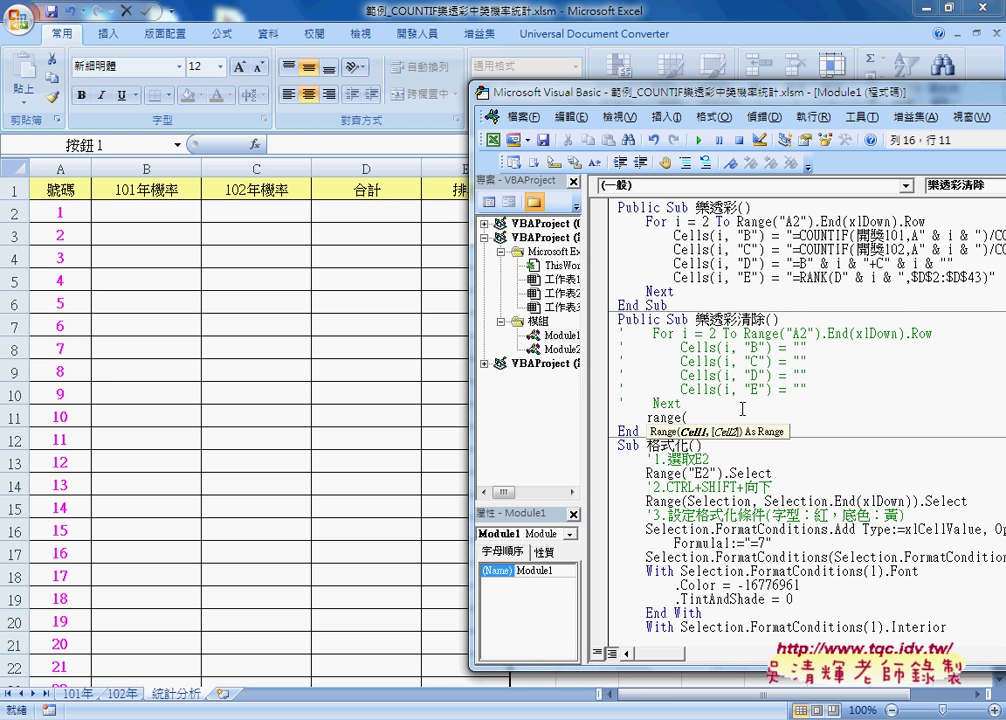
text(")
text(B)
text(2:)
drag(512, 92, 569, 94)
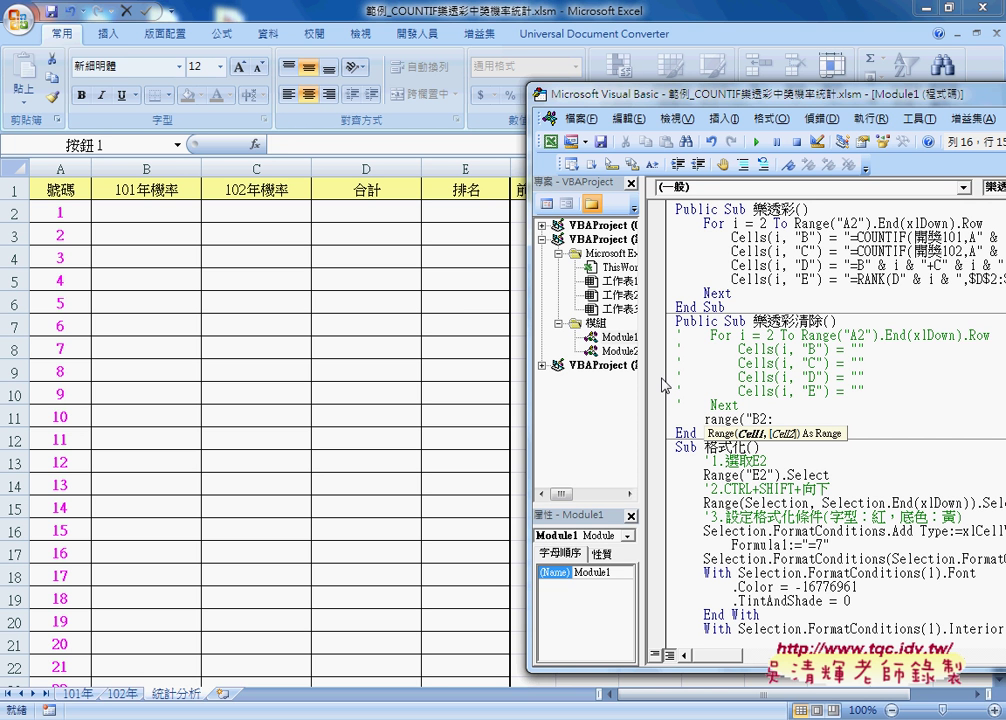
text(E)
text(")
text( &)
drag(800, 93, 606, 89)
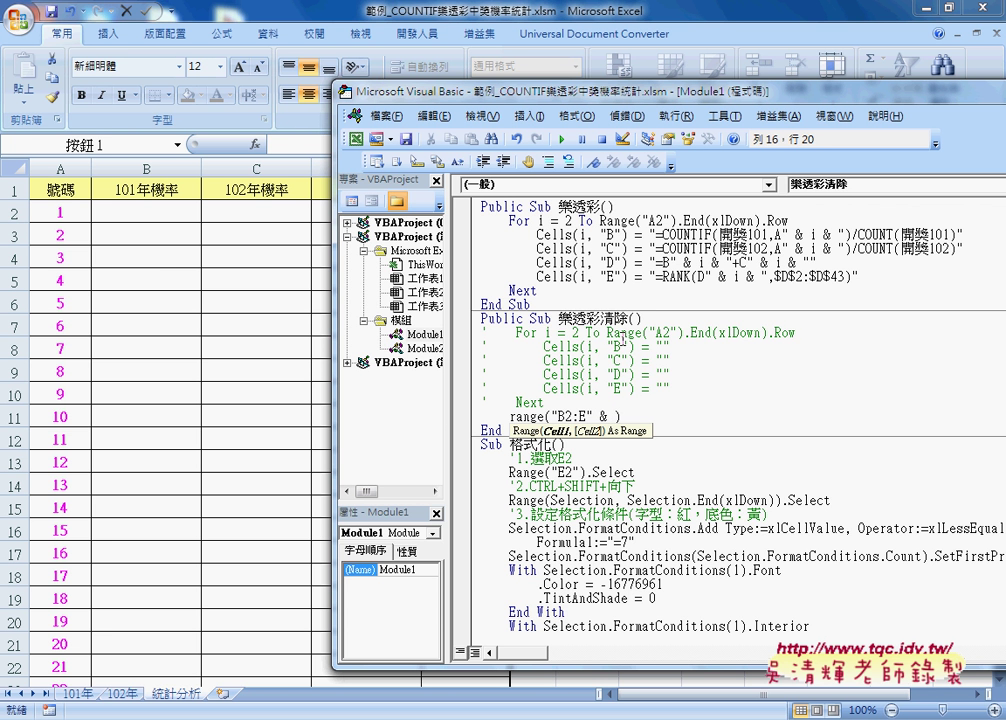
Paste the last-row expression Range("A2").End(xlDown).Row into the range call.
click(615, 333)
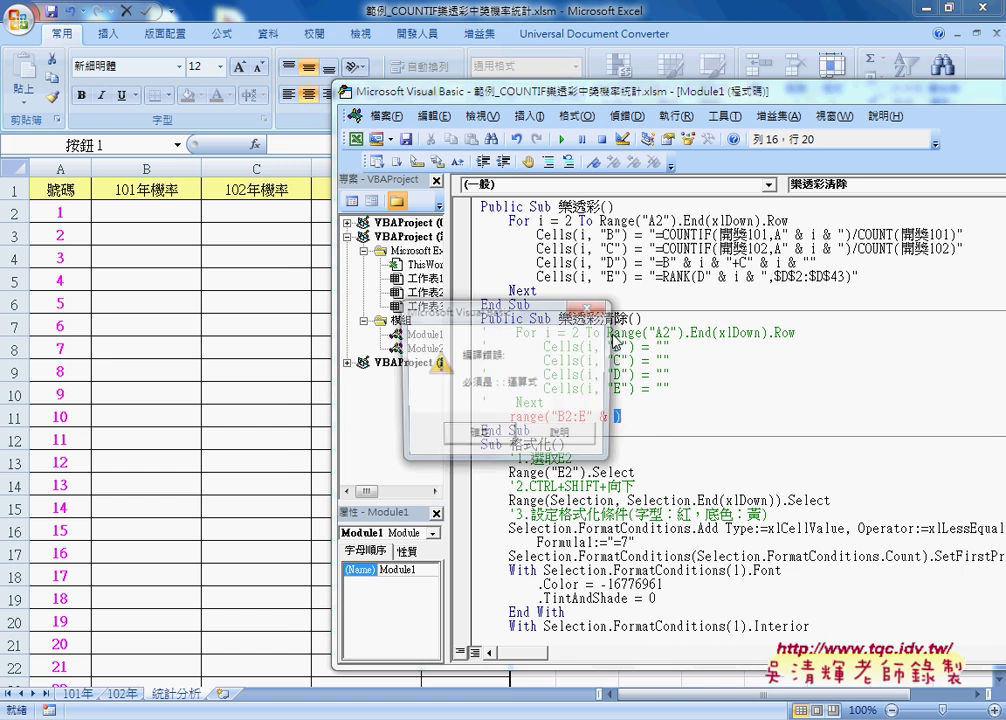
key(Return)
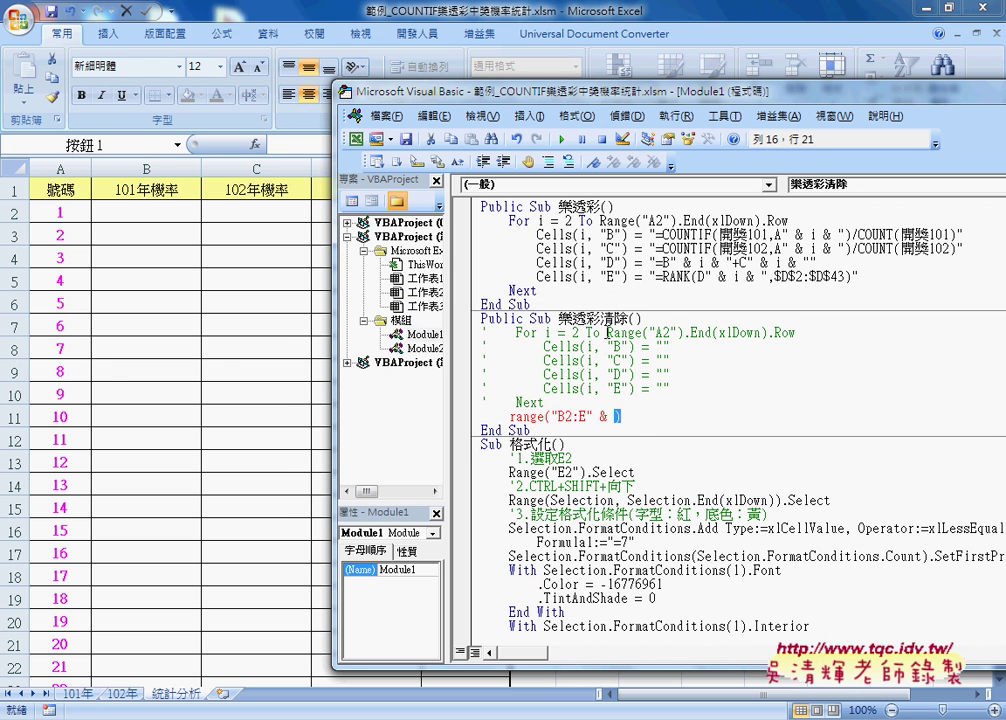
drag(608, 333, 796, 337)
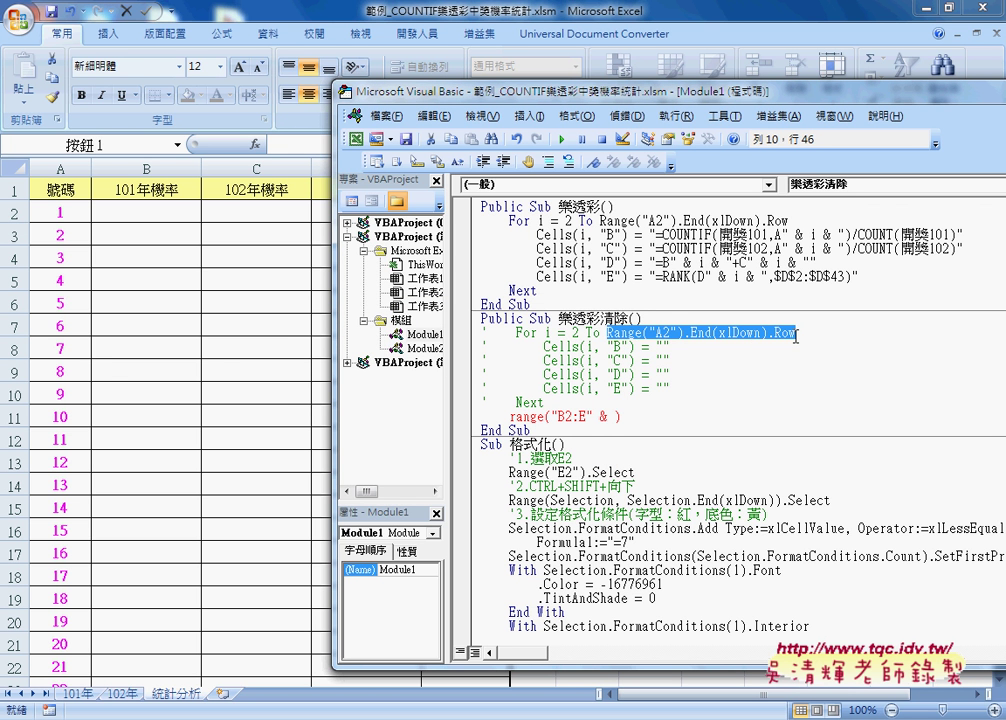
click(652, 416)
text(Range("A2").End(xlDown).Row)
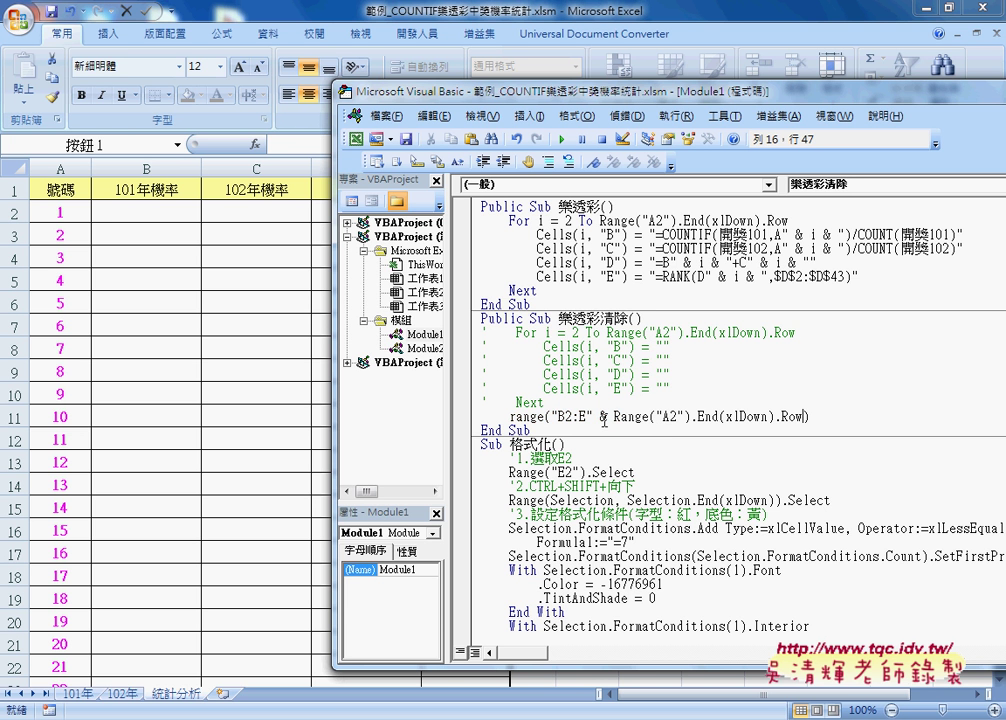
drag(593, 416, 601, 416)
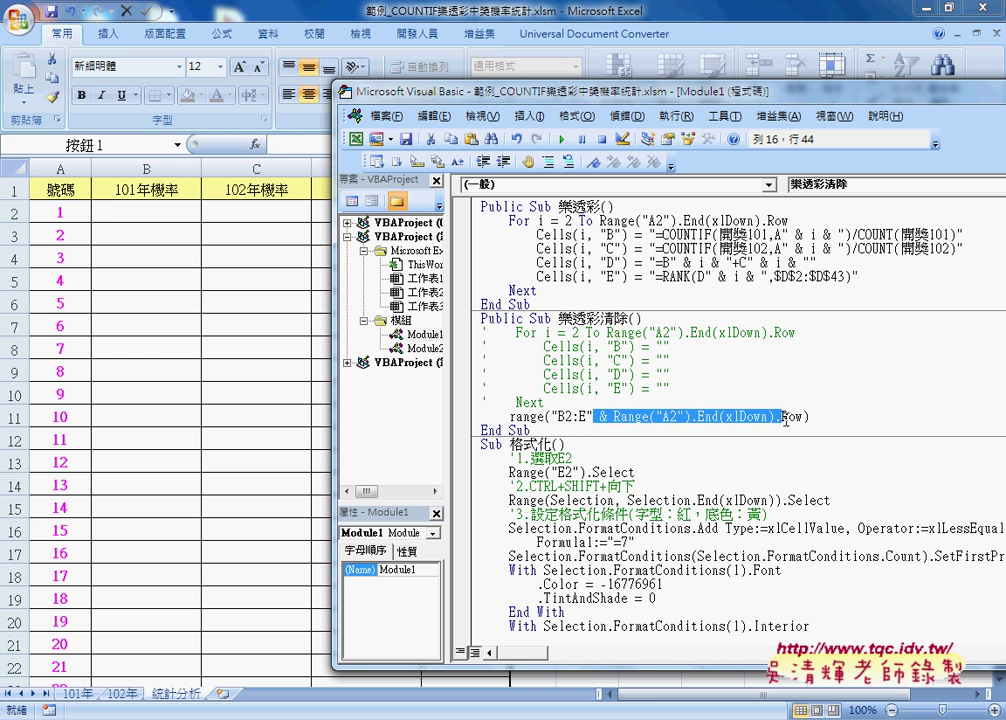
drag(598, 416, 804, 416)
Append .ClearContents to the range line to complete it.
click(834, 421)
text(.)
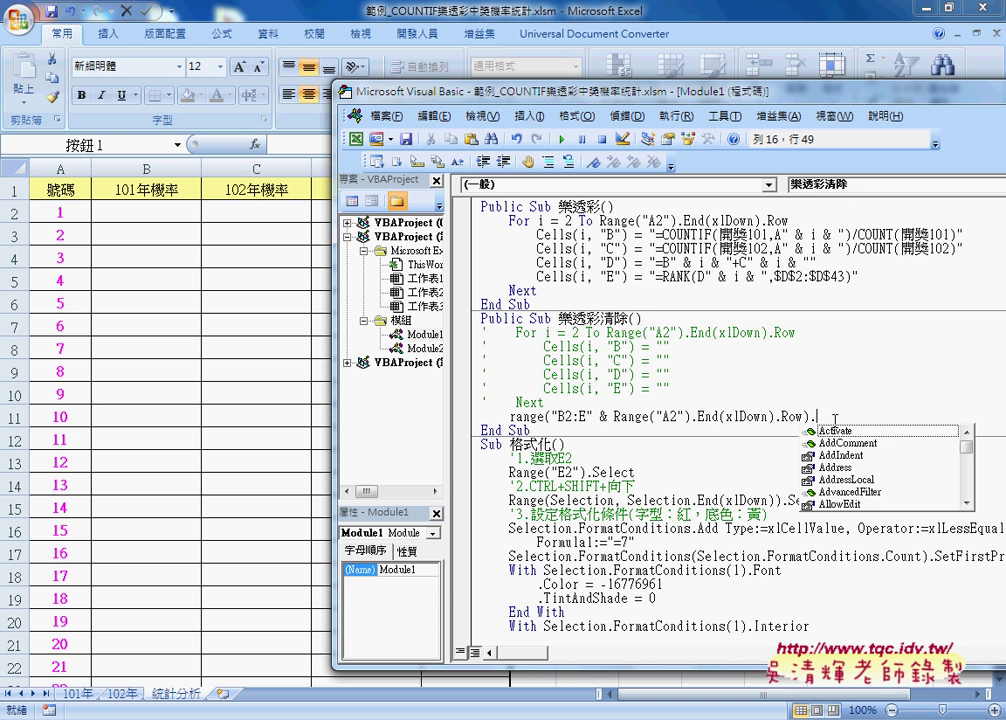
text(c)
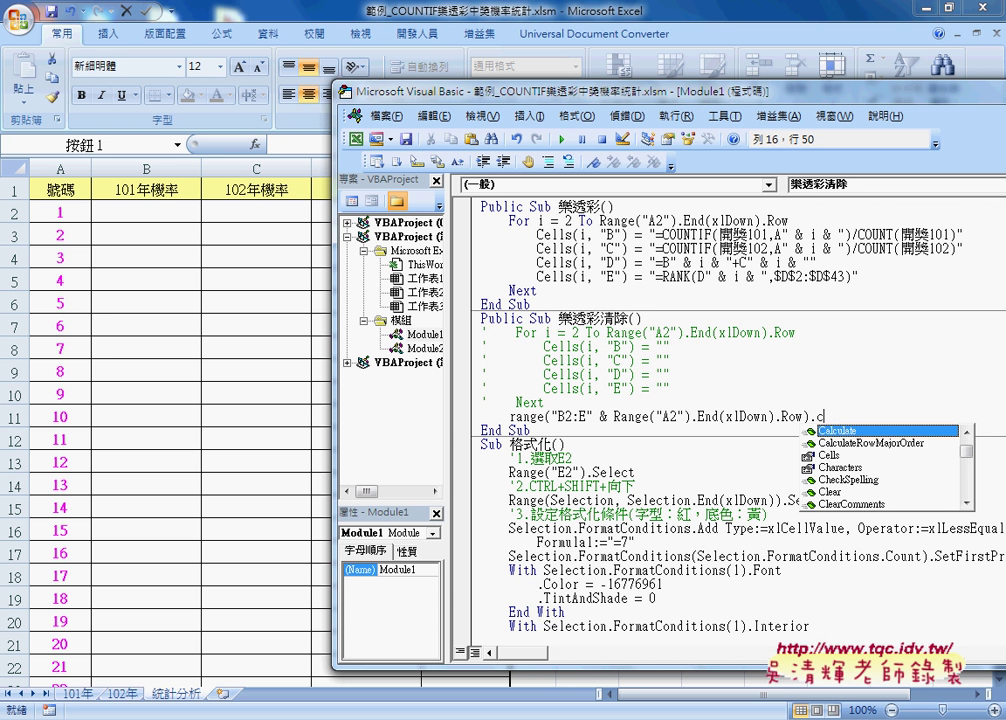
text(l)
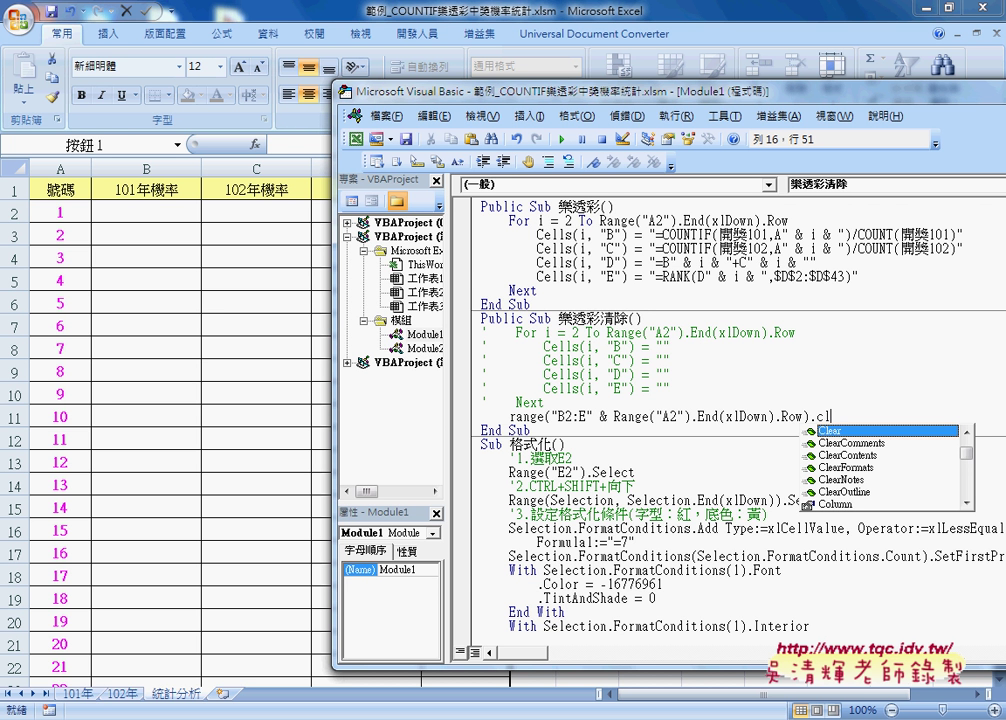
key(Down)
key(Down)
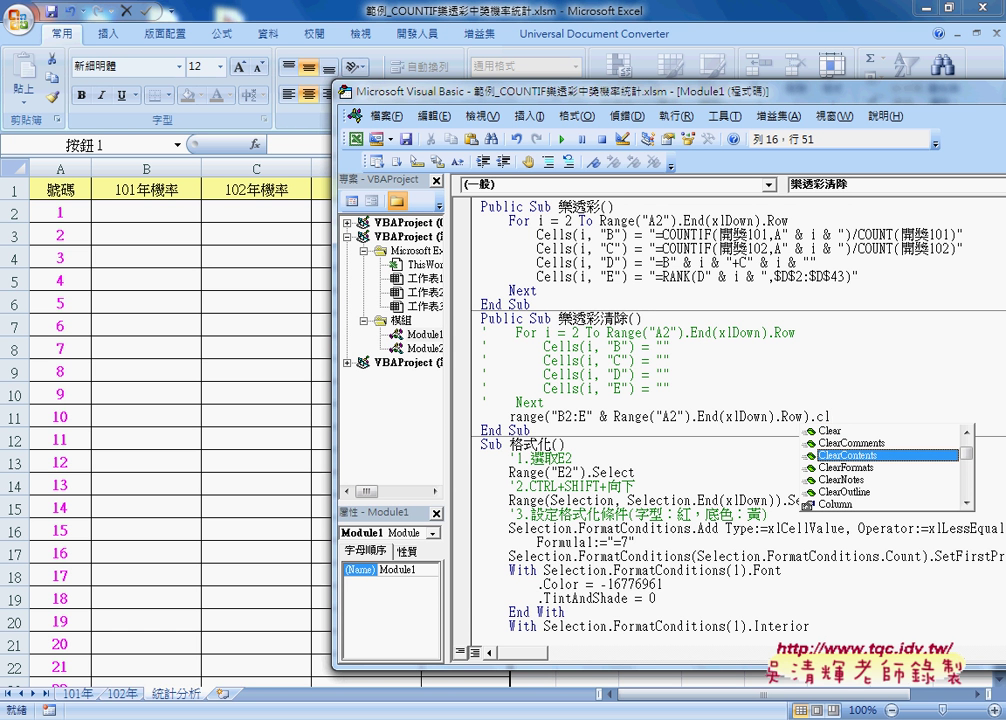
double_click(862, 459)
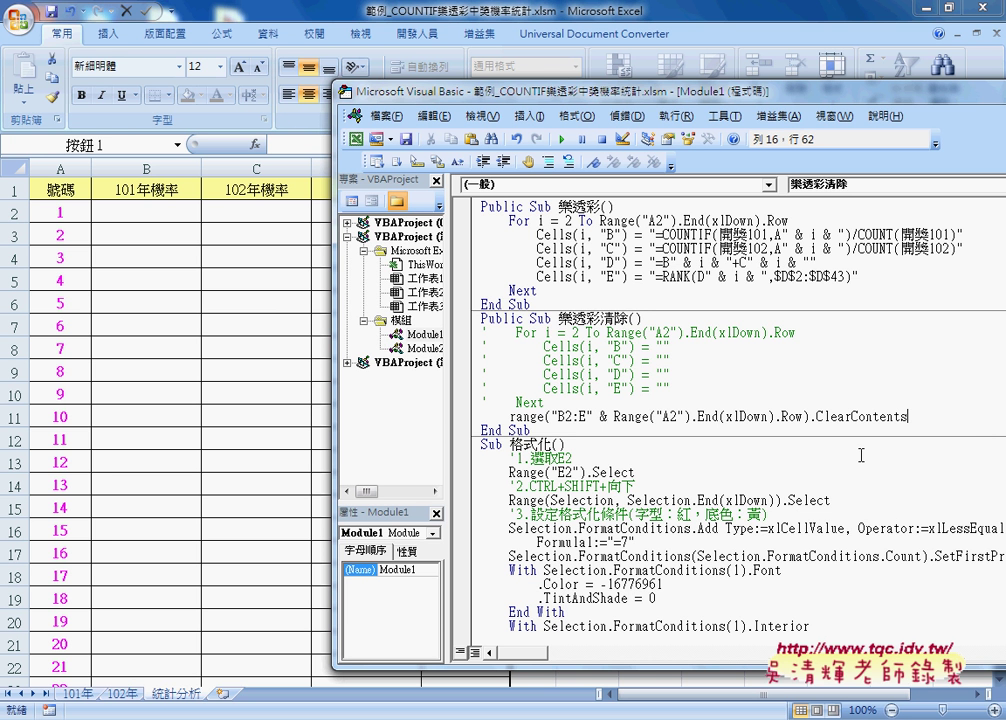
click(844, 487)
Run 樂透彩 to fill columns B–E, then run 樂透彩清除 to empty them.
click(675, 262)
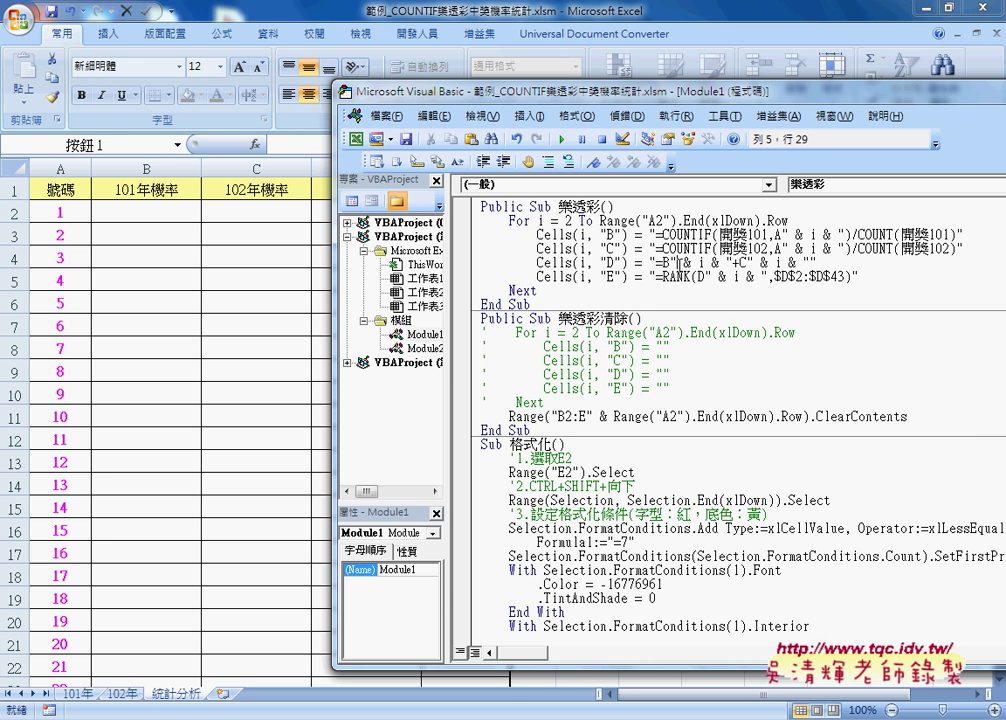
click(560, 141)
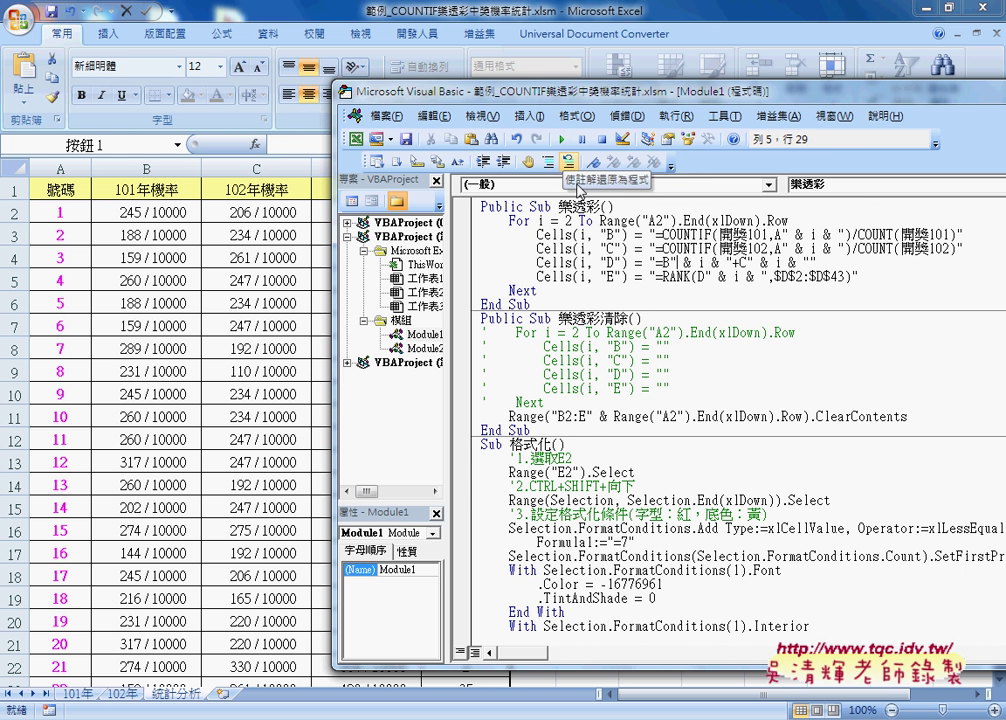
click(616, 416)
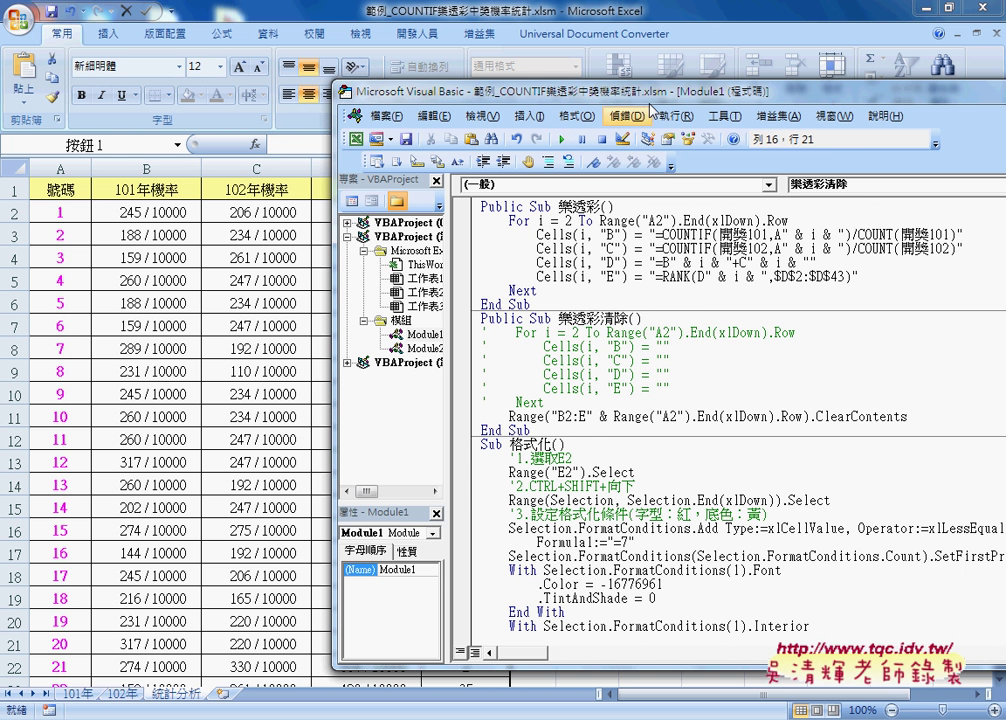
drag(482, 75, 608, 77)
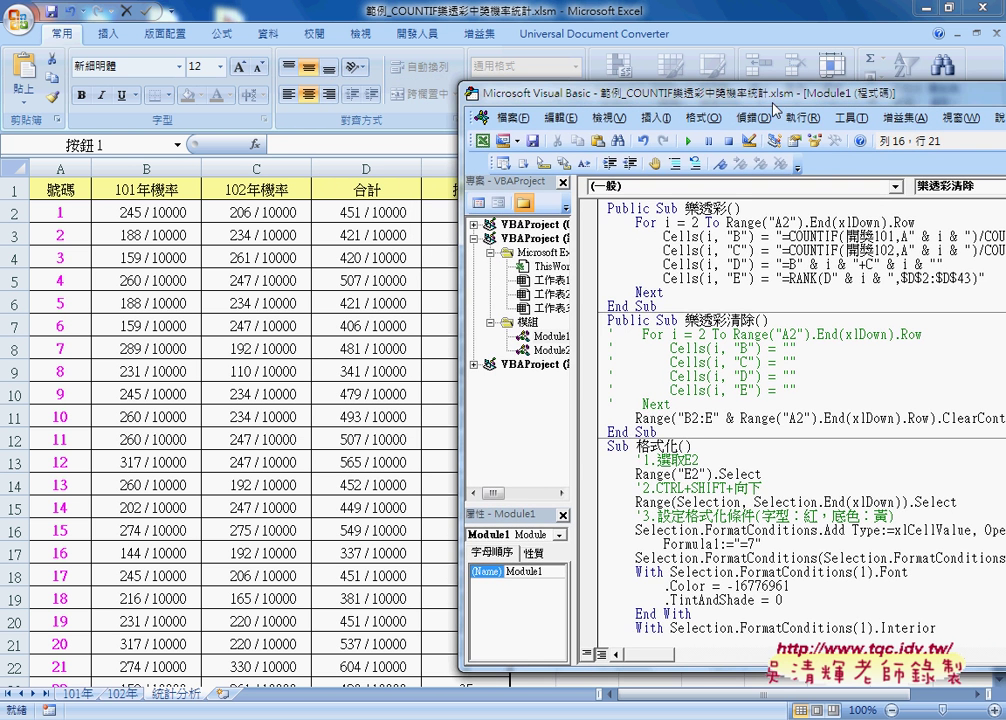
click(688, 141)
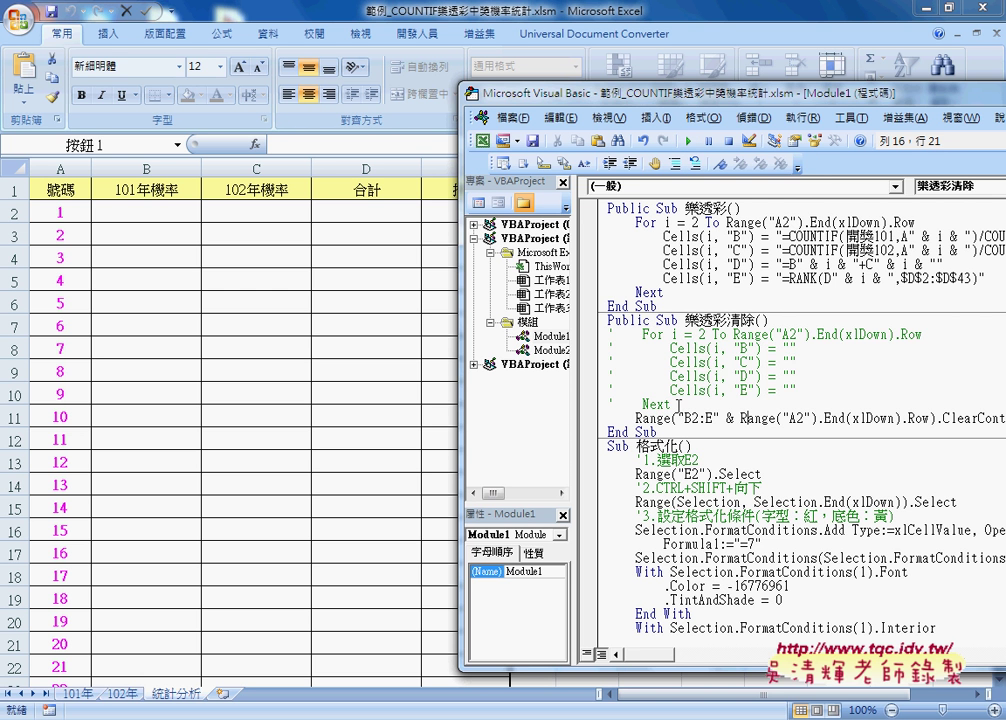
Run 樂透彩 again to refill the sheet with rates, totals and ranks.
drag(678, 405, 598, 340)
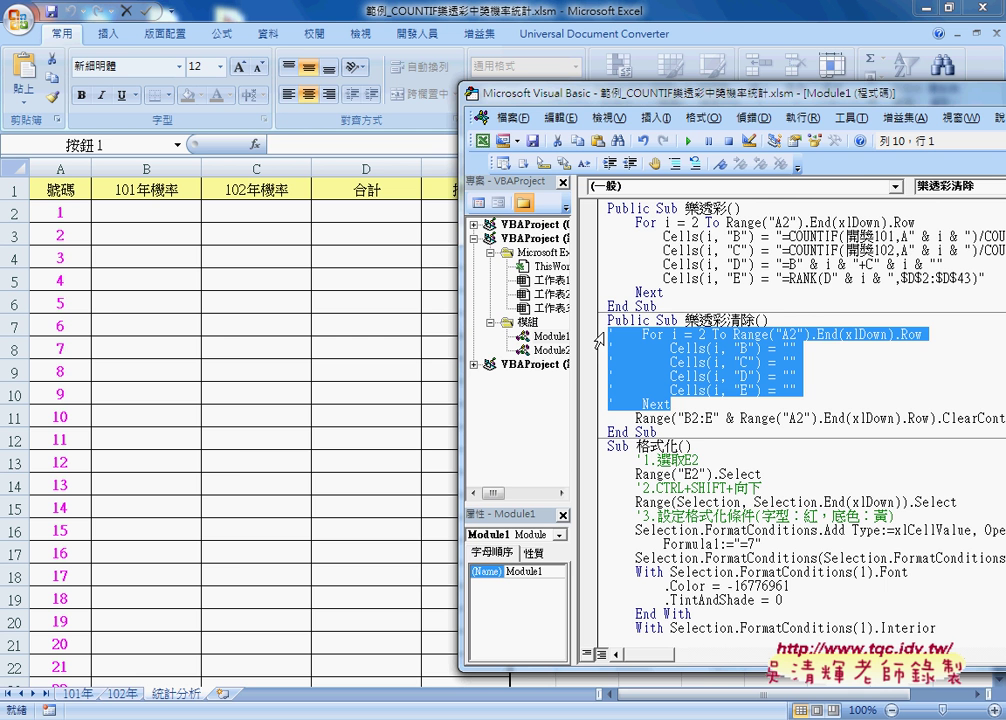
drag(487, 90, 266, 80)
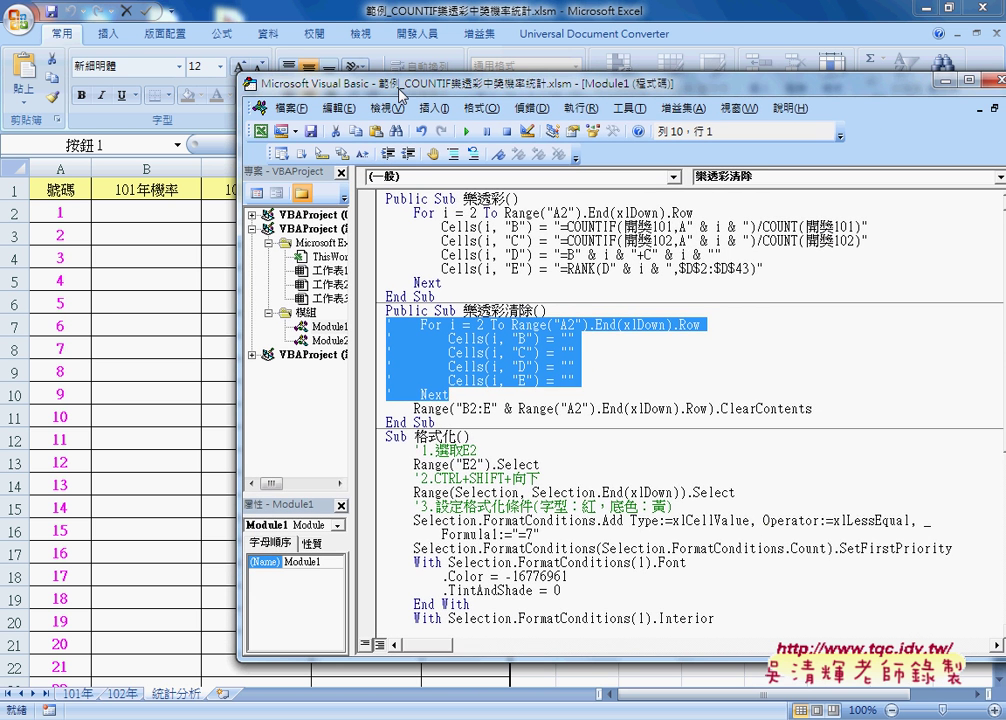
scroll(524, 325, down, 1)
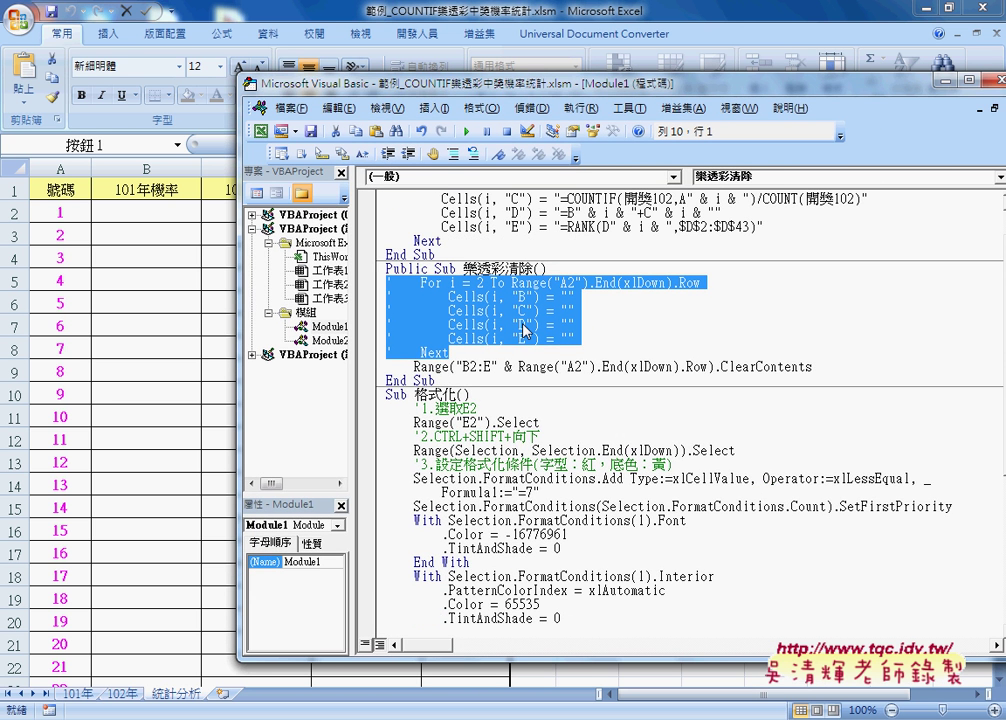
click(411, 255)
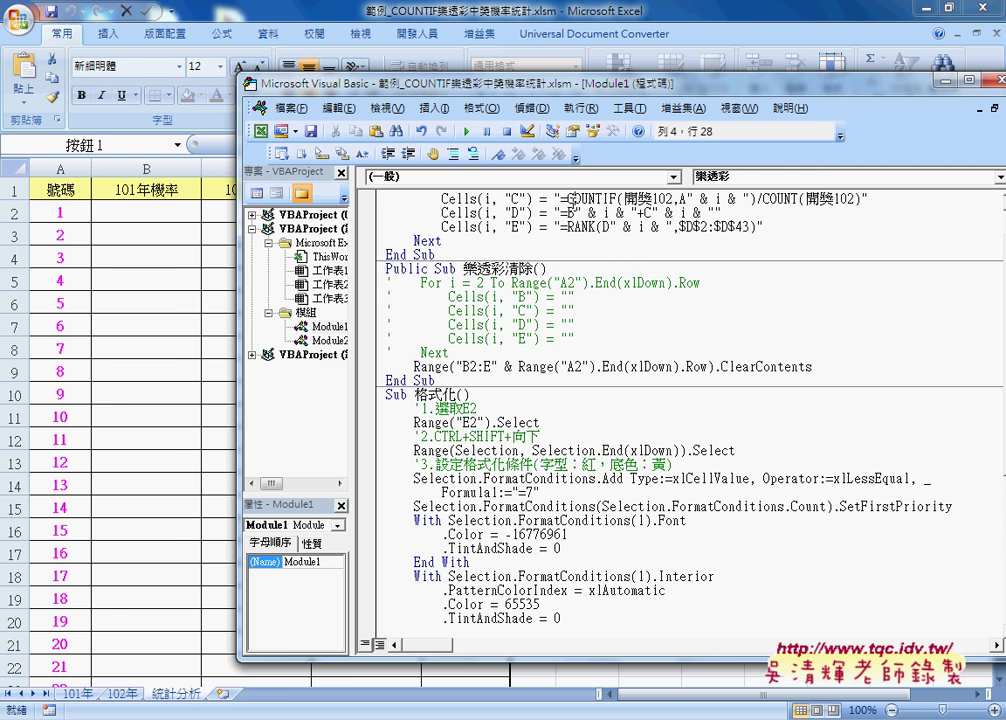
click(466, 134)
Select ranks E2:E43 and run the 格式化 macro to highlight ranks of 7 or less.
click(175, 303)
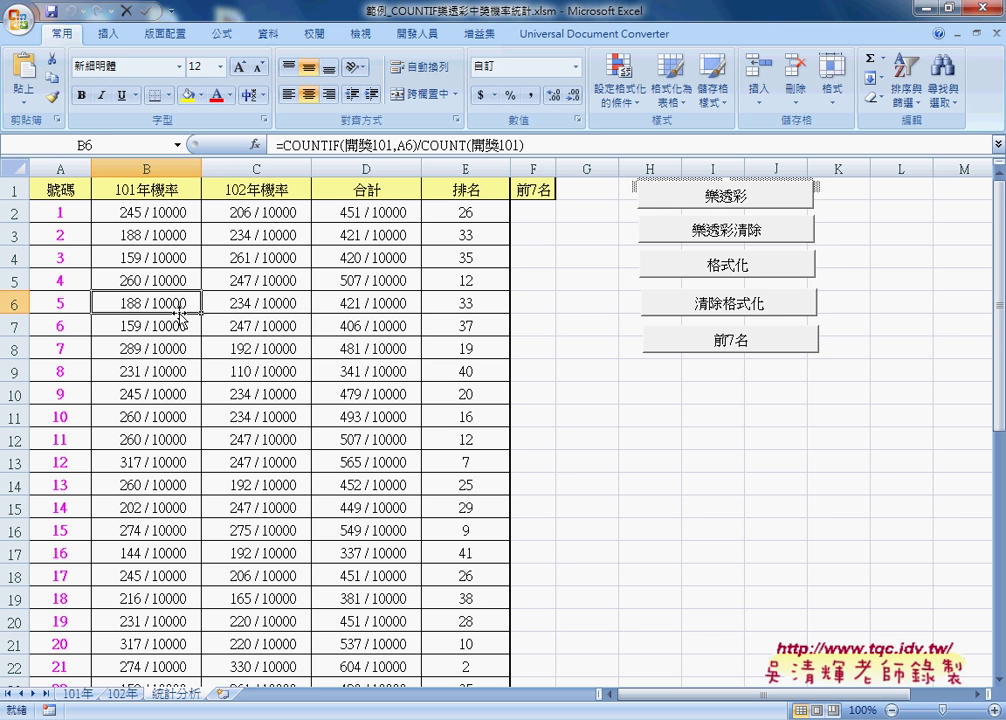
click(462, 211)
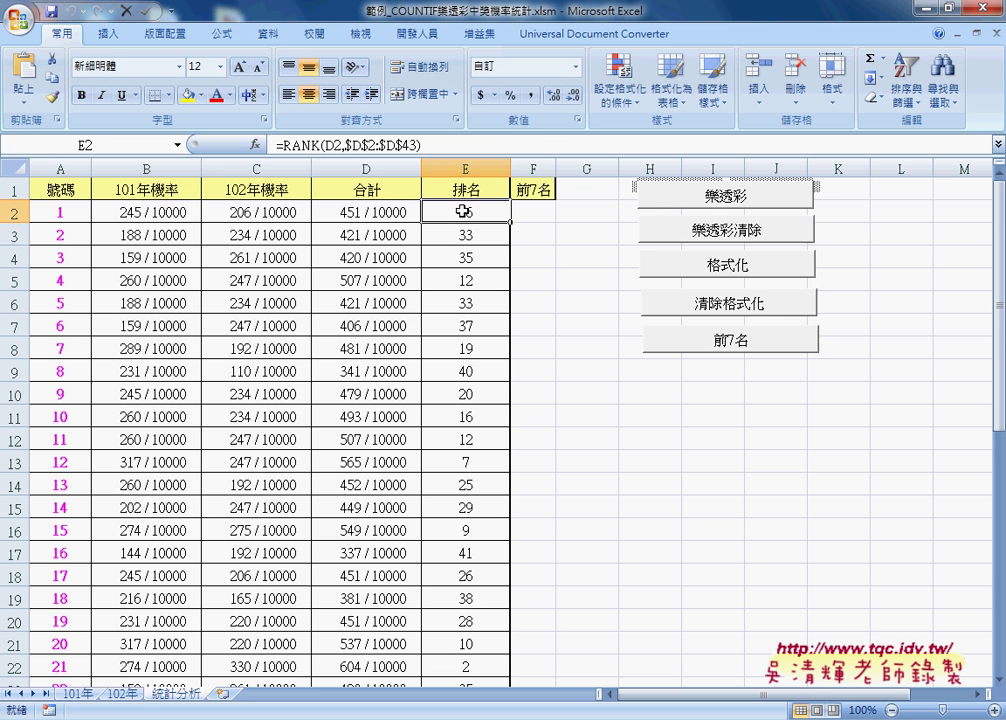
mouse_move(462, 211)
mouse_down()
mouse_move(455, 700)
mouse_move(466, 645)
mouse_up()
scroll(466, 645, up, 2)
scroll(468, 645, up, 5)
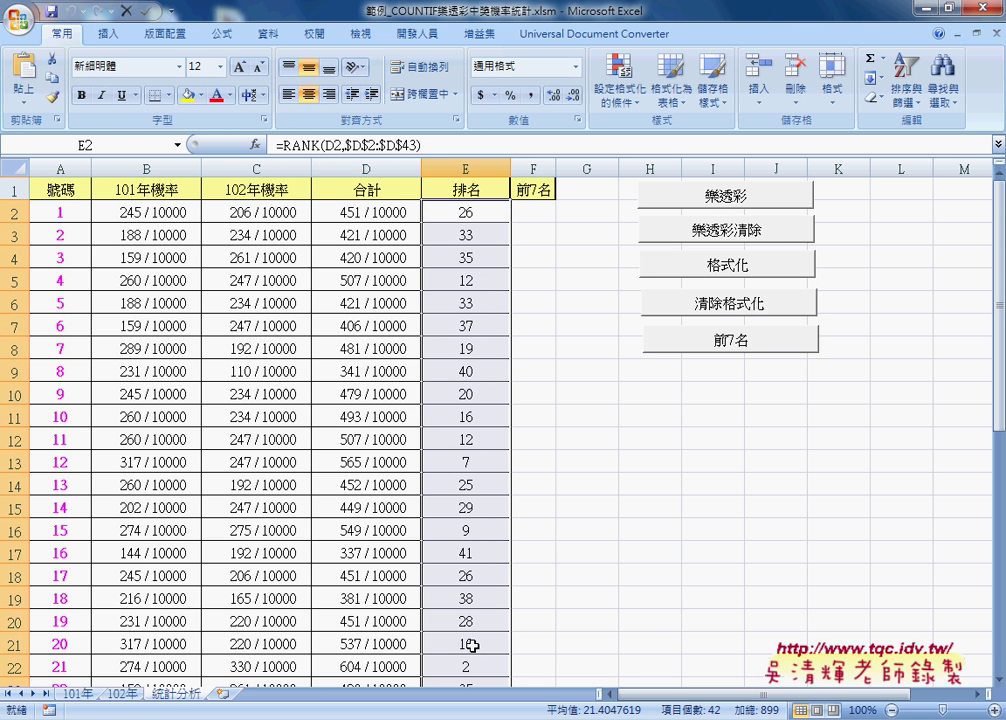
click(619, 88)
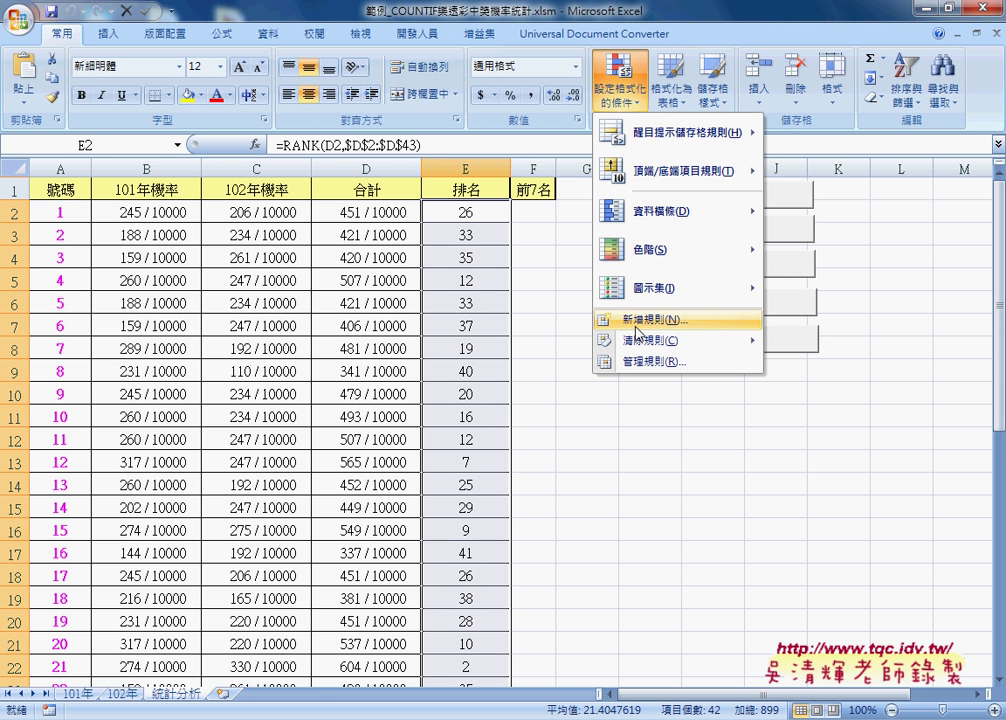
key(Escape)
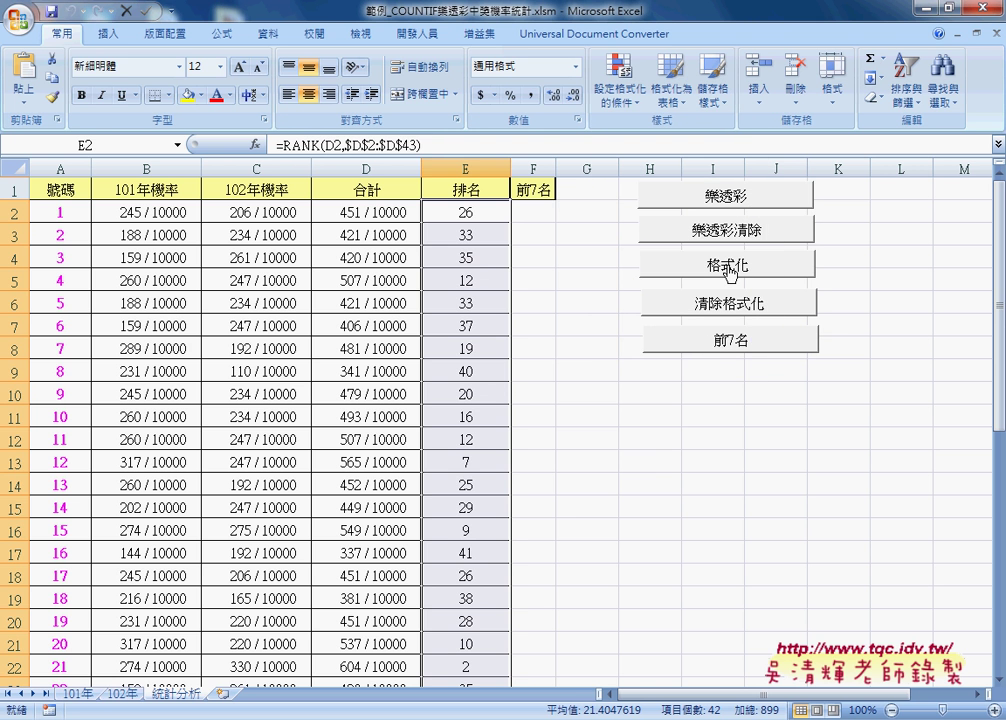
click(730, 272)
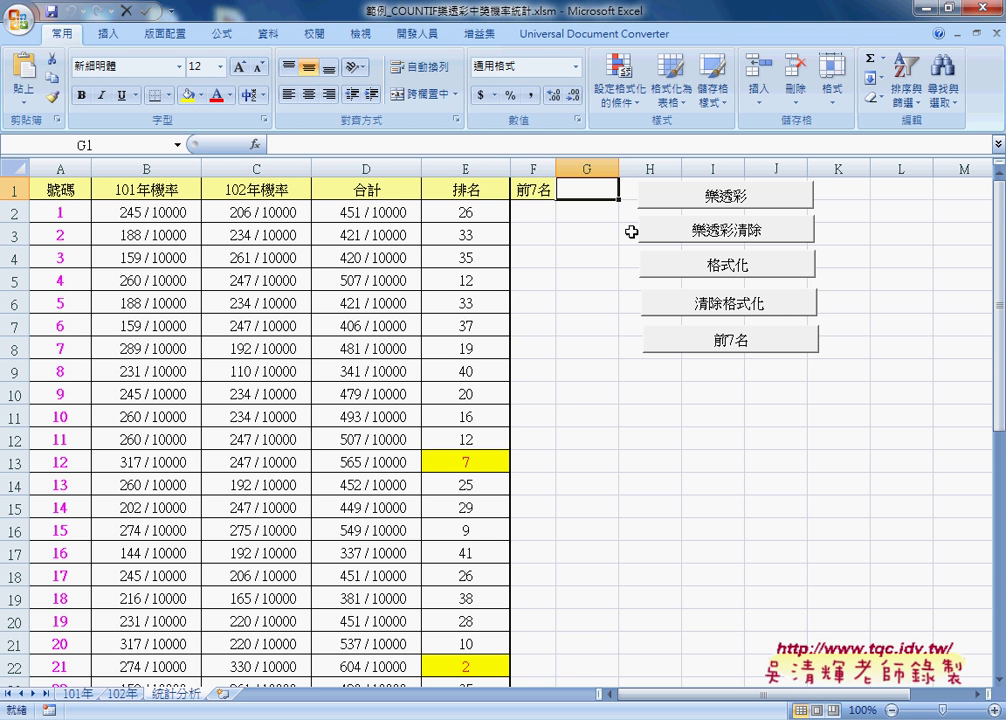
Run the 清除格式化 macro from the 開發人員 tab to clear the rank highlighting.
click(418, 36)
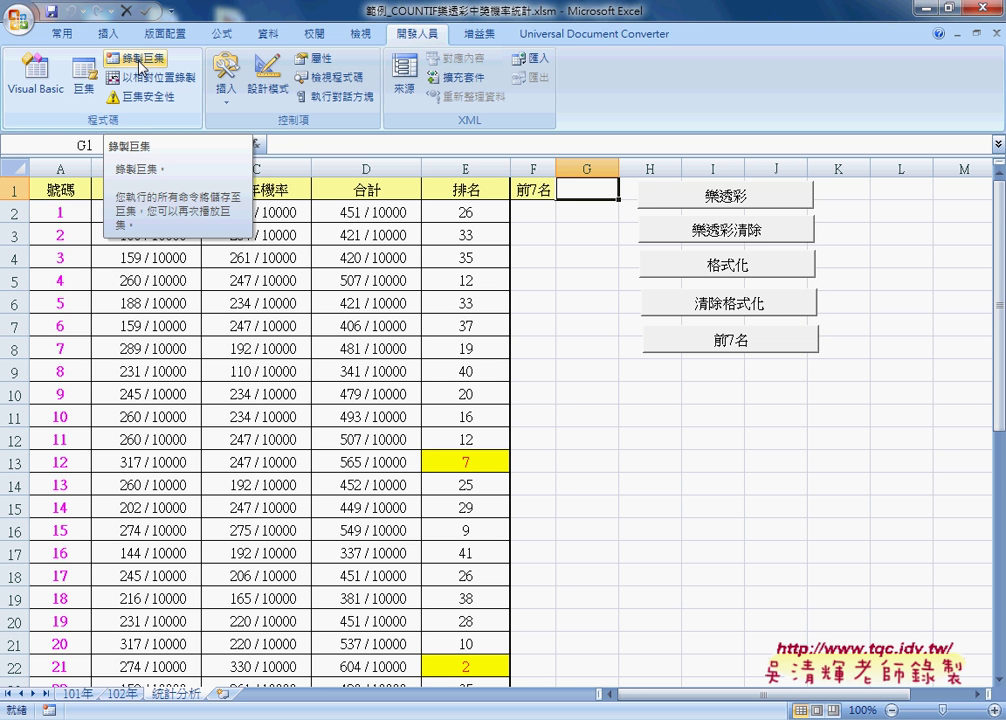
click(736, 312)
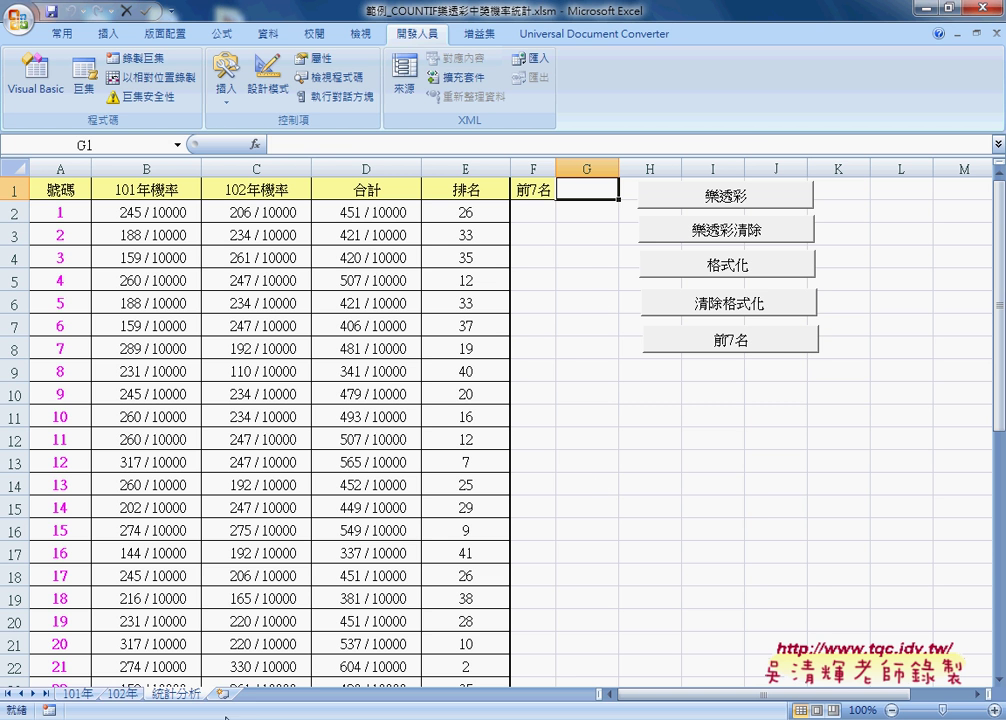
Scroll the answer document down to the VBA listing and zoom it to 110%.
click(213, 680)
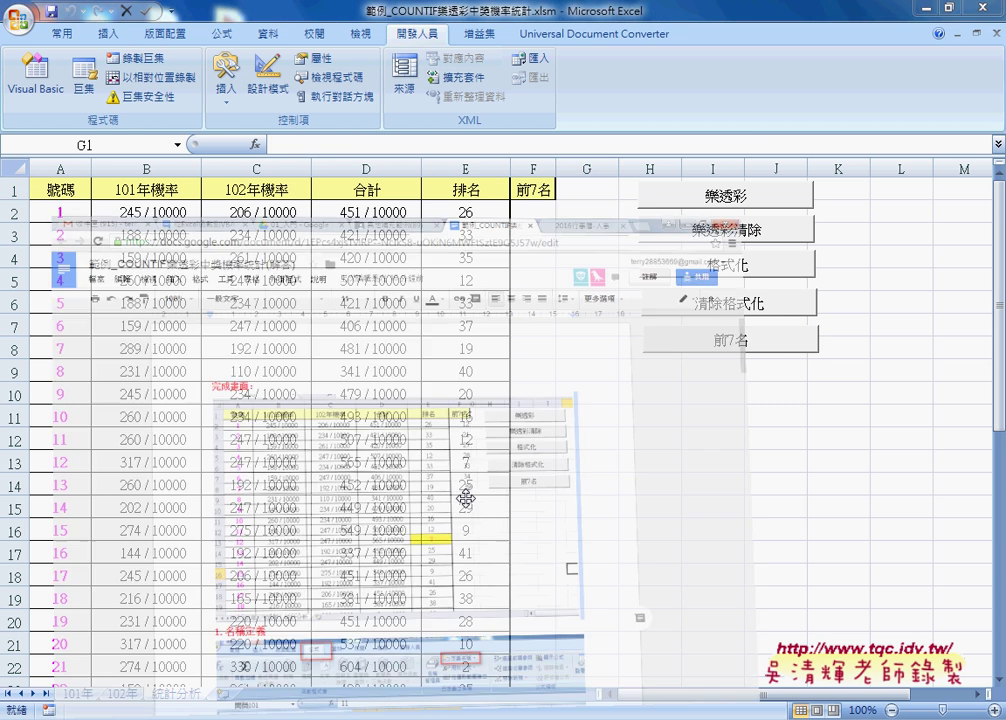
scroll(463, 497, down, 5)
scroll(463, 497, down, 5)
scroll(463, 495, down, 5)
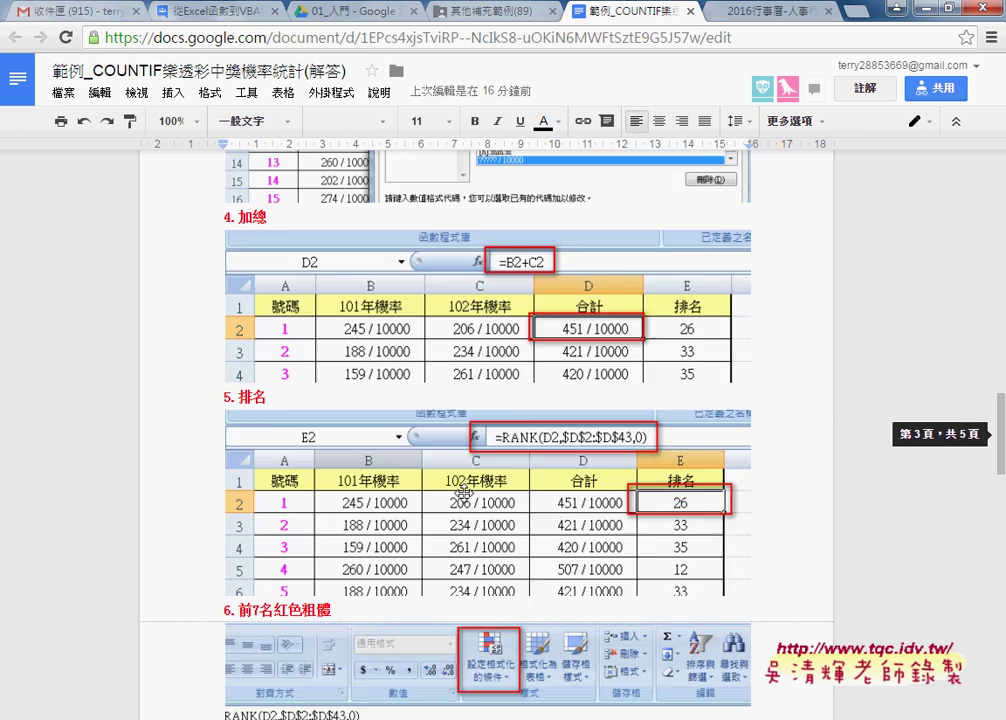
scroll(463, 492, down, 5)
scroll(463, 492, down, 5)
scroll(464, 493, down, 2)
scroll(464, 493, down, 1)
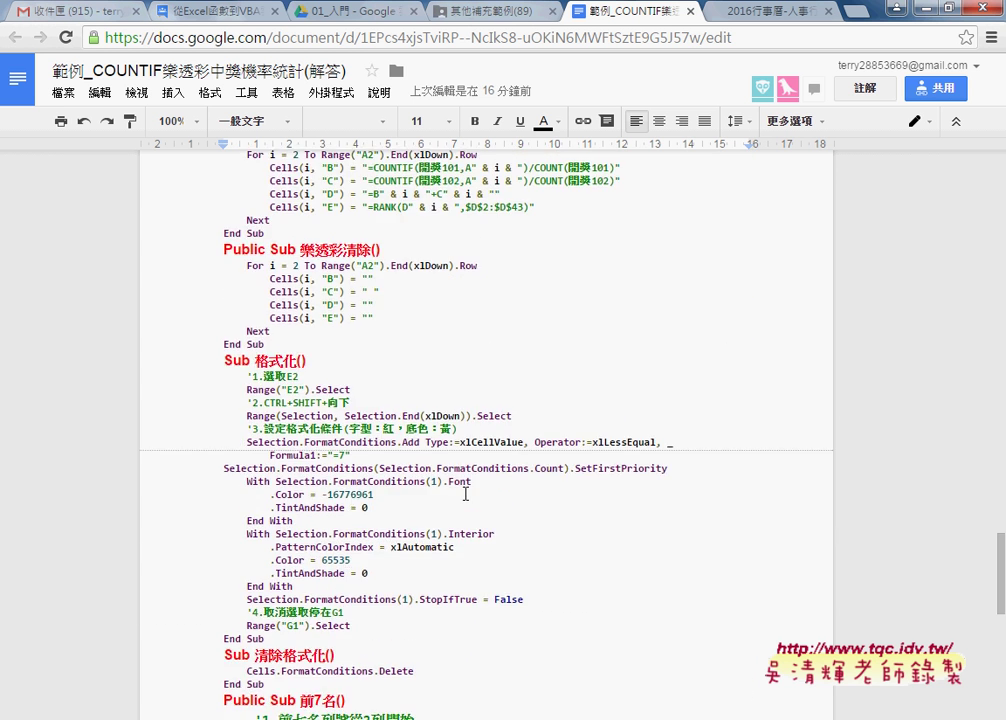
scroll(465, 494, down, 2)
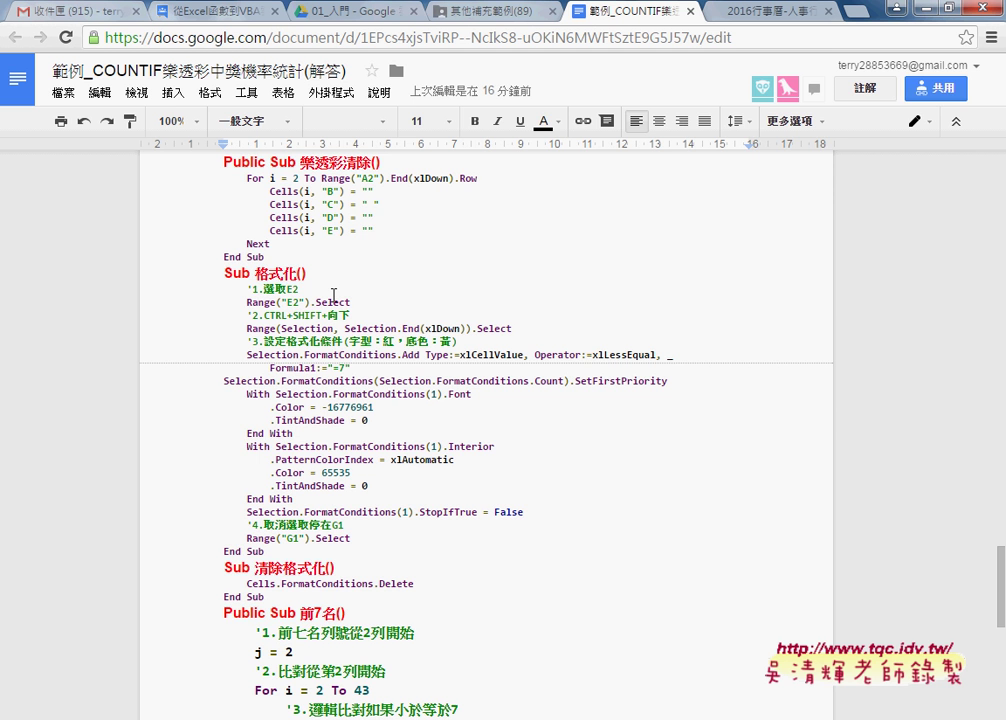
key(ctrl+plus)
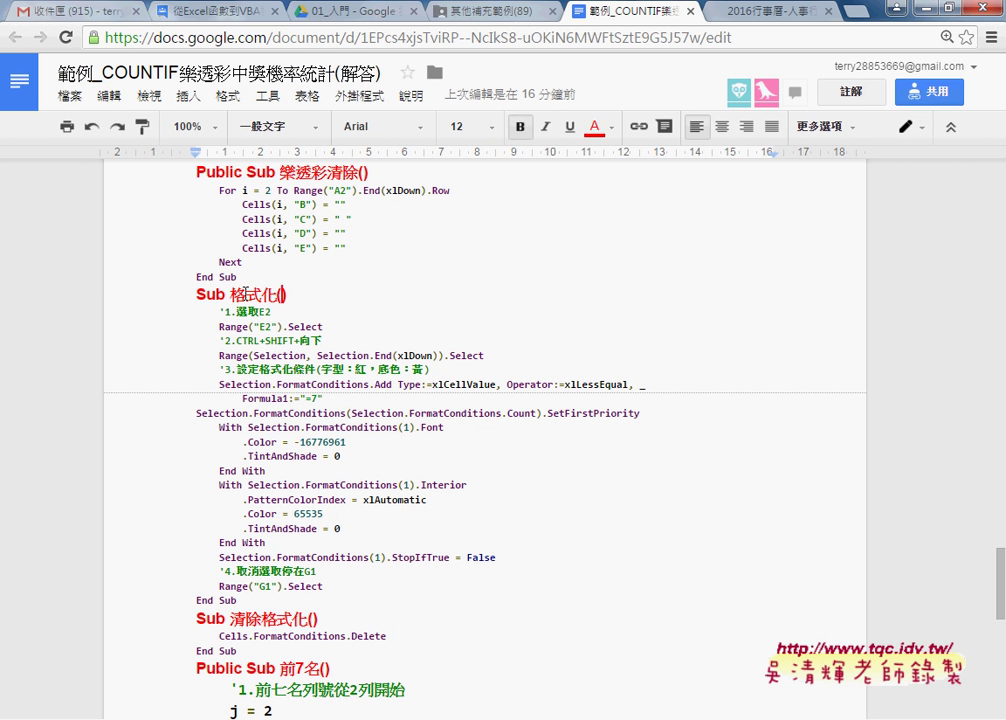
Review the 格式化 macro's red-font, yellow-fill rule code and select the name 格式化.
click(348, 313)
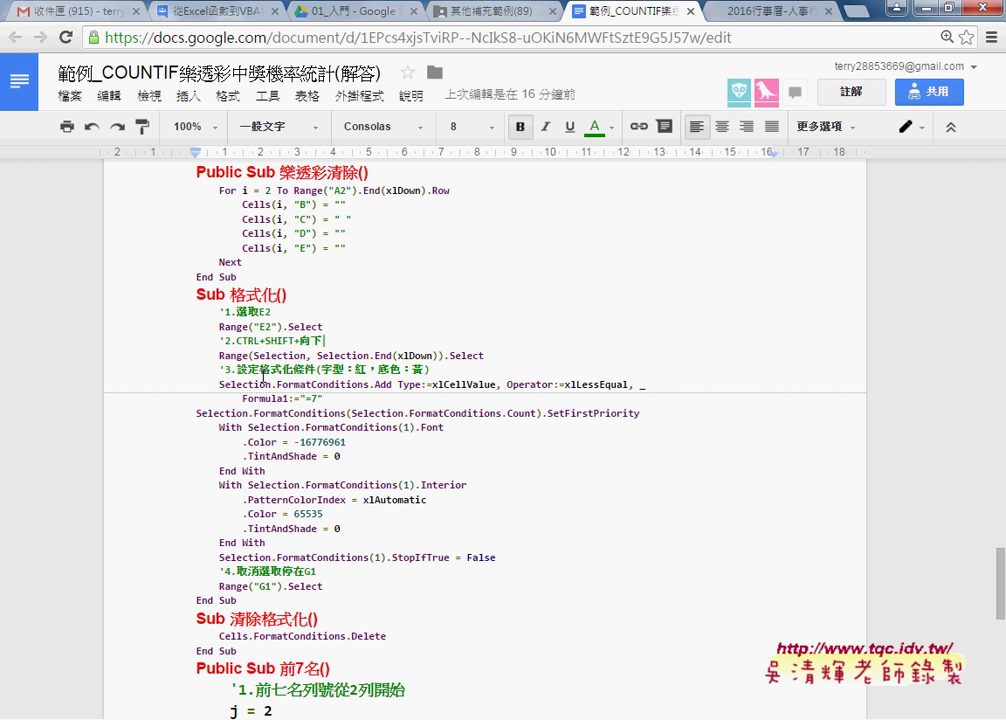
drag(229, 369, 430, 372)
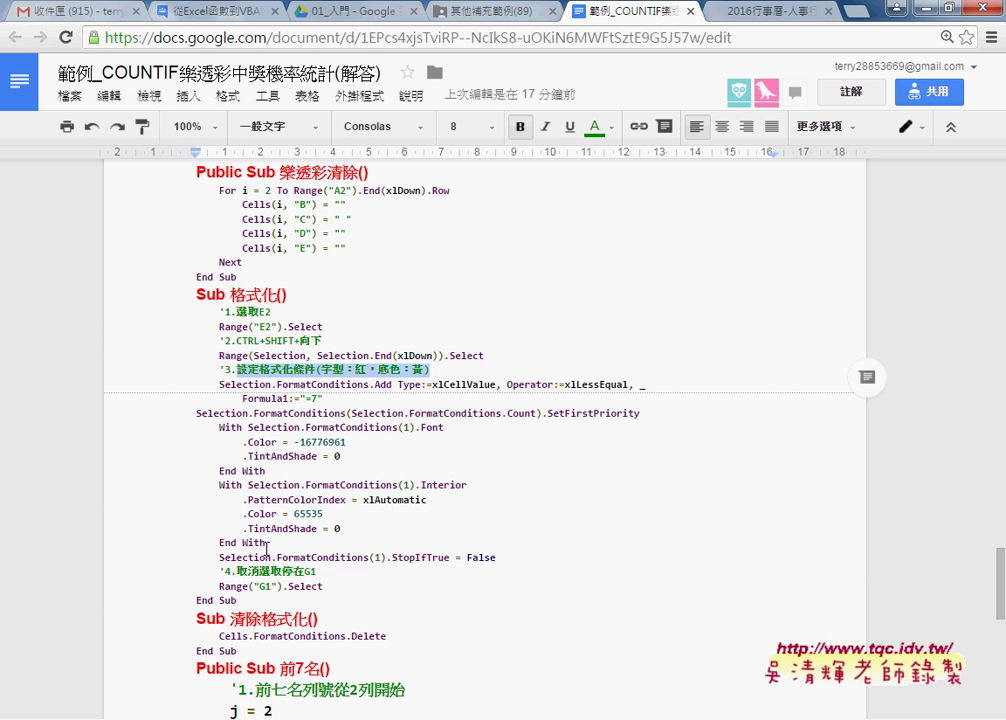
drag(521, 557, 168, 385)
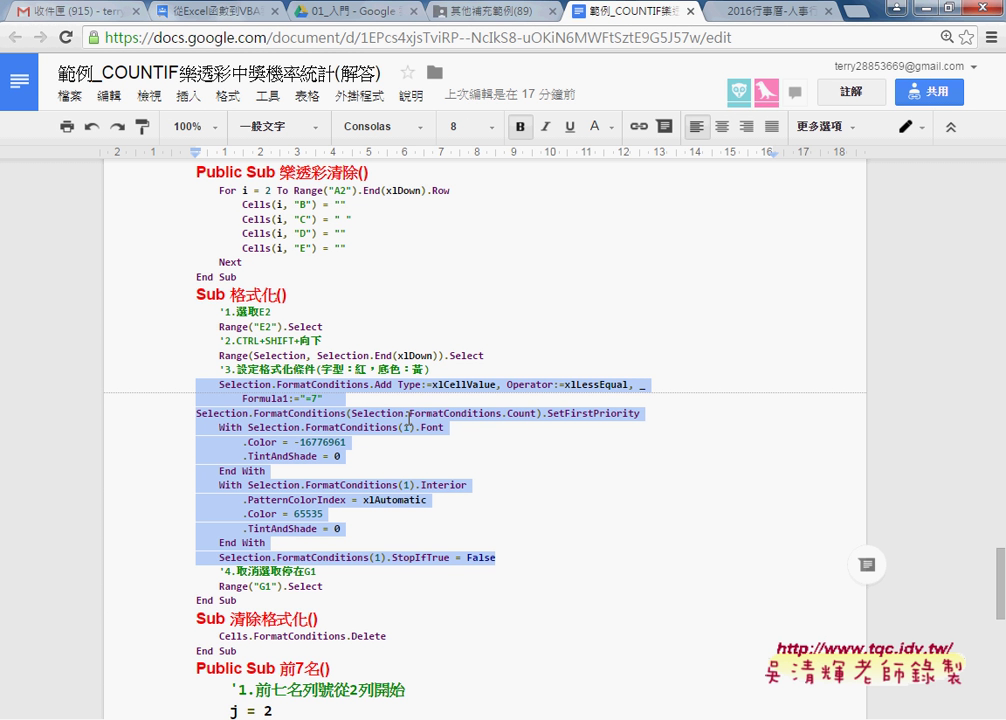
click(284, 571)
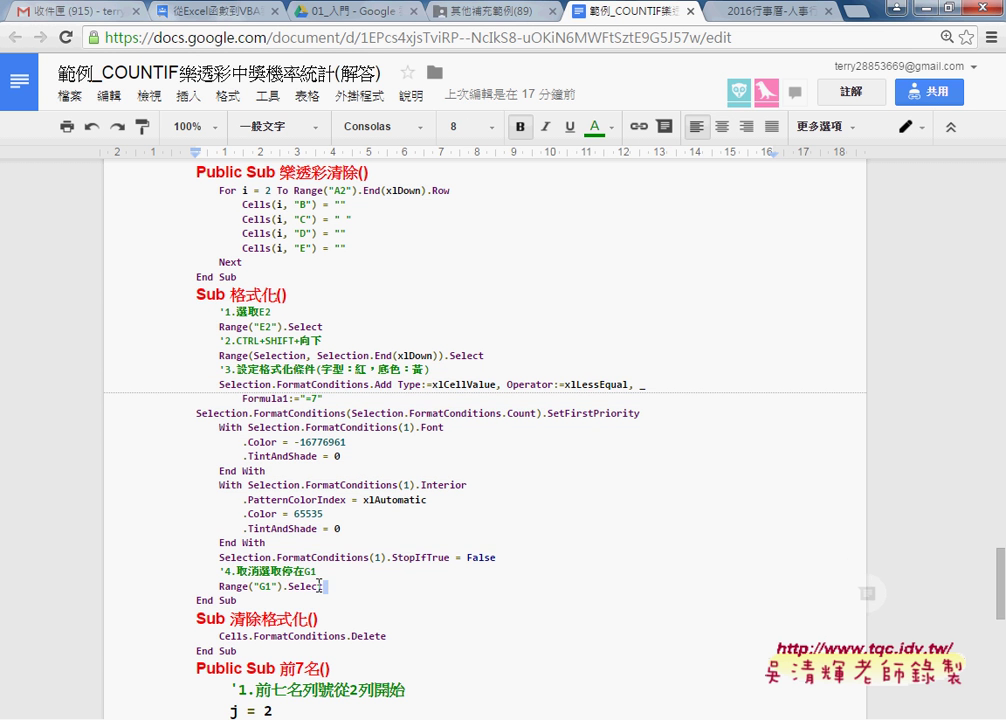
mouse_move(323, 586)
mouse_down()
mouse_move(213, 586)
mouse_move(160, 299)
mouse_up()
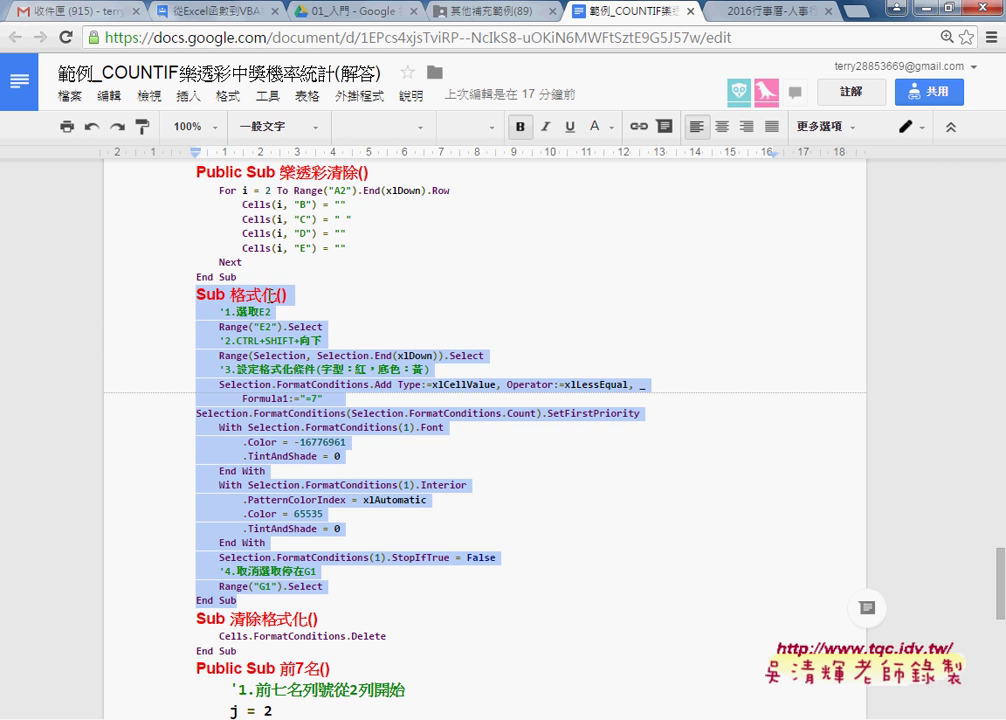
drag(230, 295, 278, 295)
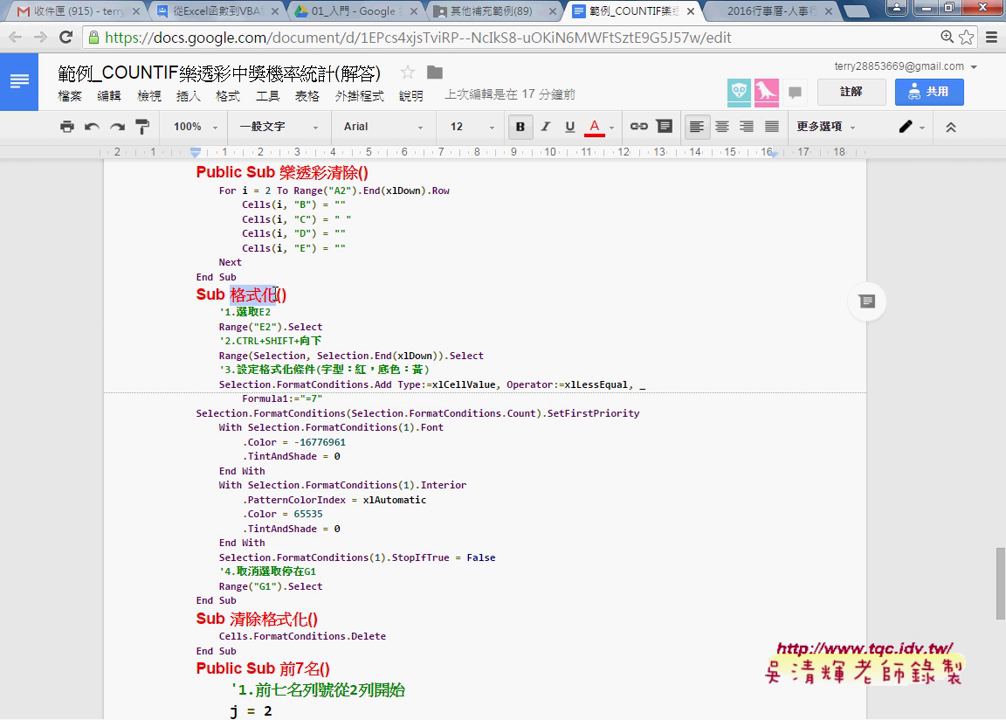
Bring the .xlsx lottery workbook to the front and deselect column F.
key(alt+Tab)
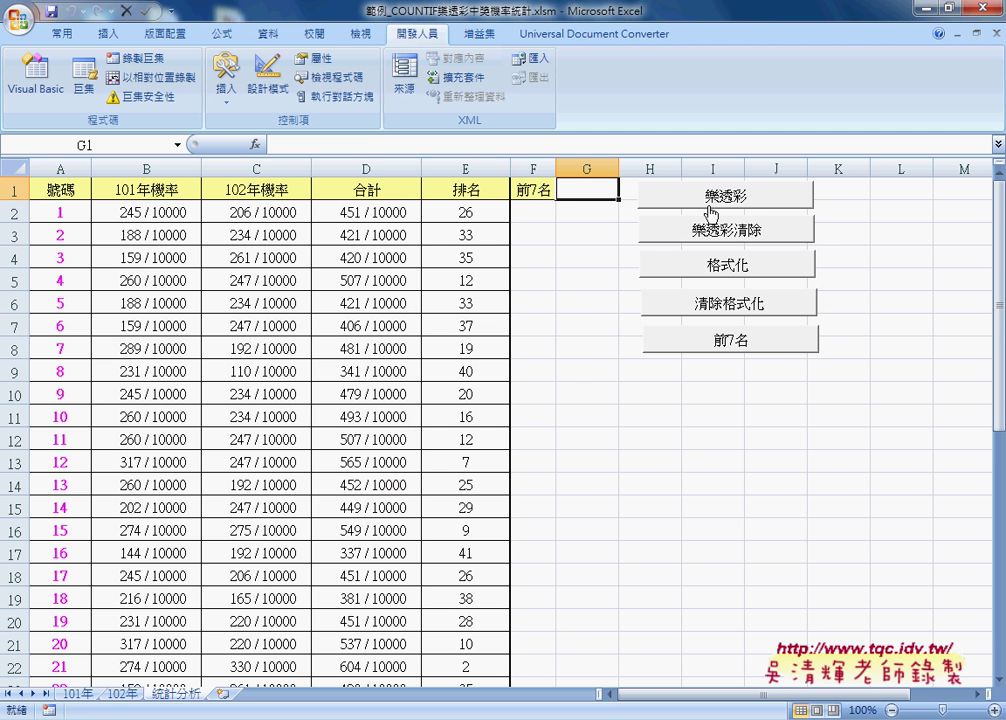
click(358, 709)
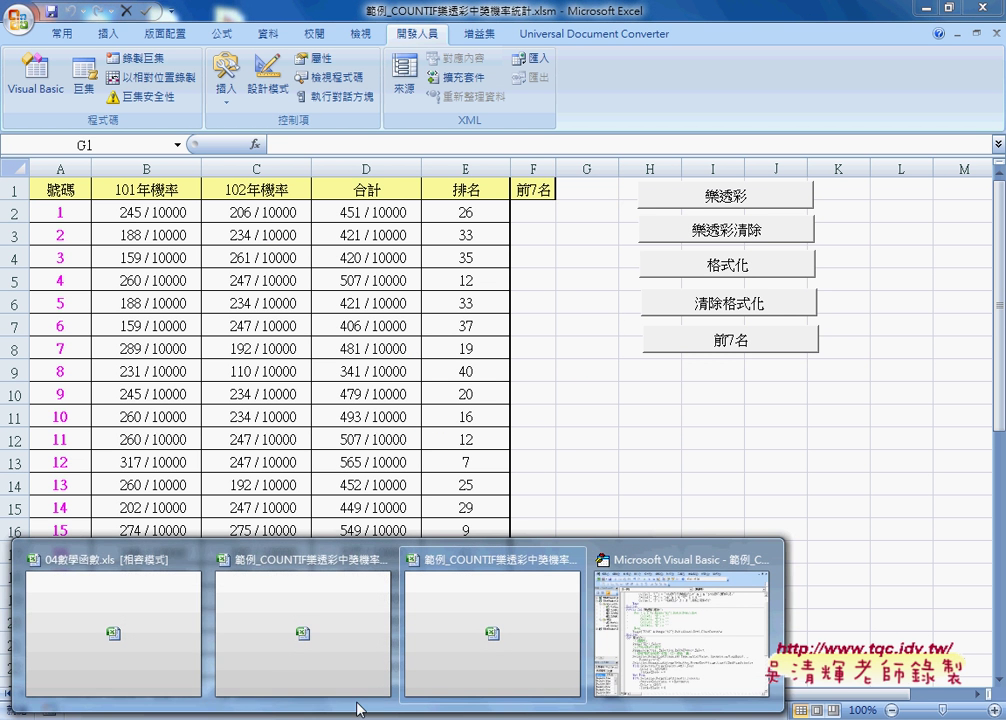
click(330, 647)
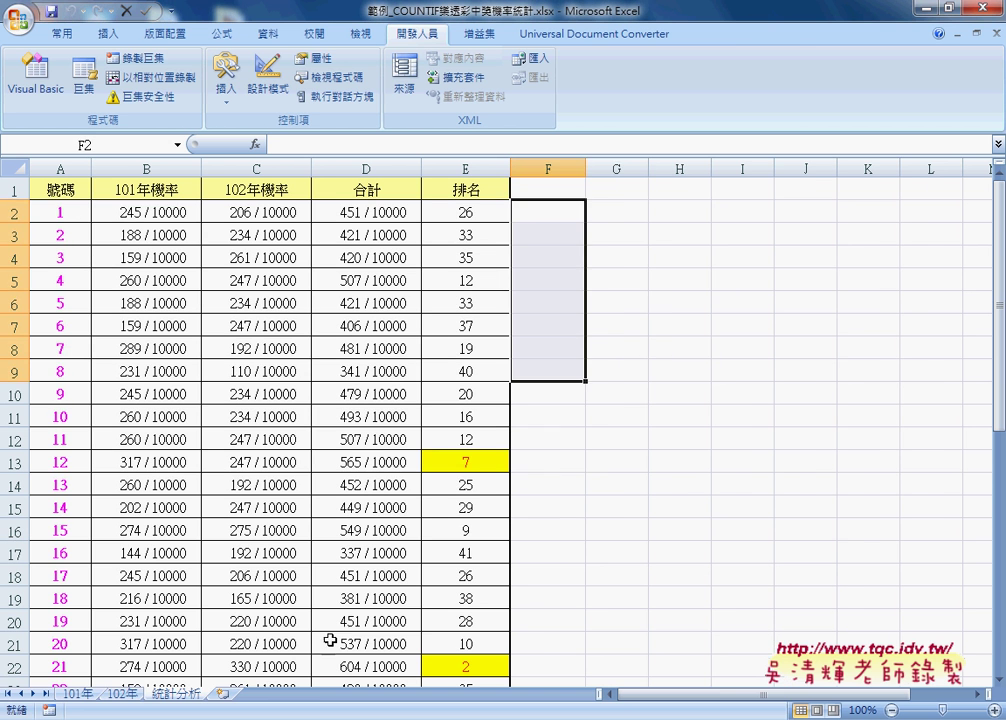
click(608, 390)
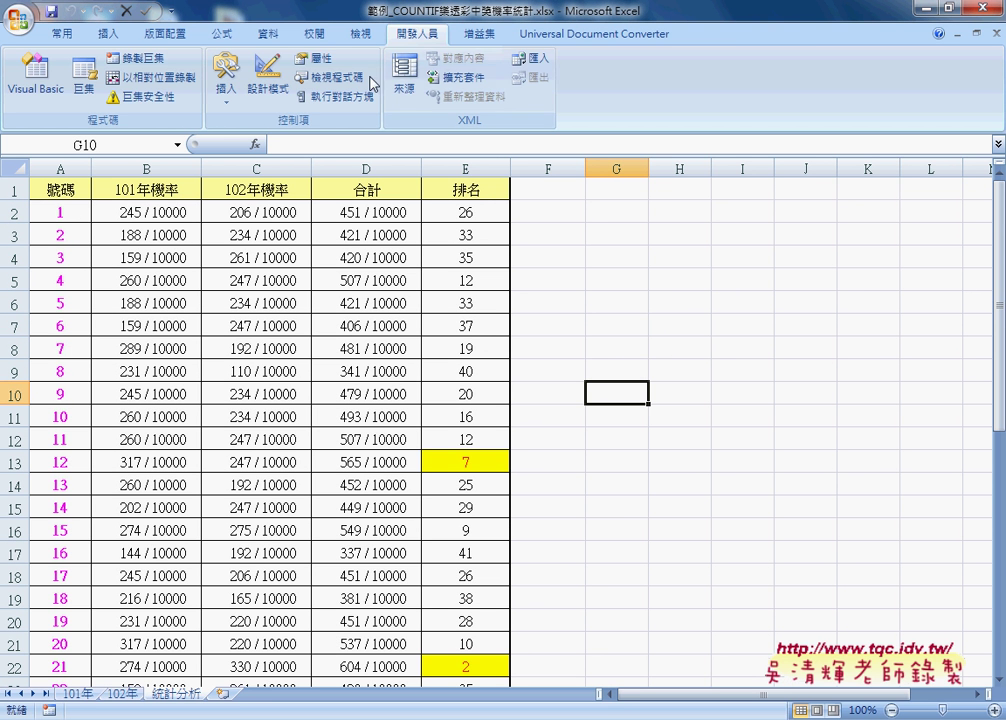
Clear the conditional formatting rules from the entire sheet.
click(60, 33)
click(619, 85)
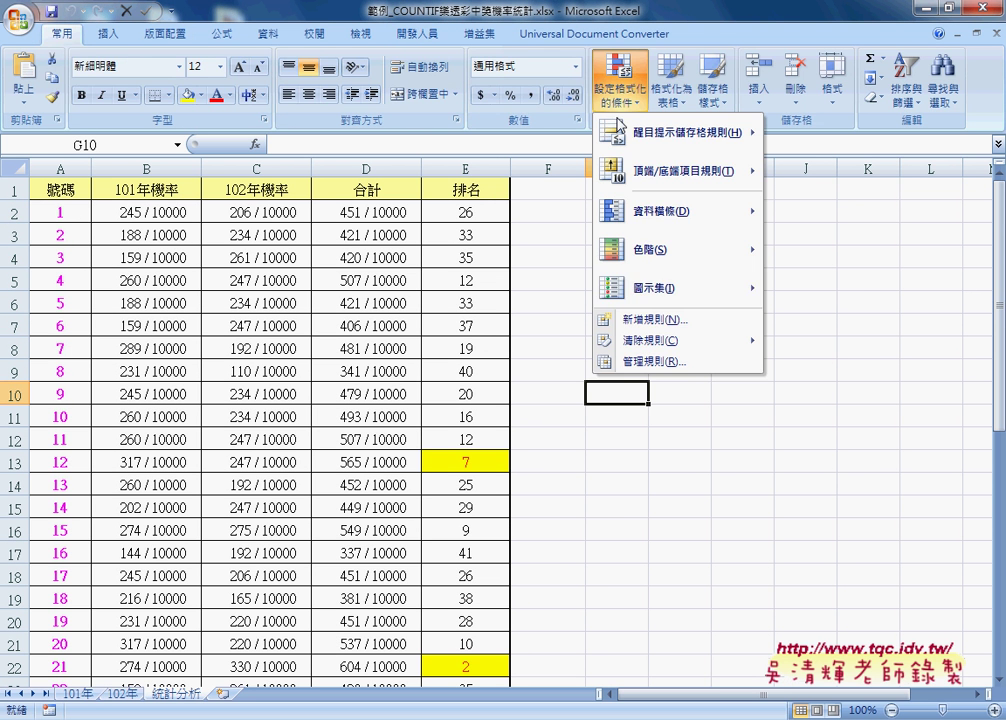
mouse_move(660, 342)
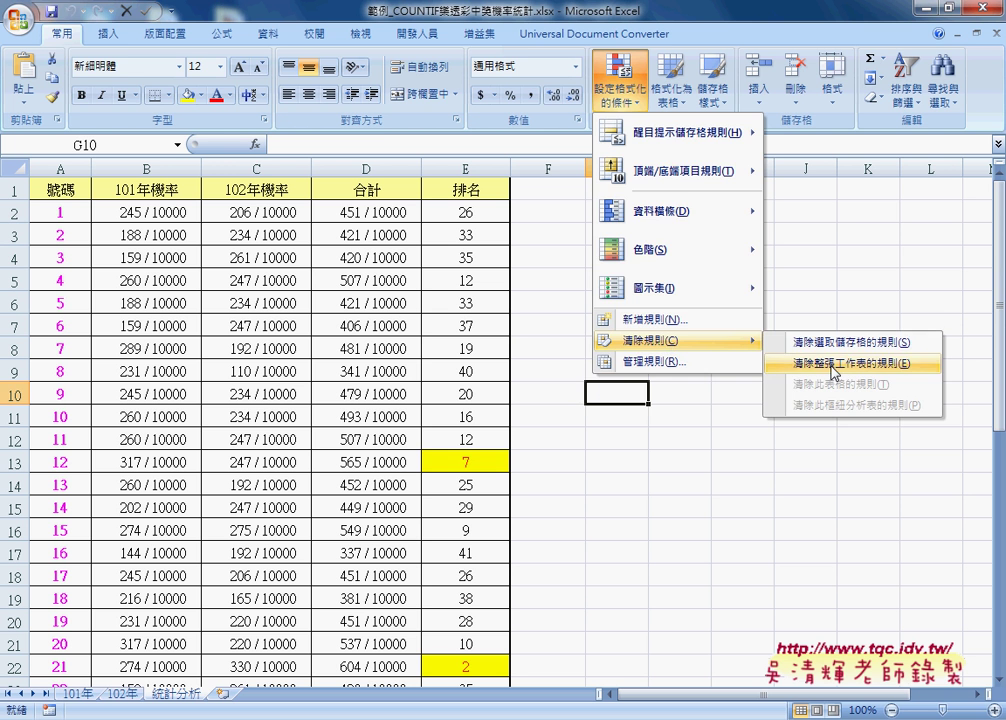
click(833, 366)
click(698, 343)
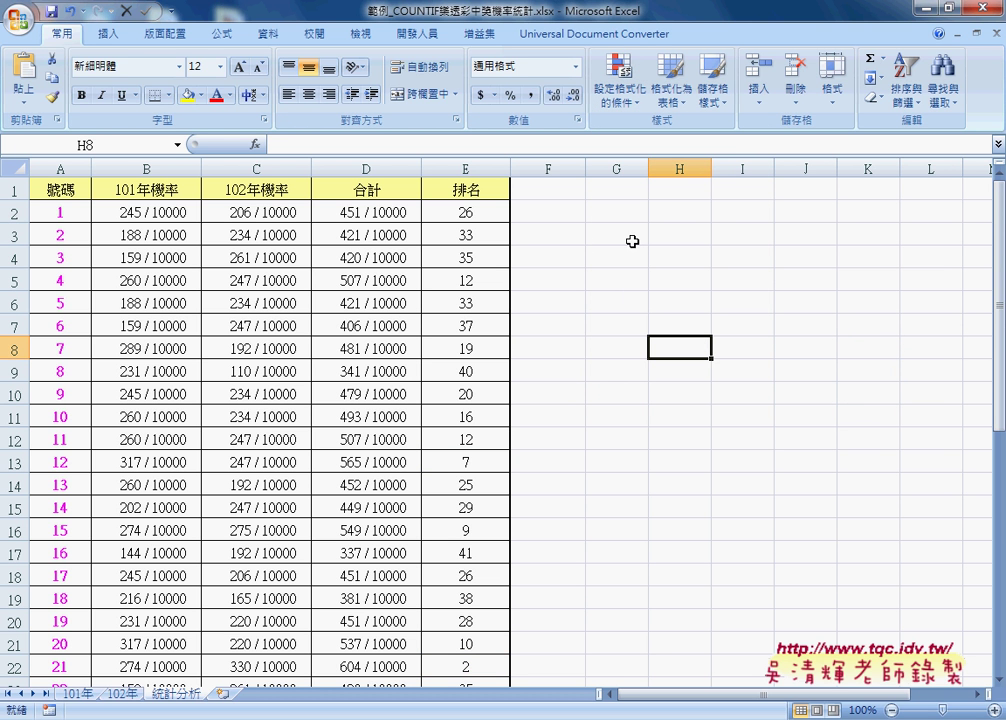
Record a new macro, pasting 格式化 as its name in the 錄製巨集 dialog.
click(417, 33)
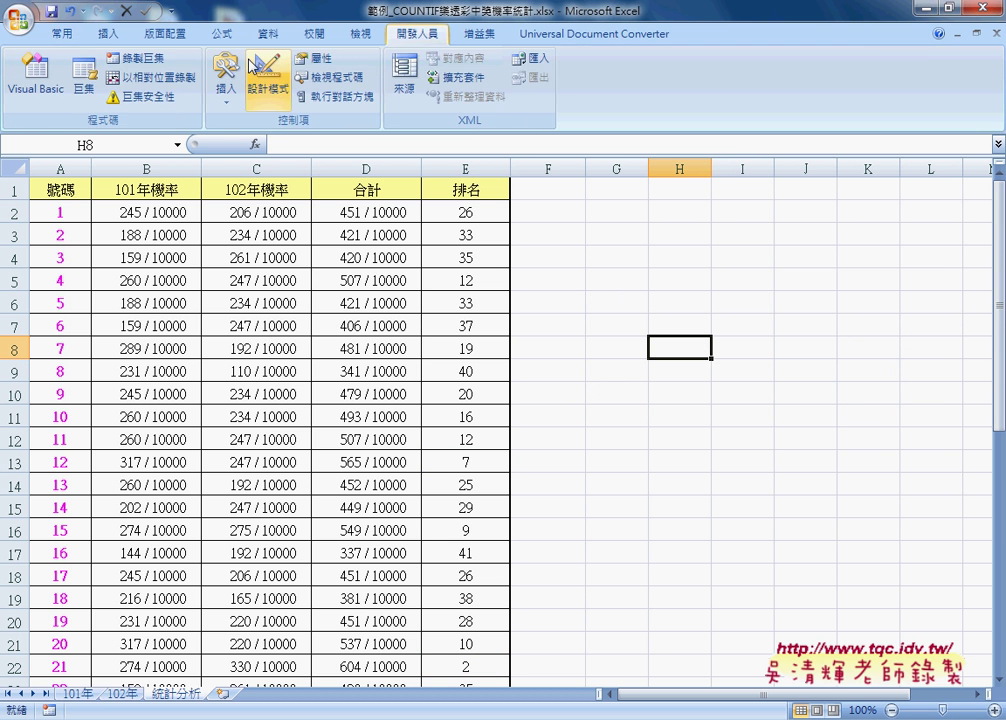
click(140, 62)
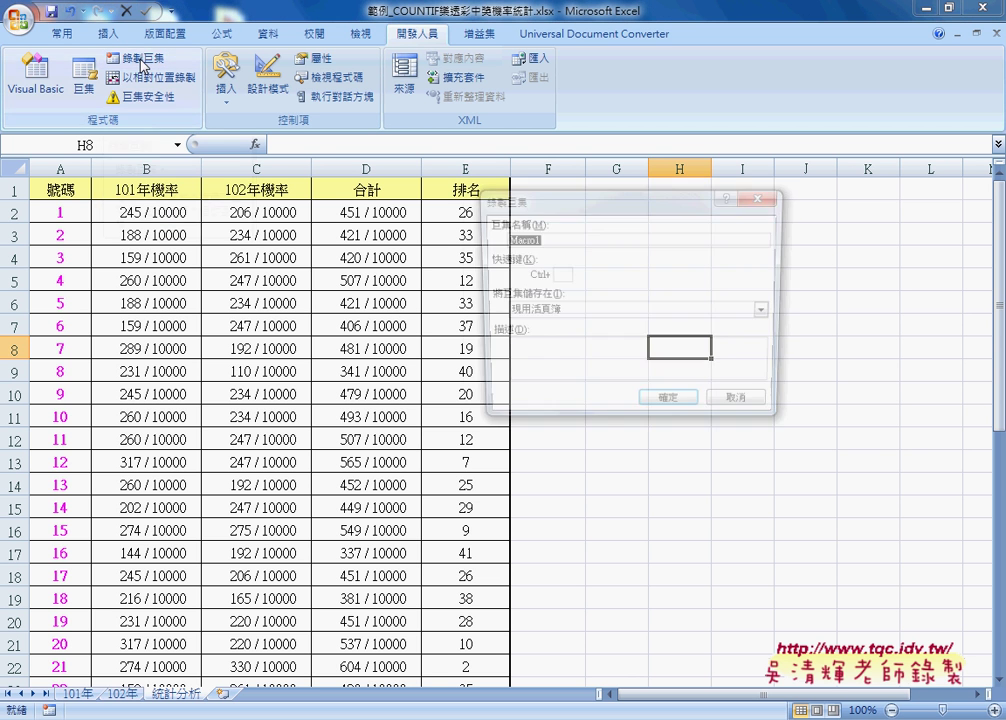
right_click(533, 239)
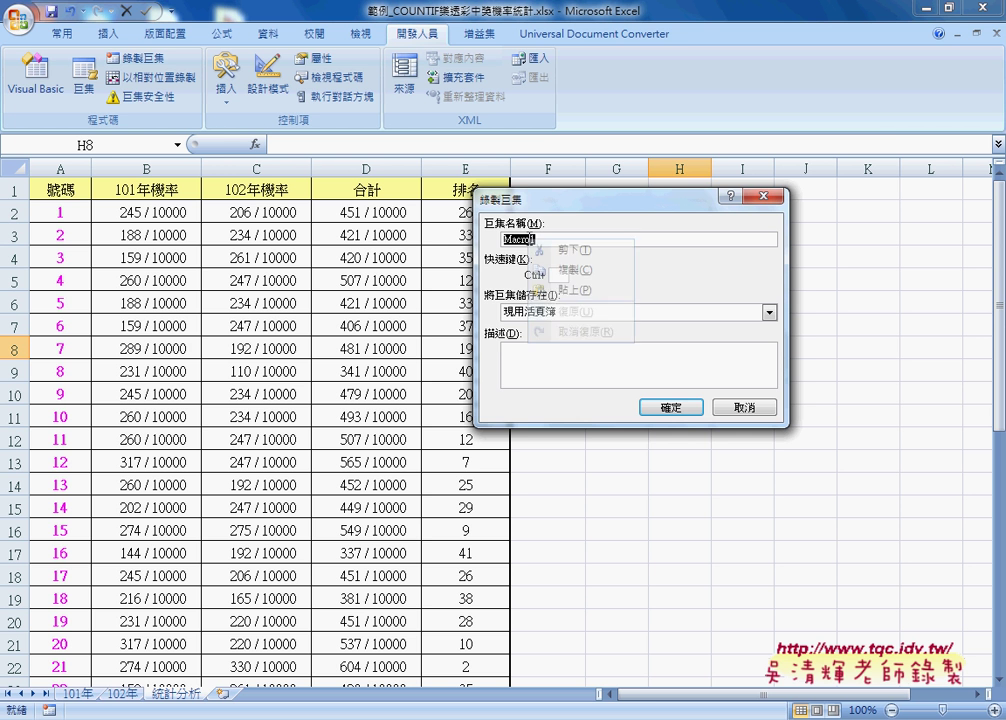
click(577, 292)
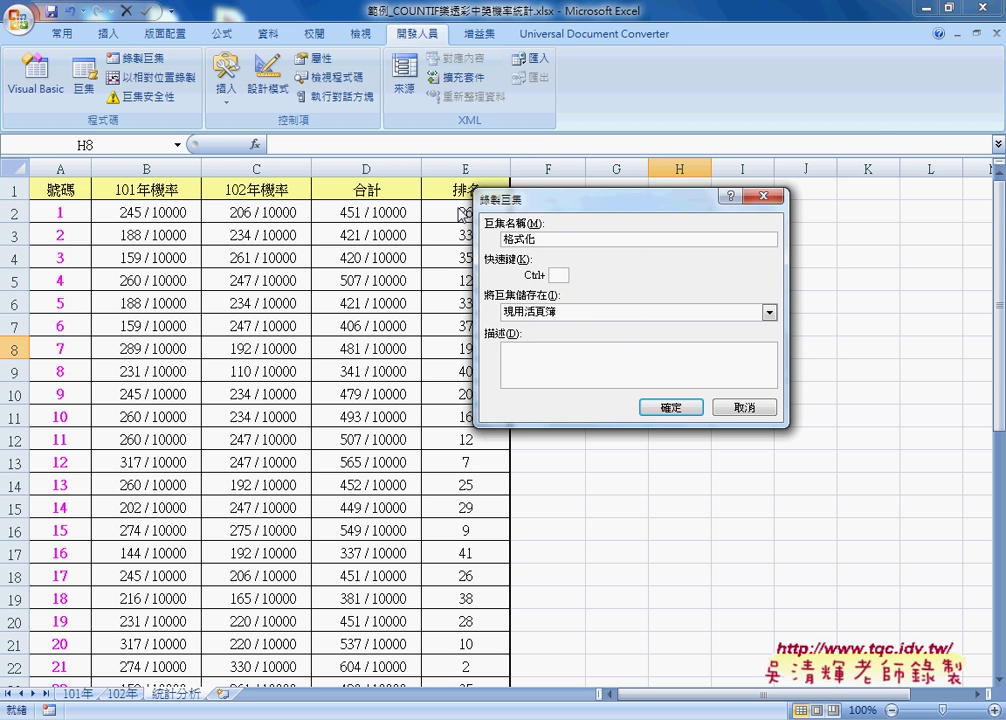
drag(573, 205, 675, 147)
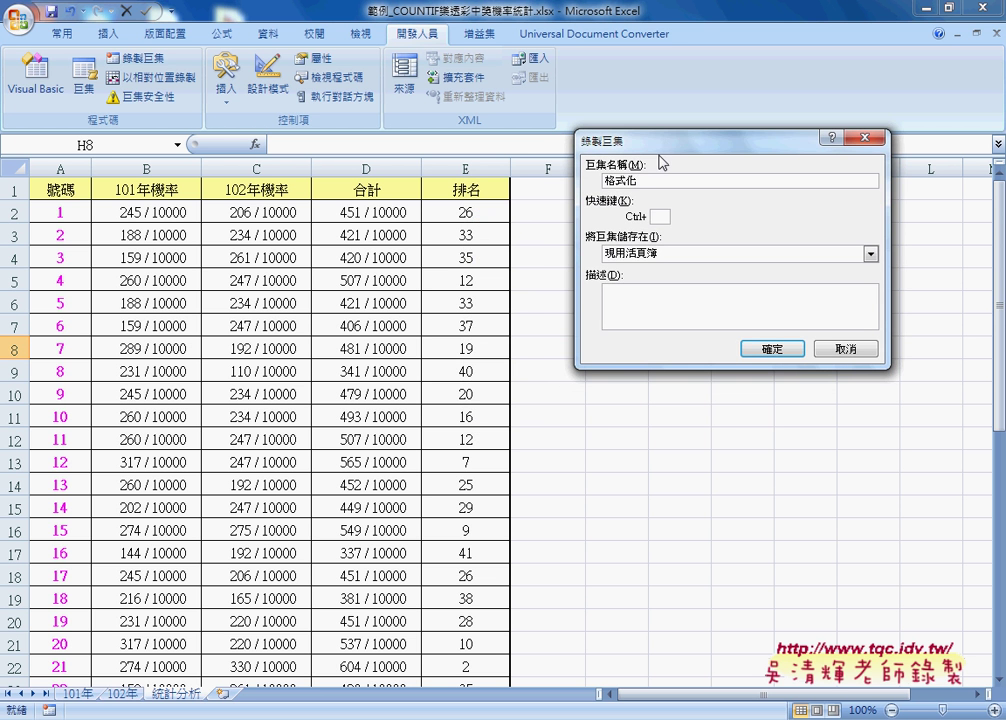
click(772, 349)
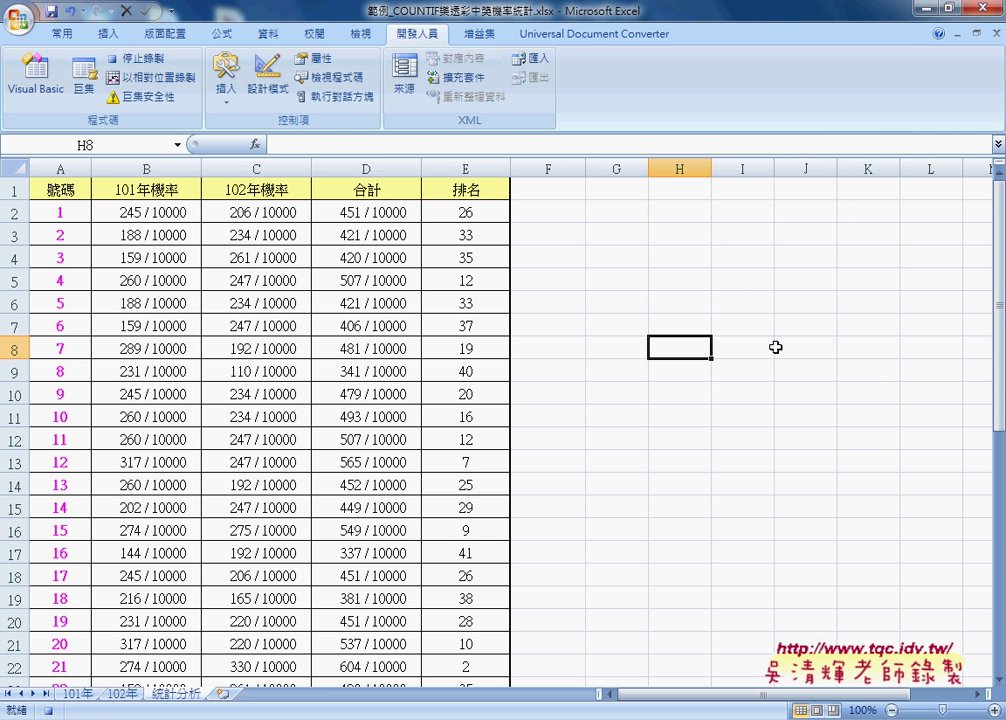
Select E2:E43 and create a new rule for cell values less than or equal to 7.
click(472, 210)
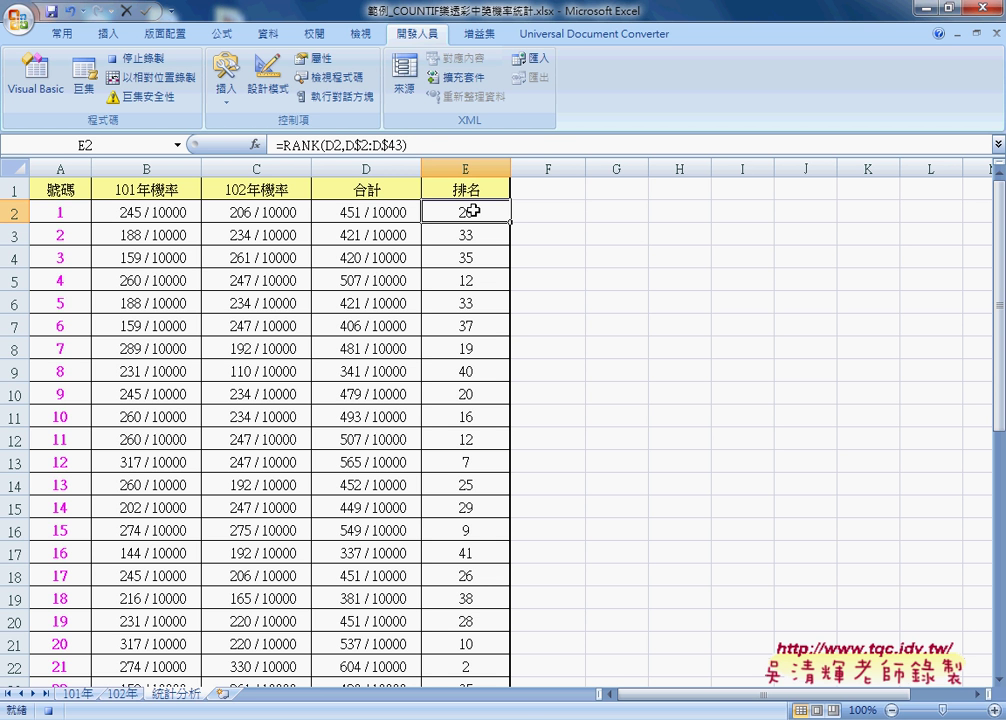
key(ctrl+shift+Down)
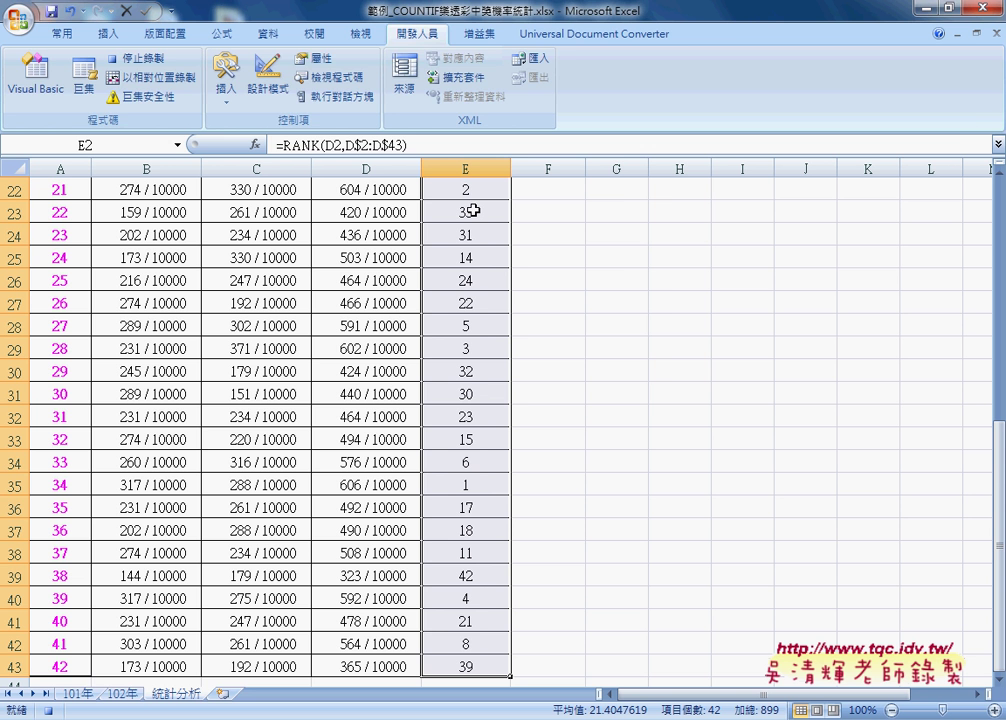
click(62, 32)
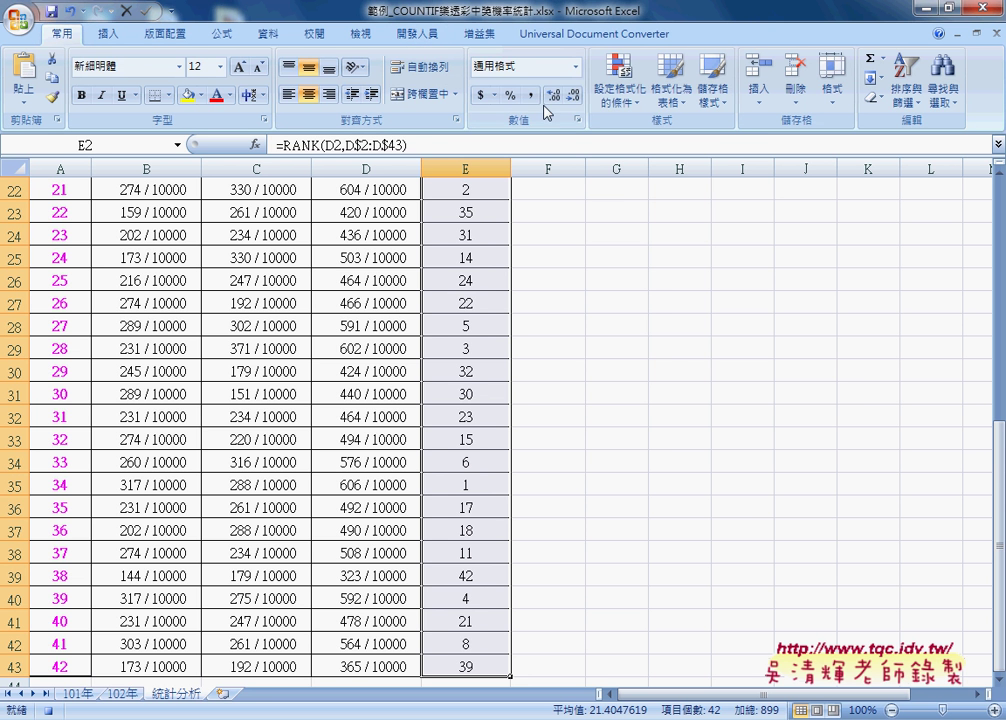
click(611, 95)
click(680, 322)
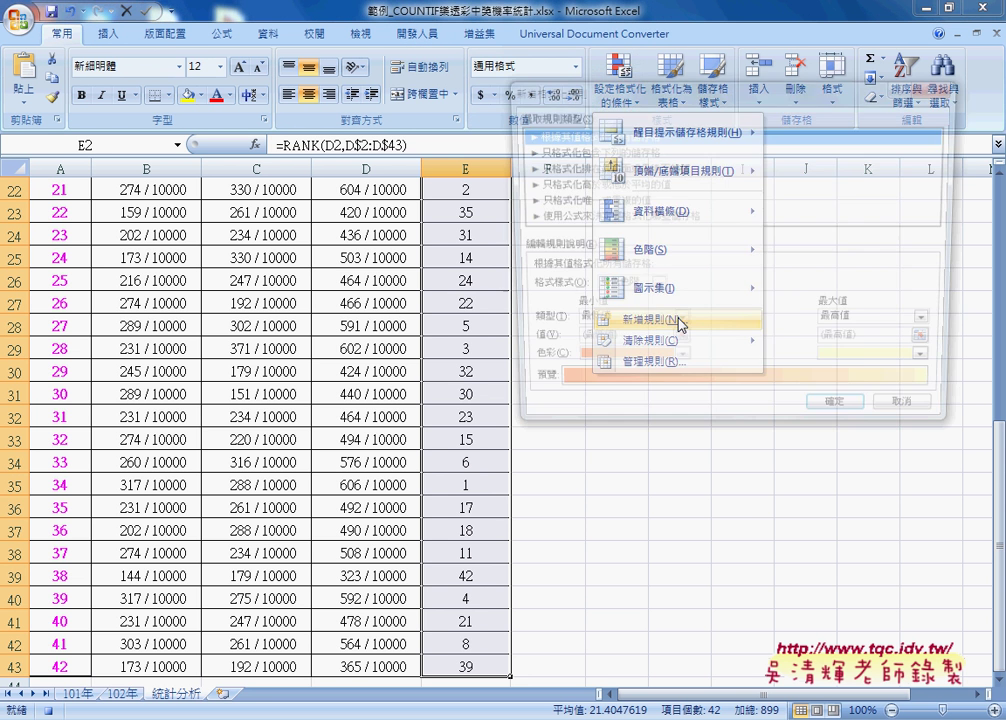
click(565, 150)
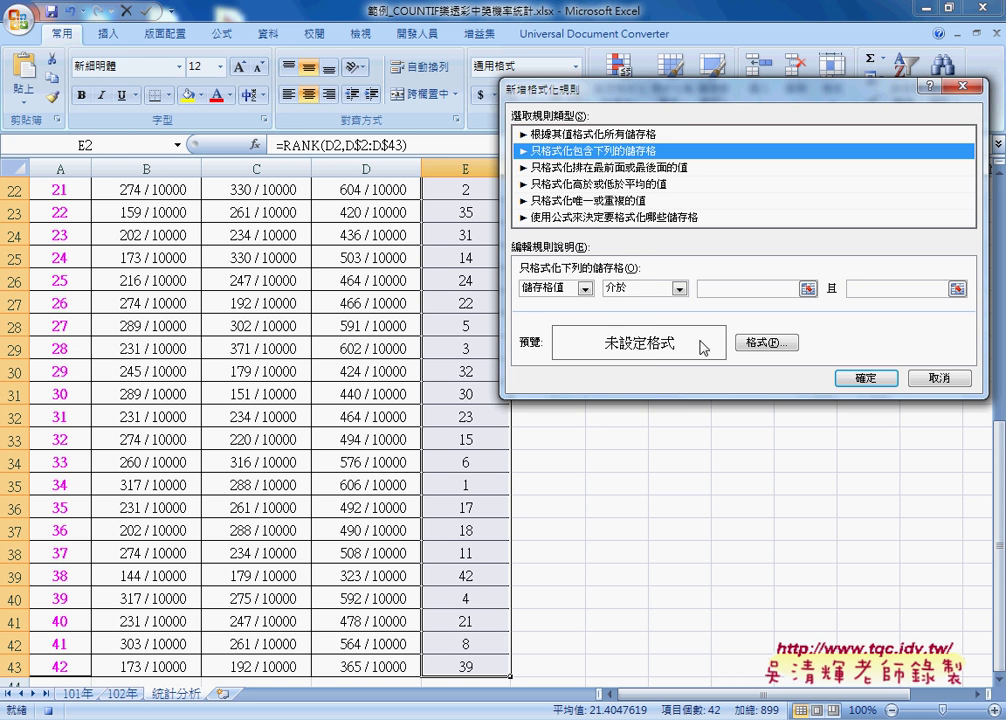
click(679, 288)
click(655, 399)
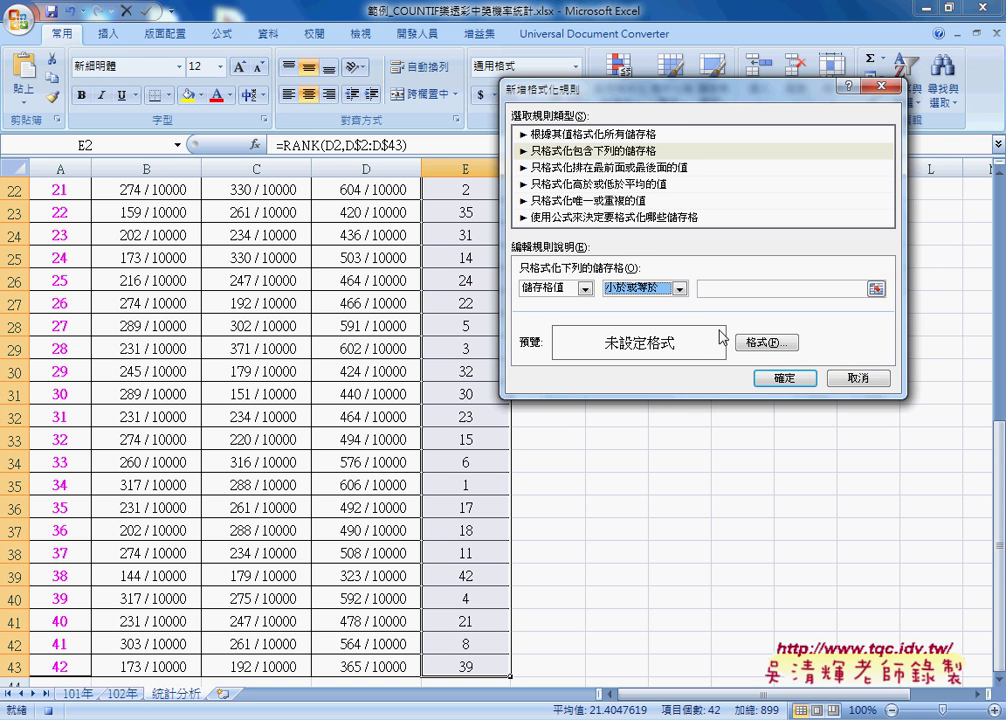
click(733, 290)
text(7)
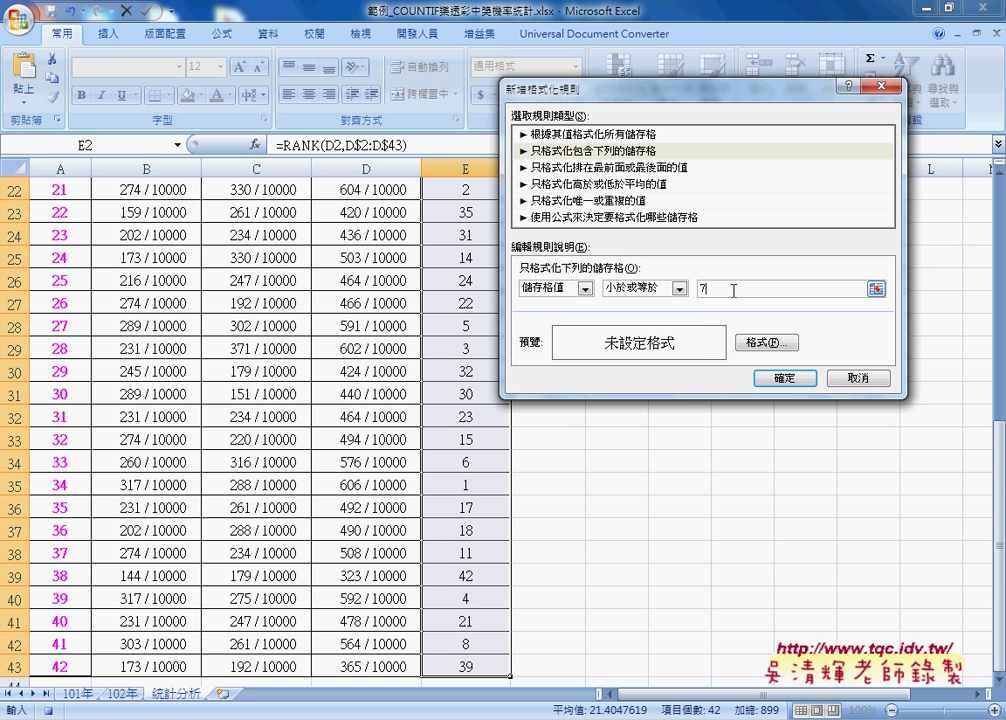
Give the rule a yellow fill and red font, and apply it.
click(766, 342)
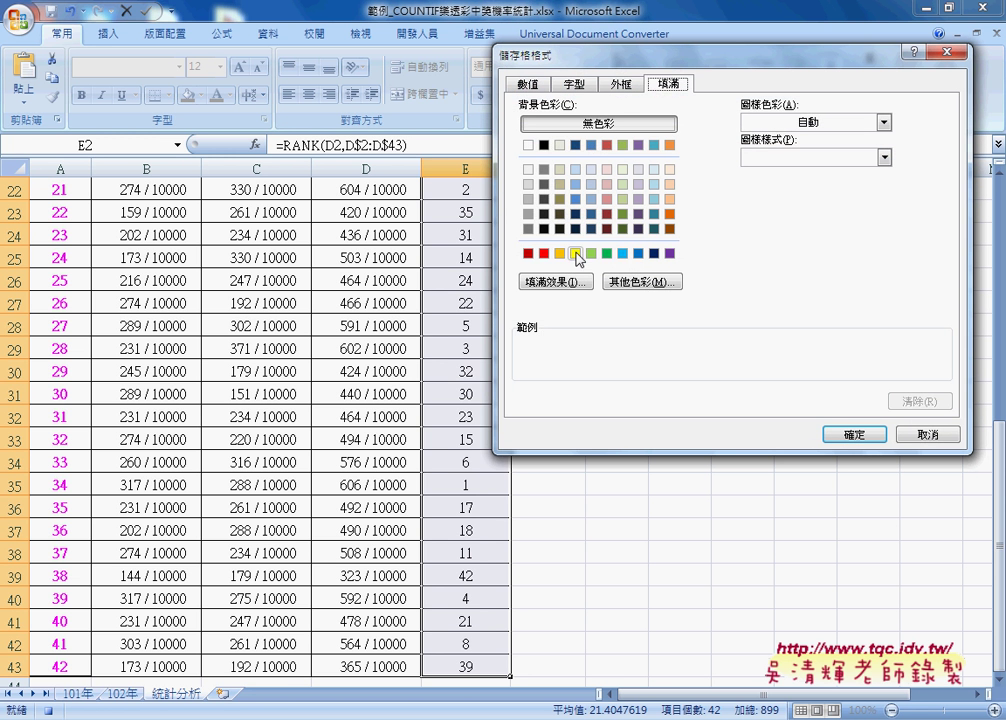
click(575, 254)
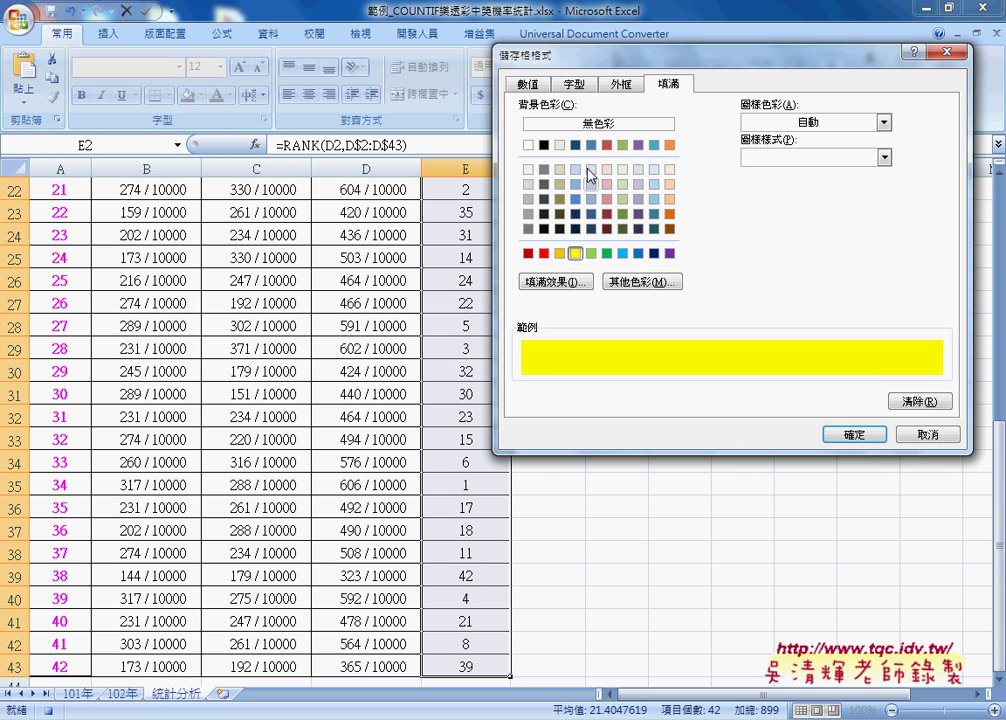
click(574, 84)
click(843, 219)
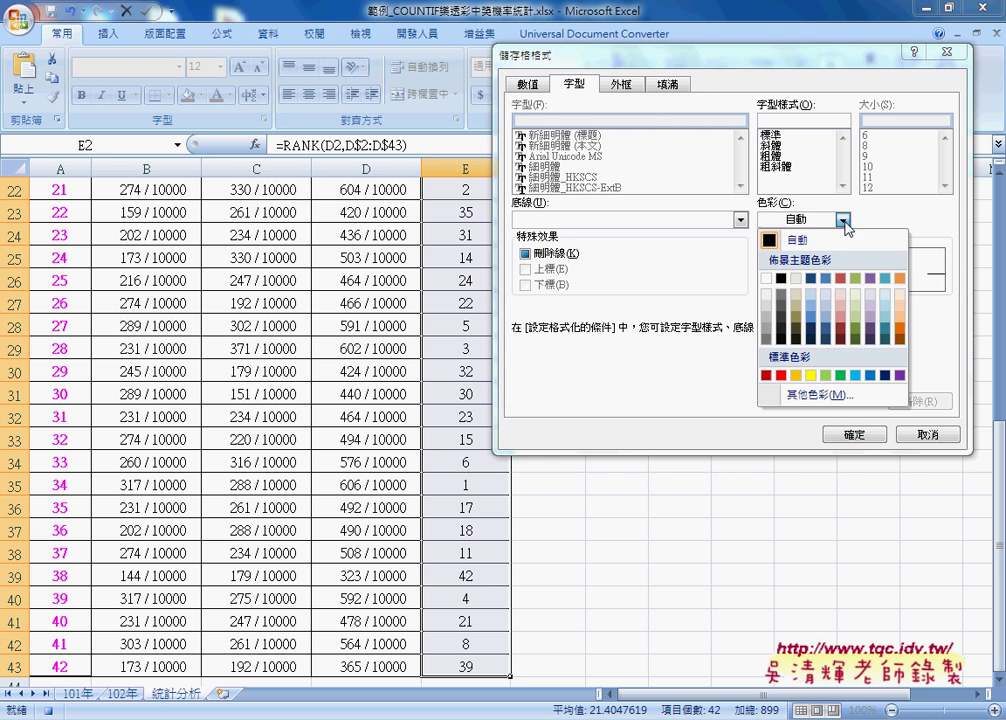
click(781, 376)
click(851, 435)
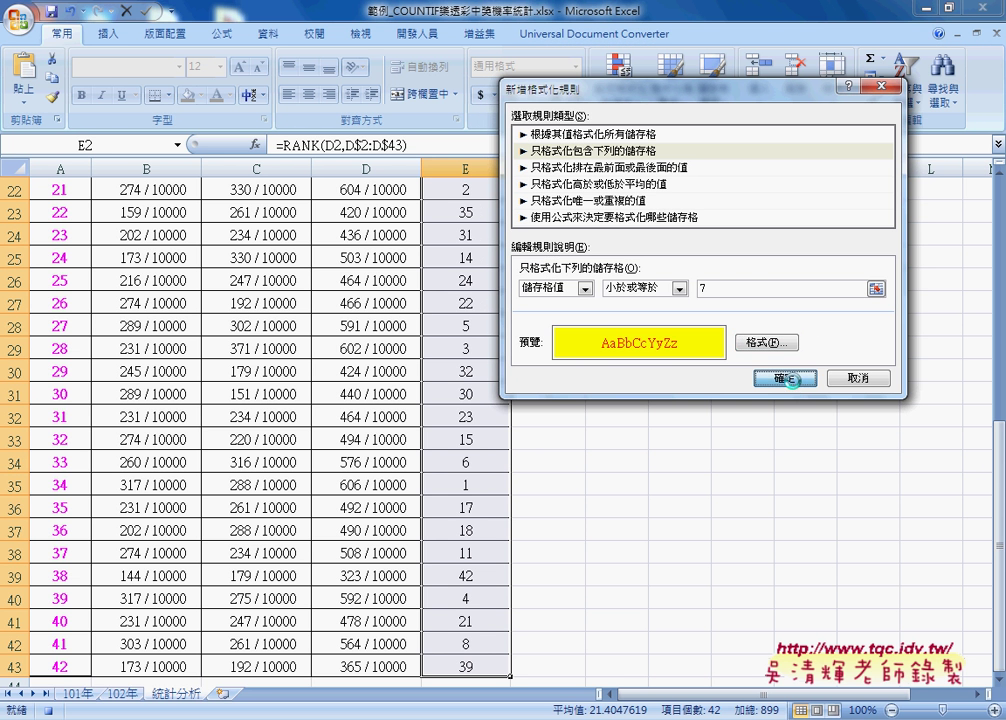
click(794, 382)
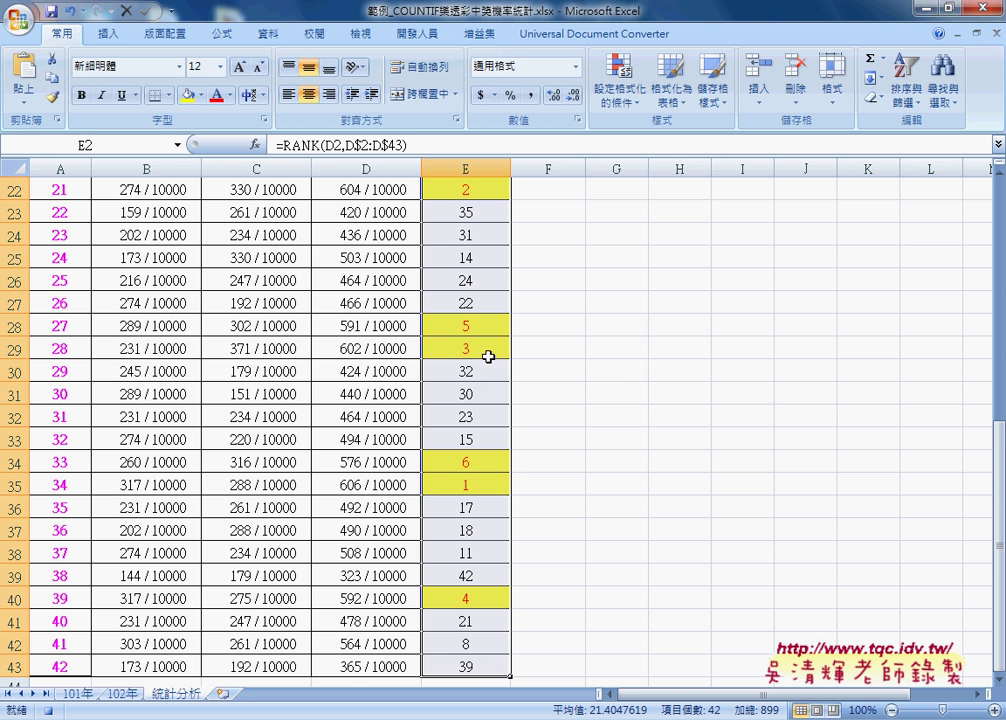
Select E43, stop the 格式化 recording, and open the Macros list.
click(476, 667)
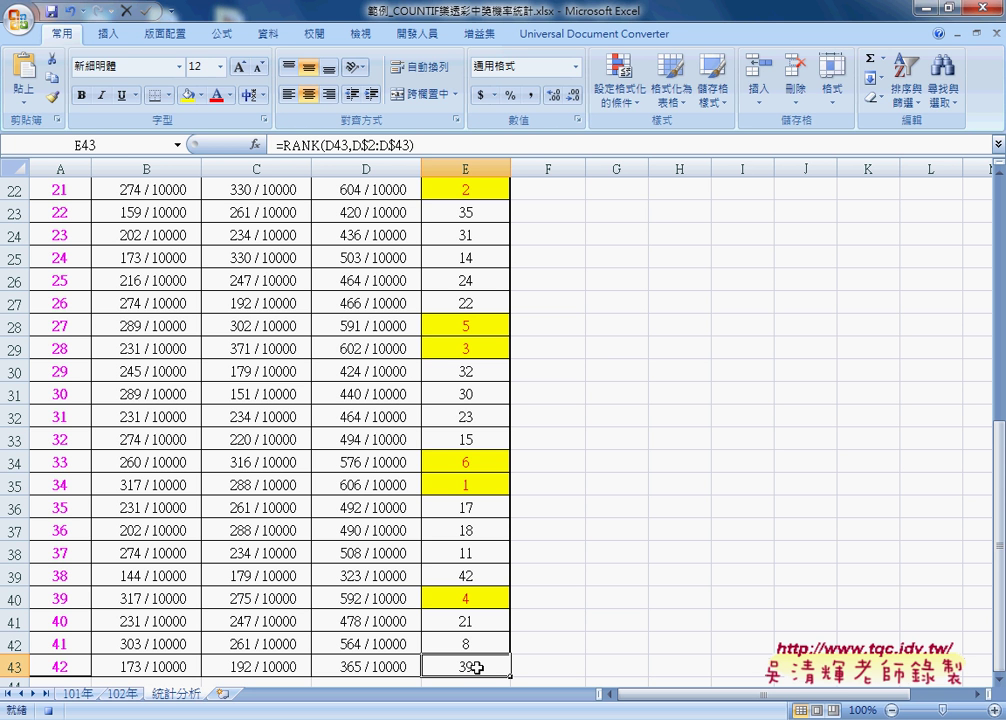
click(410, 35)
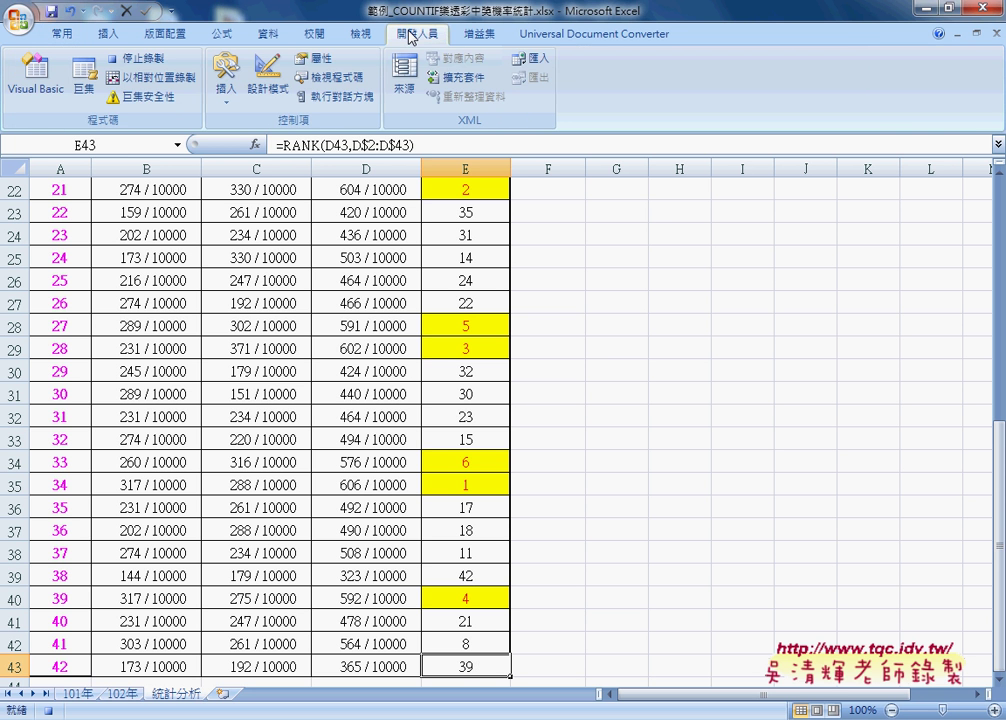
click(148, 60)
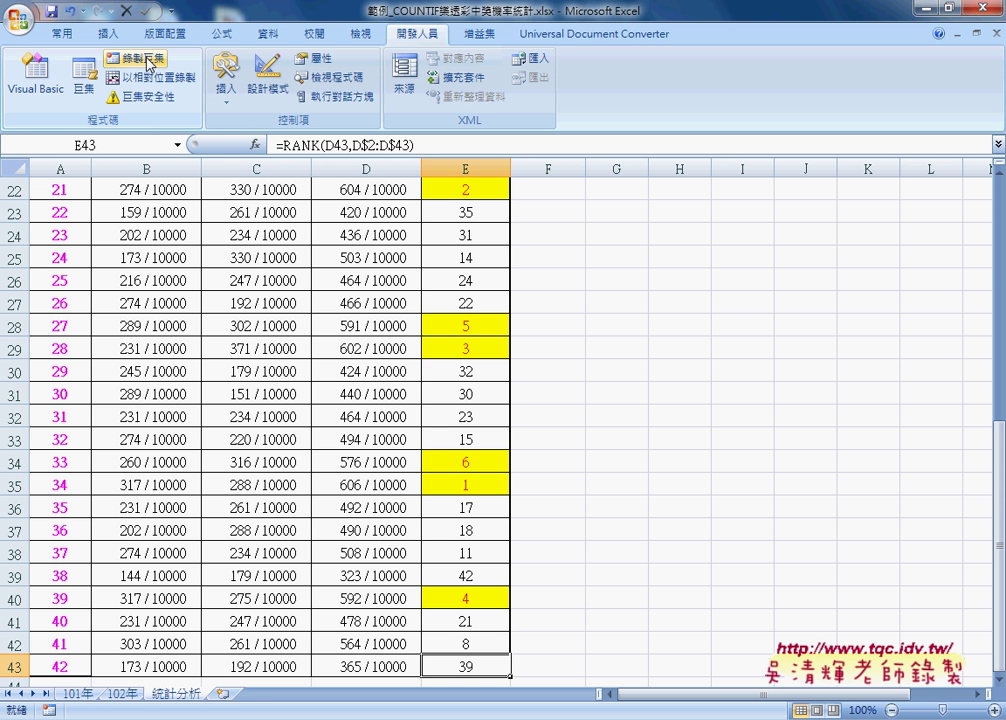
click(84, 90)
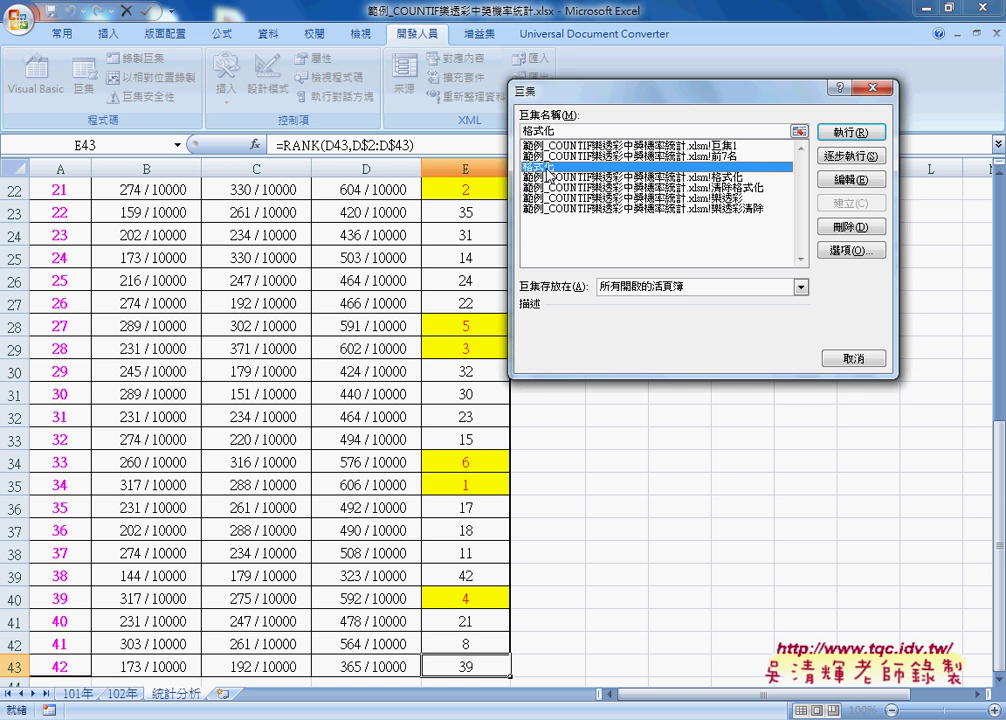
Close the Macro list and open Module2 in the Visual Basic editor to view 巨集1.
click(873, 88)
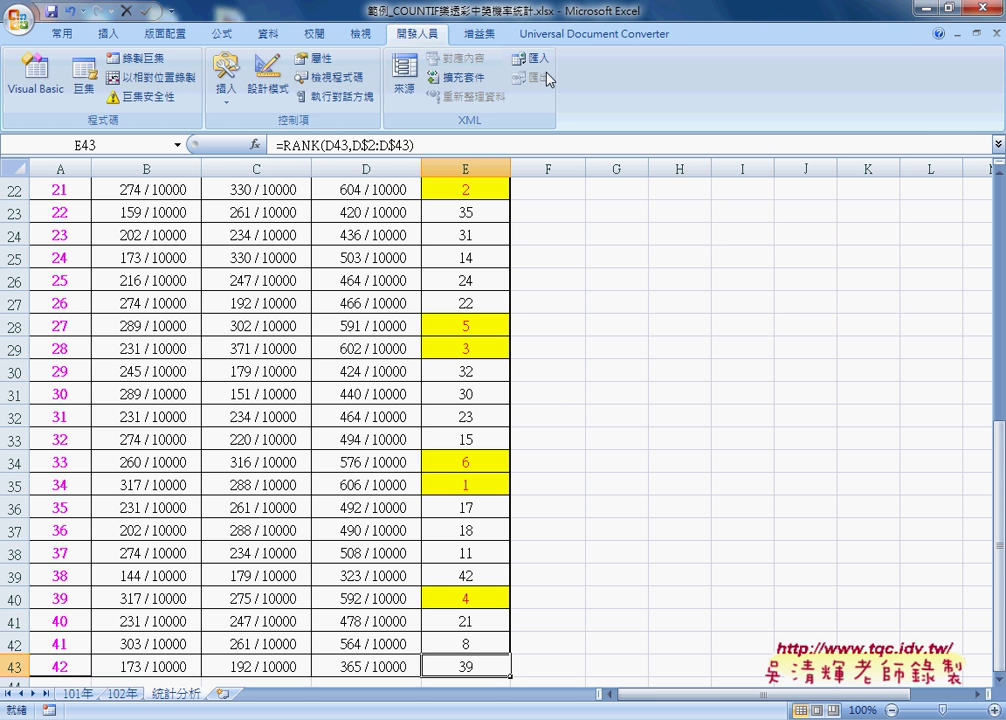
click(47, 93)
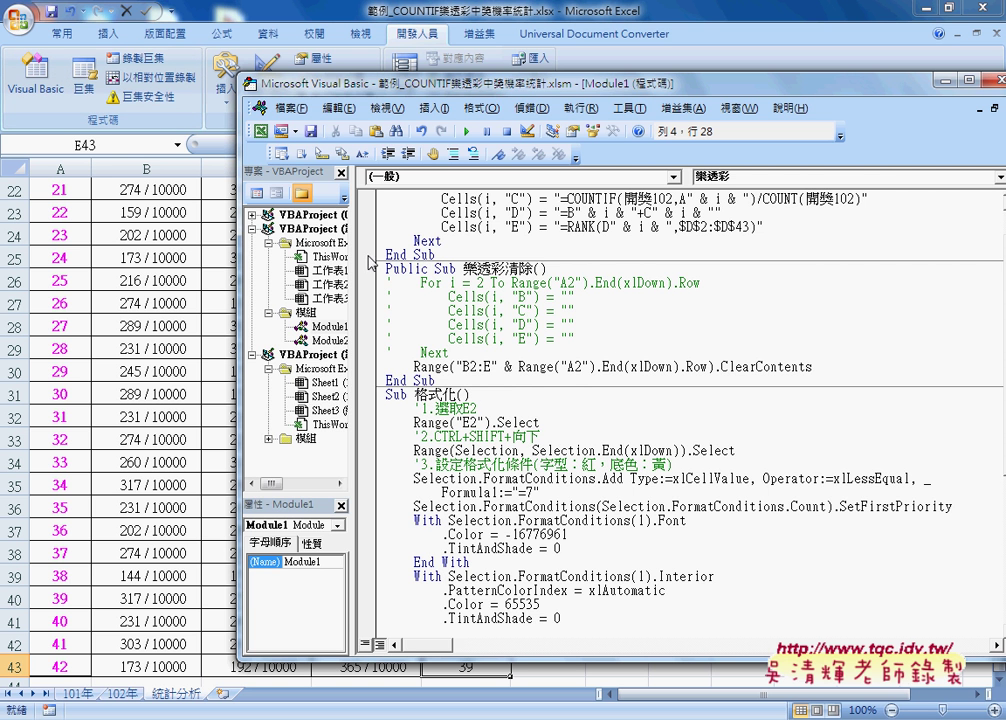
click(253, 355)
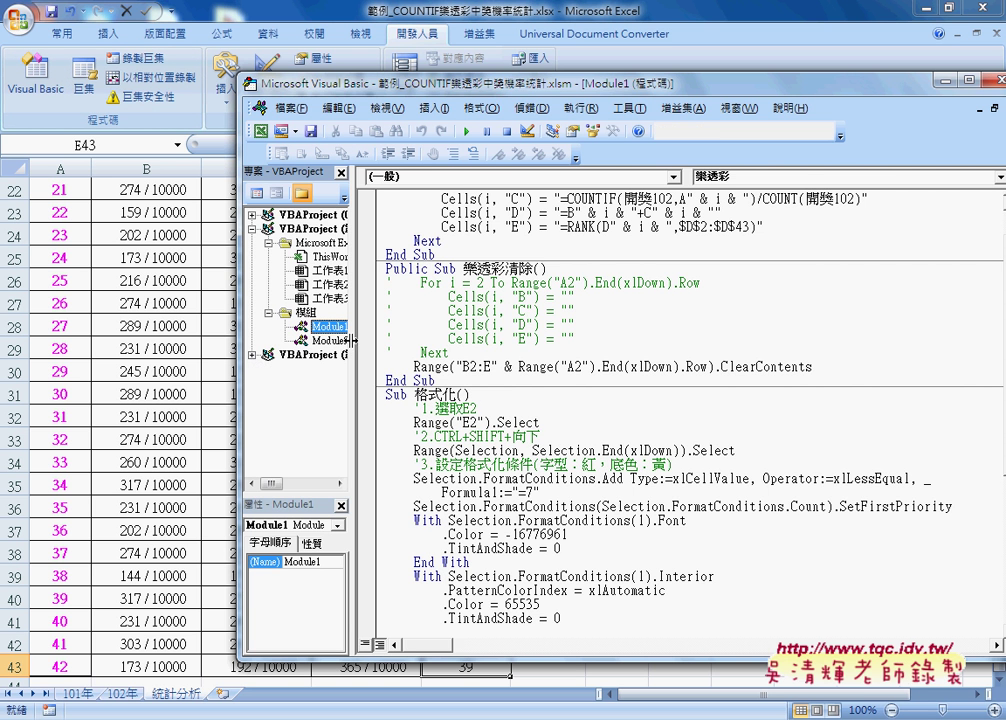
drag(351, 270, 462, 280)
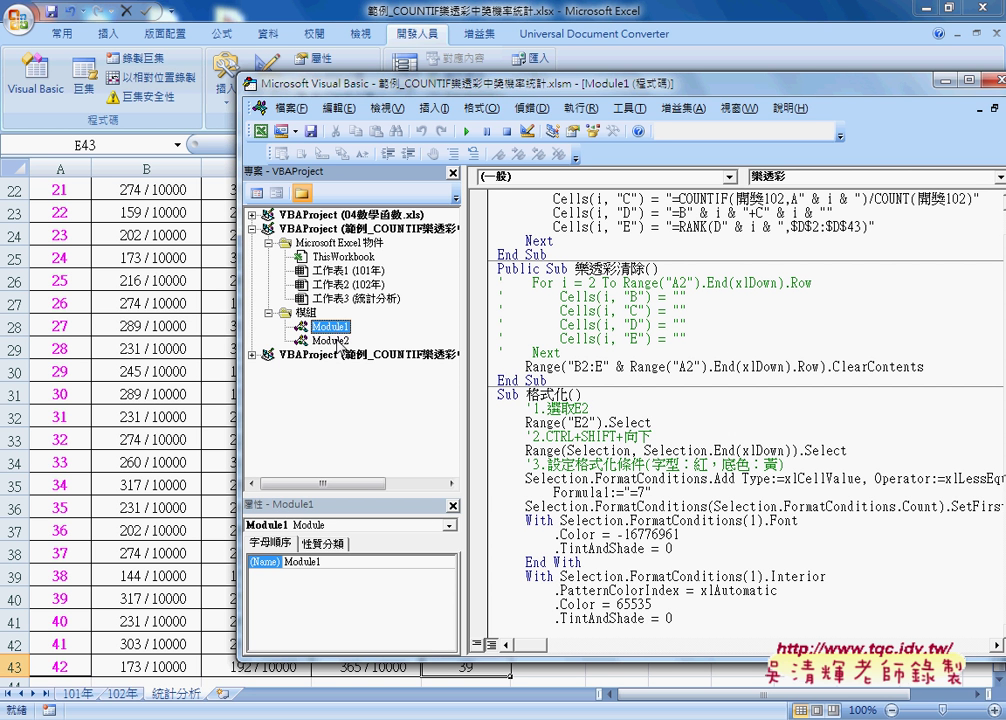
click(335, 341)
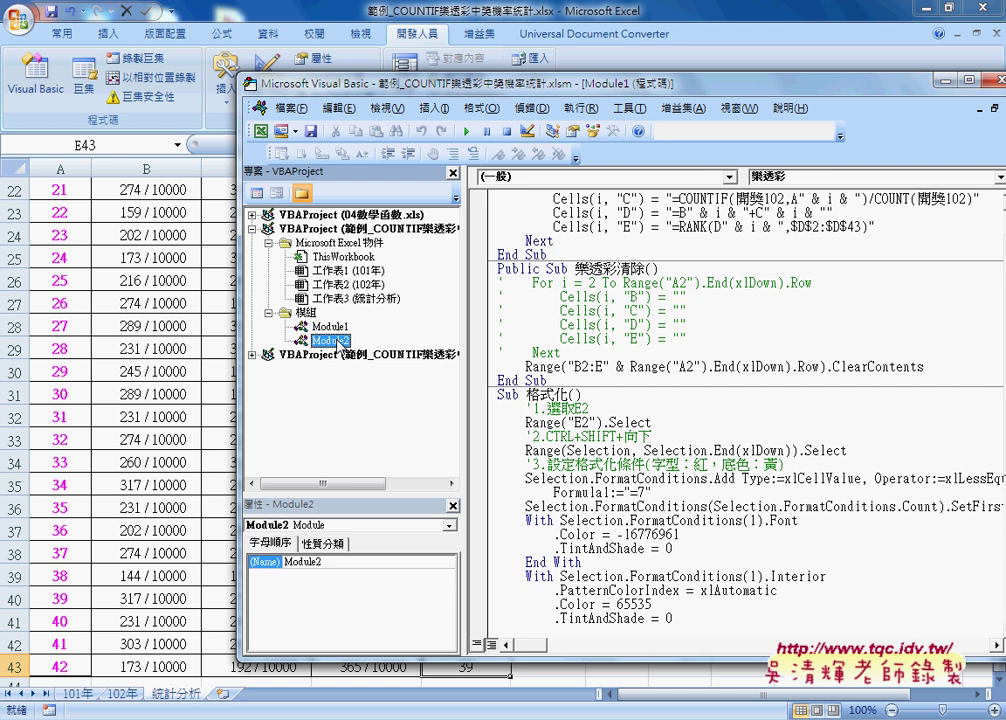
double_click(338, 343)
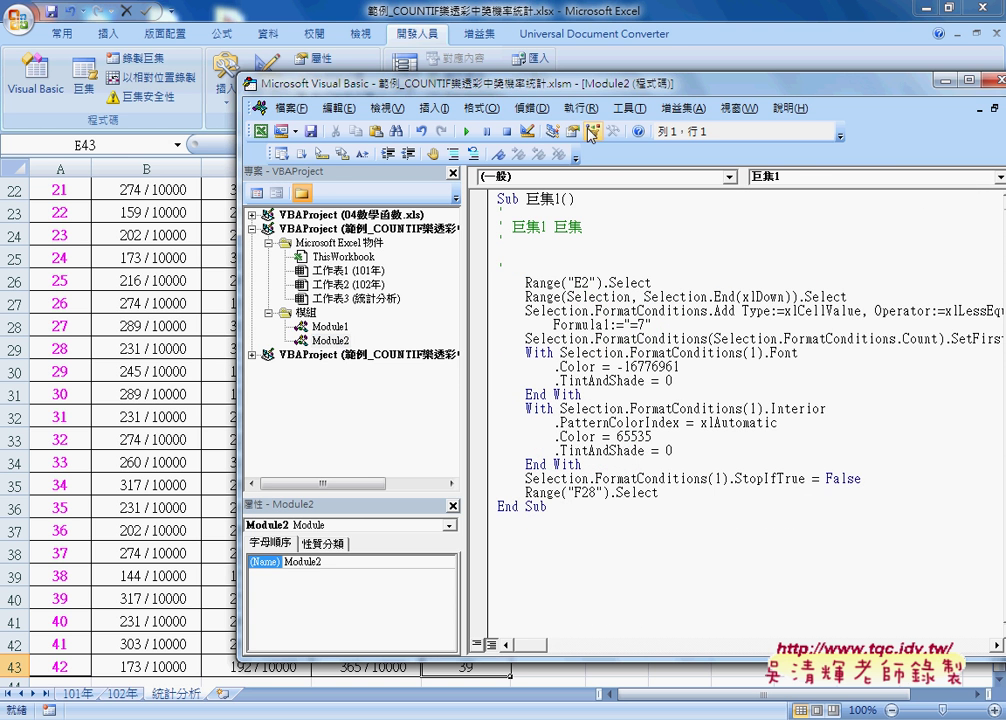
Reposition and widen the VBA editor, then add a blank line after the comment header.
drag(456, 85, 426, 85)
drag(527, 95, 408, 89)
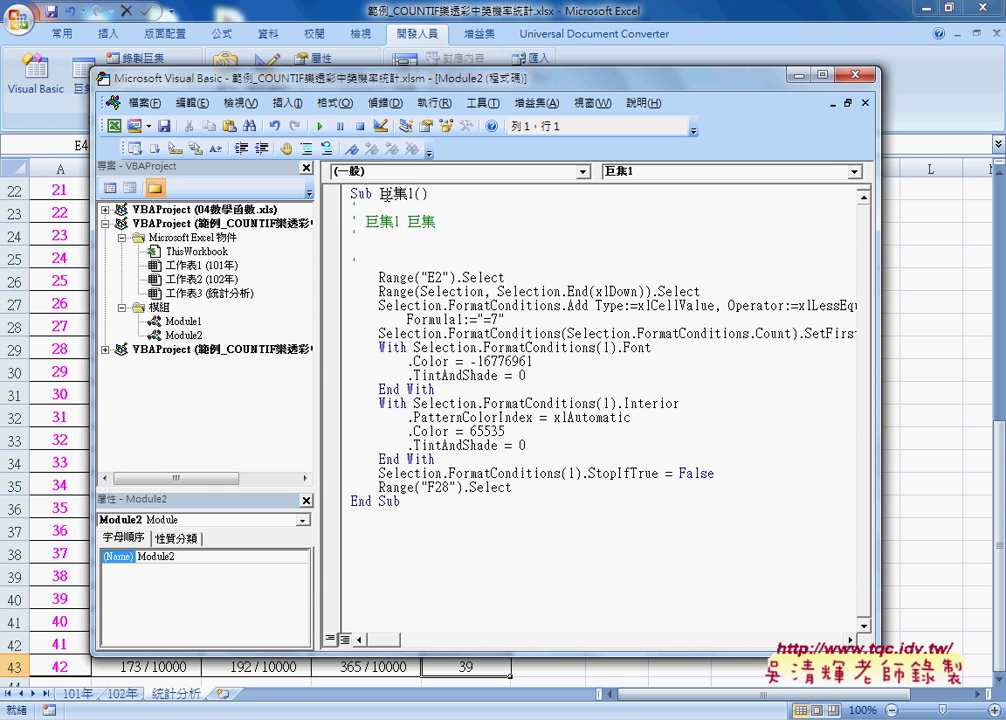
drag(379, 193, 413, 193)
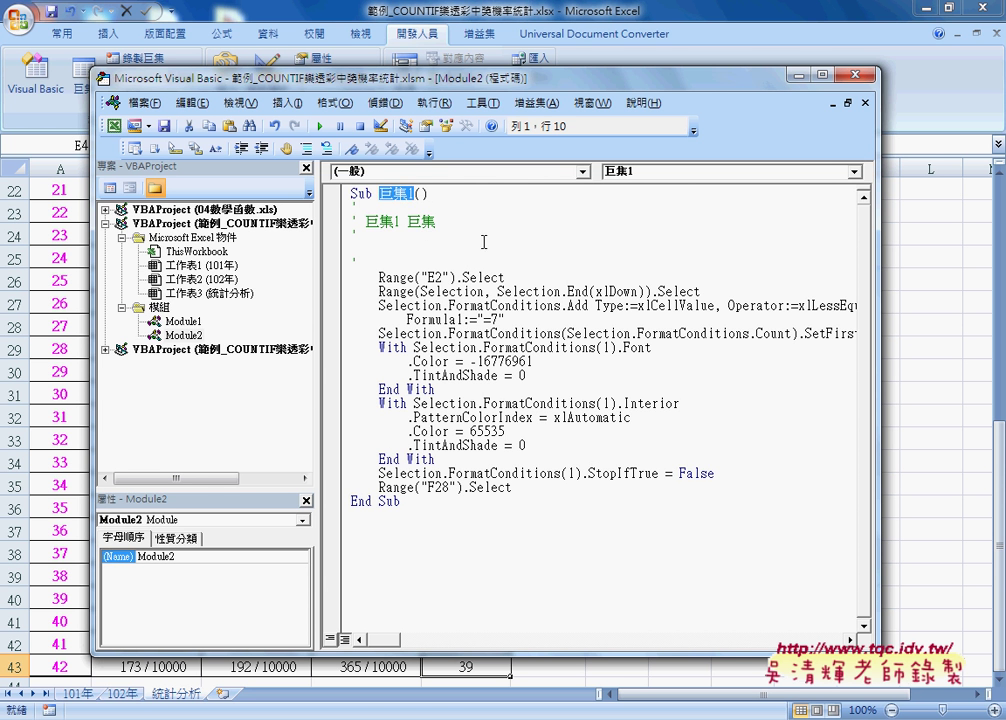
drag(887, 330, 969, 330)
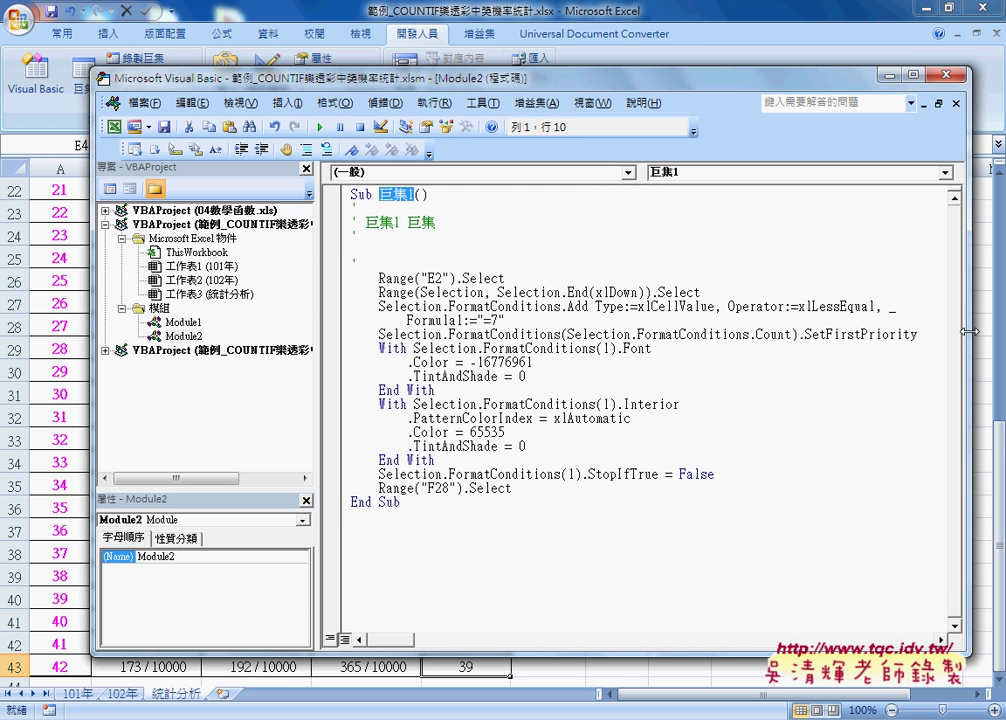
click(530, 278)
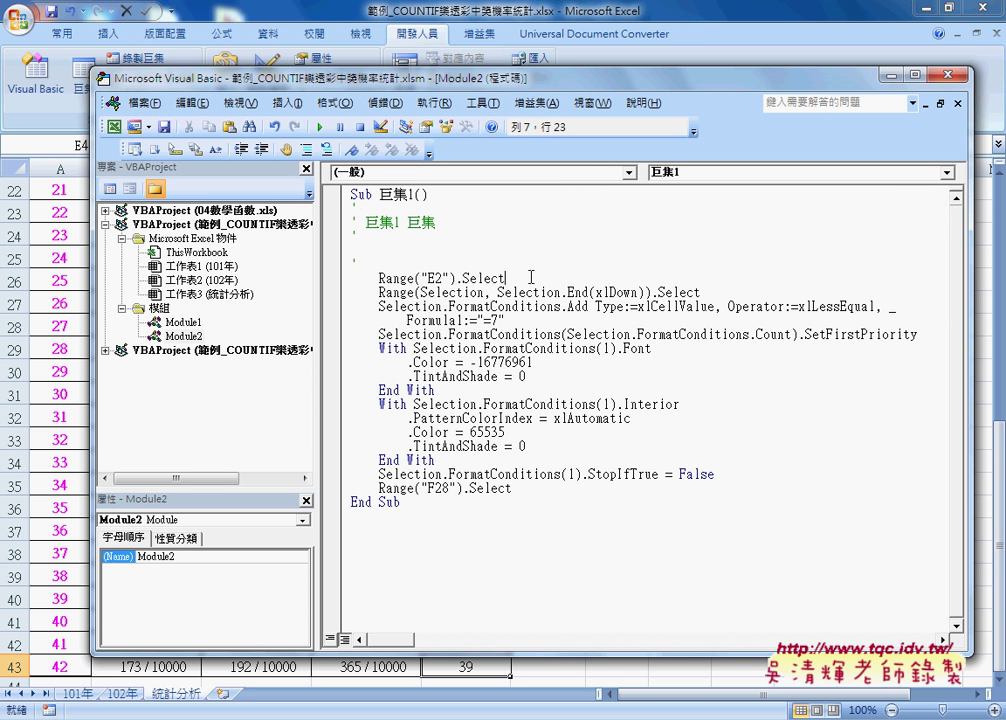
click(404, 264)
key(Return)
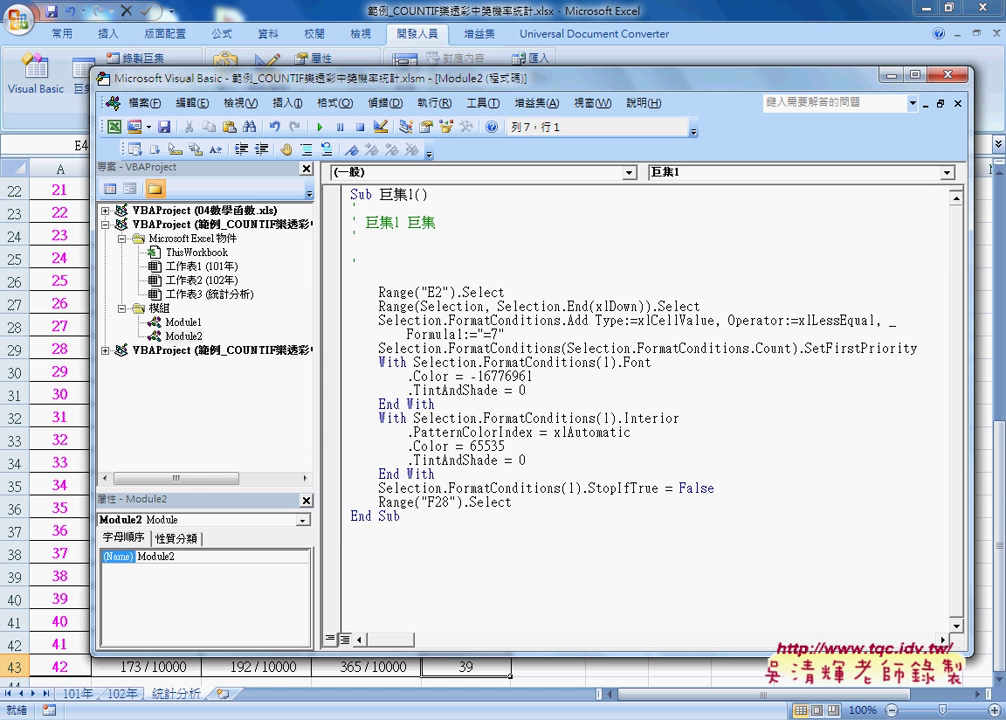
Delete the auto-generated comment lines and add a new line under Sub 巨集1().
drag(375, 276, 341, 215)
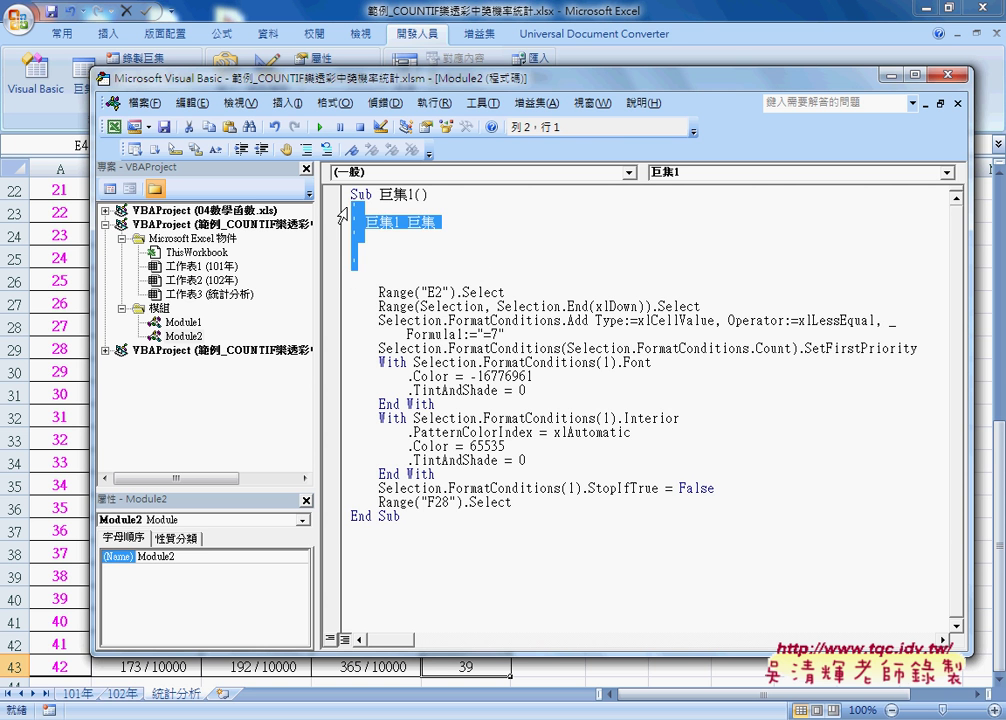
key(Delete)
key(Delete)
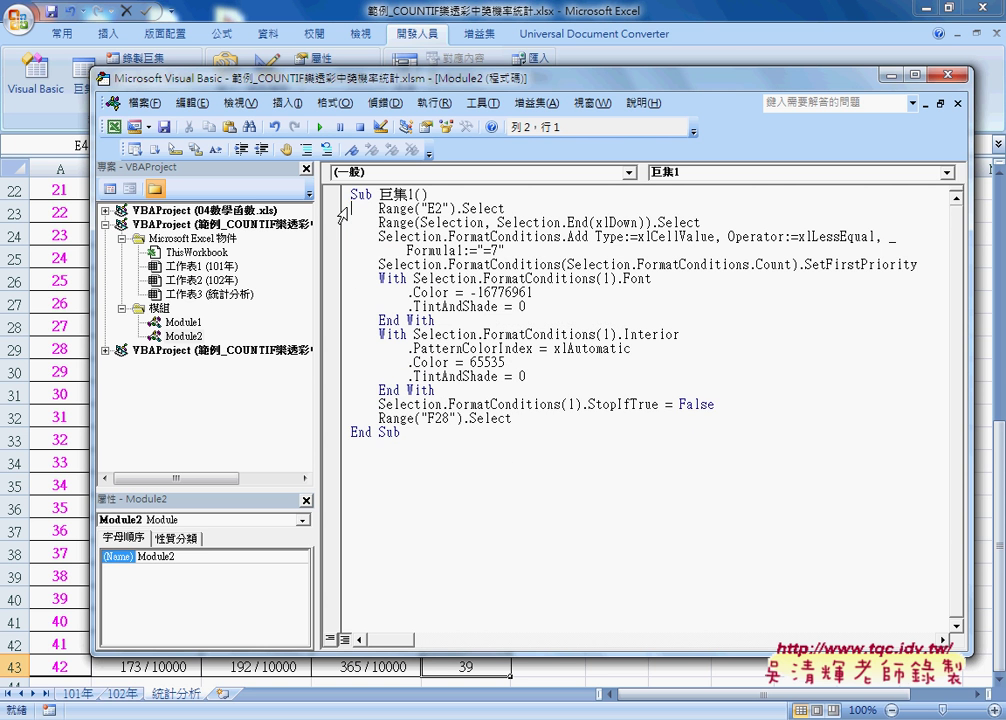
double_click(388, 194)
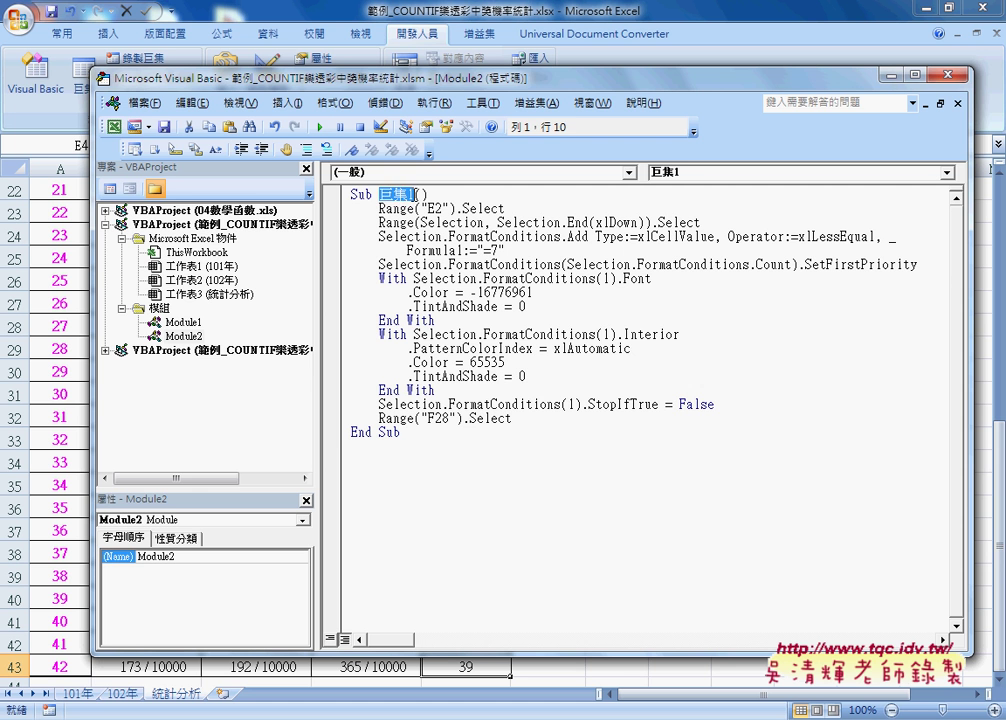
click(450, 194)
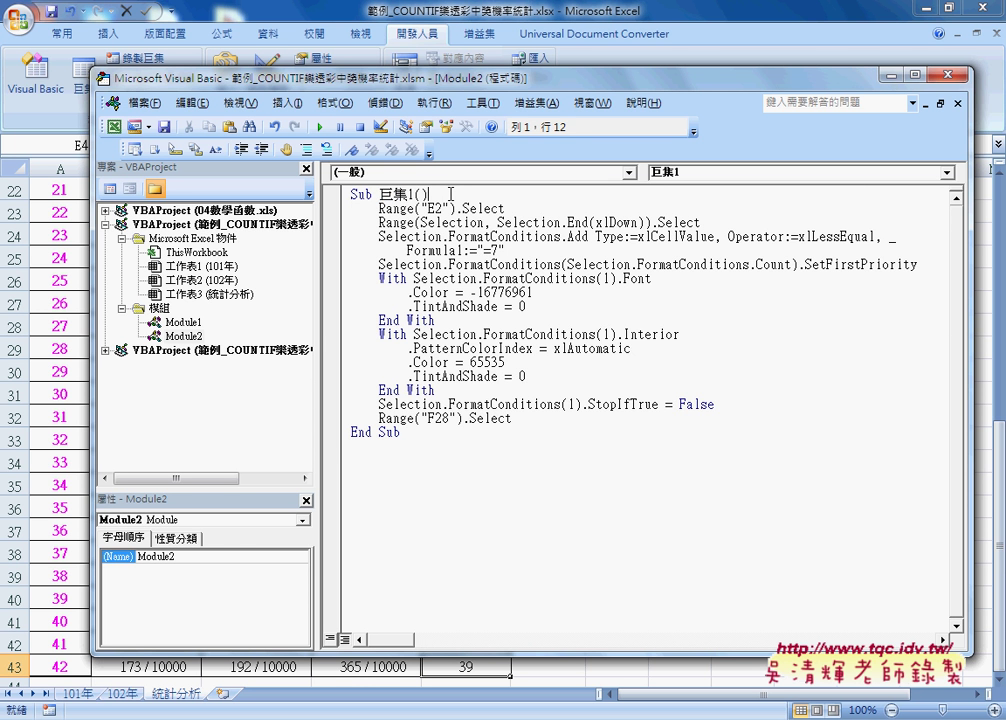
key(Return)
Add comment lines '1. and '2. around the E2 selection statement.
key(Tab)
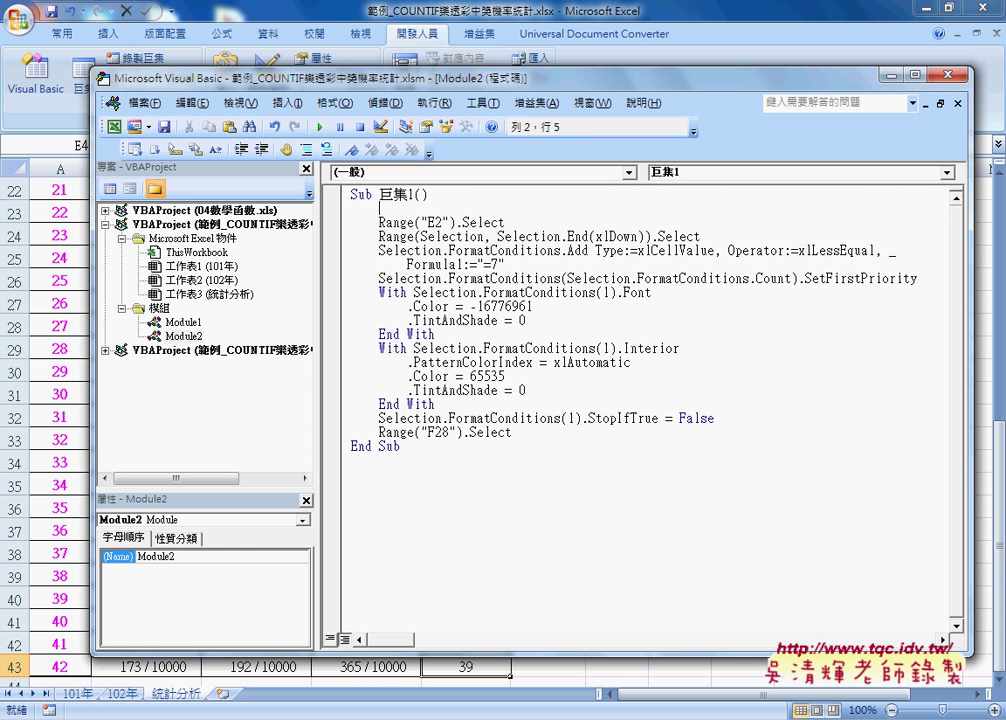
text(')
text(1)
text(.)
click(506, 222)
key(Return)
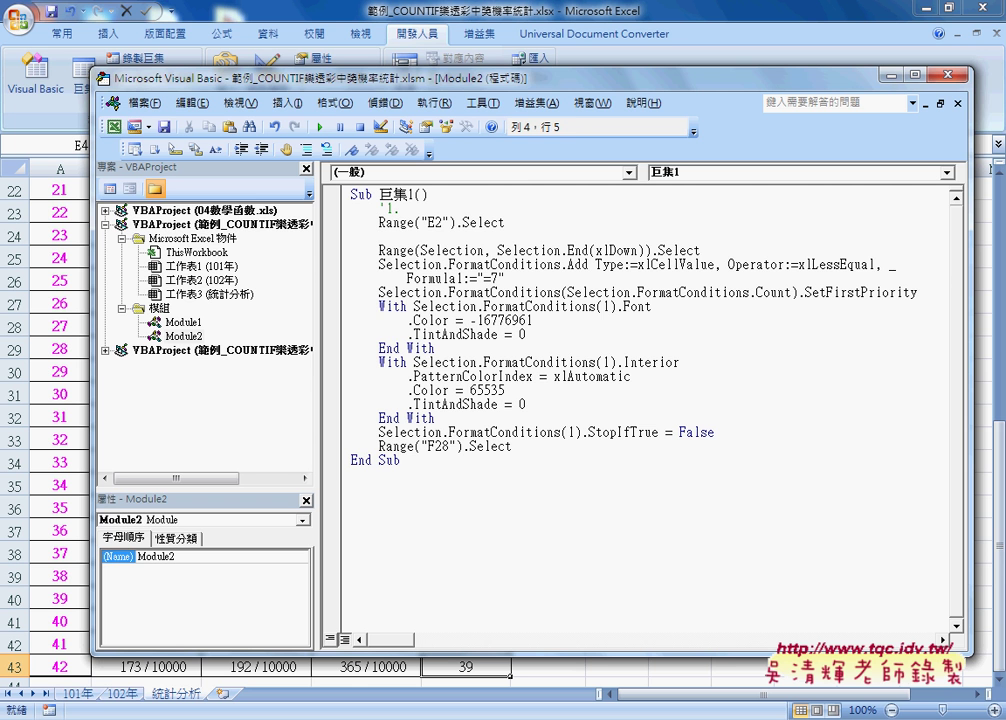
text('2.)
Insert comment '3. after the statement extending the selection to the column end.
click(387, 250)
click(702, 250)
key(Return)
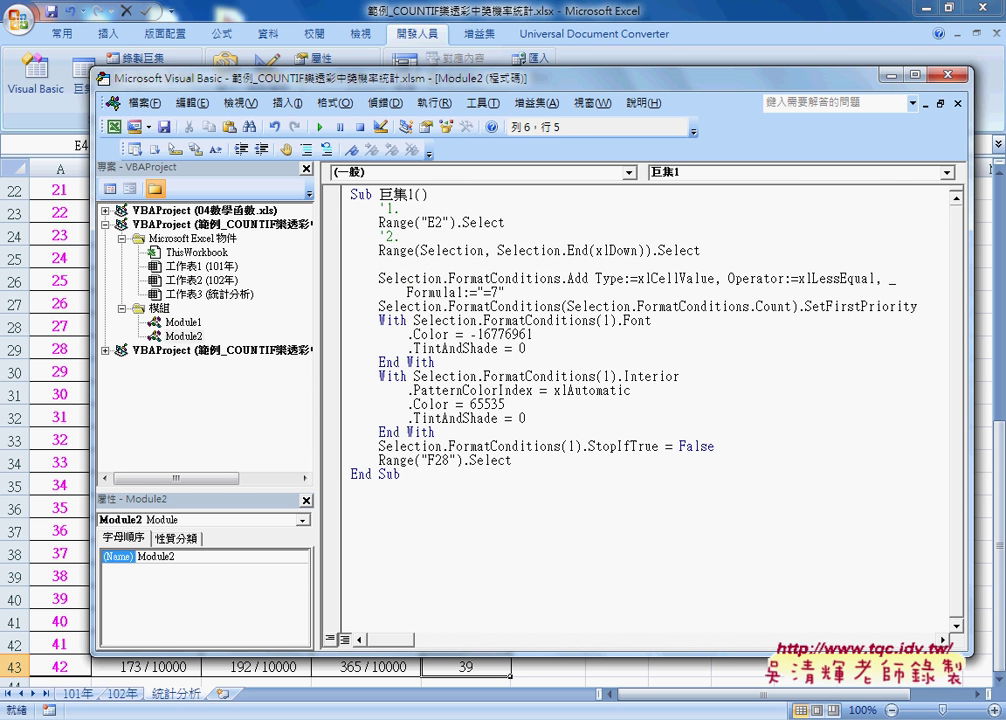
drag(702, 250, 411, 251)
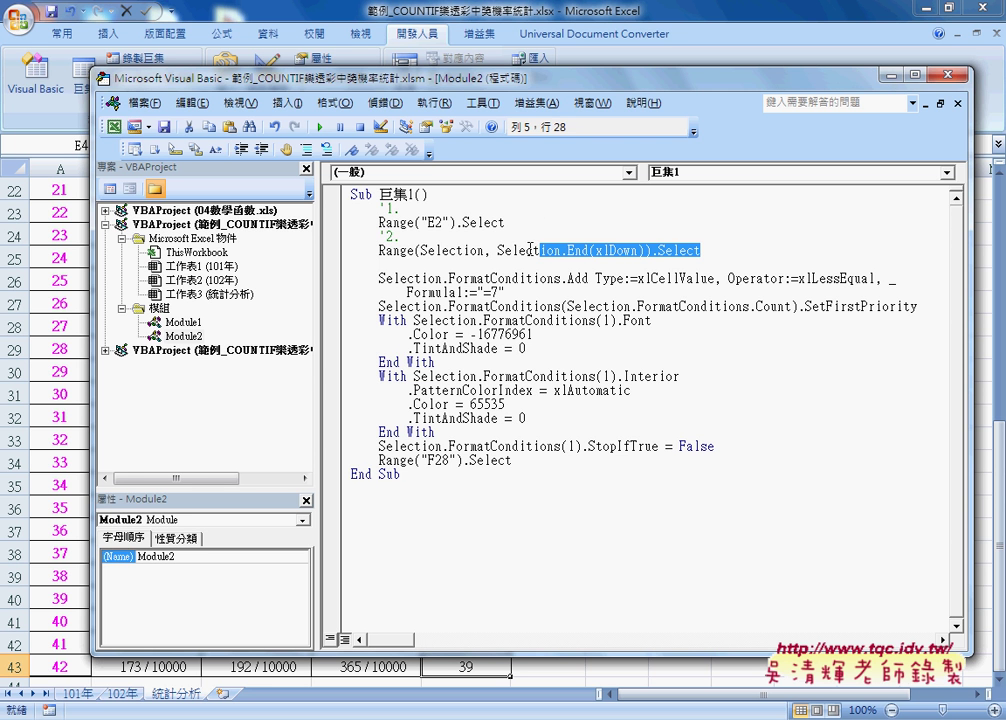
click(405, 268)
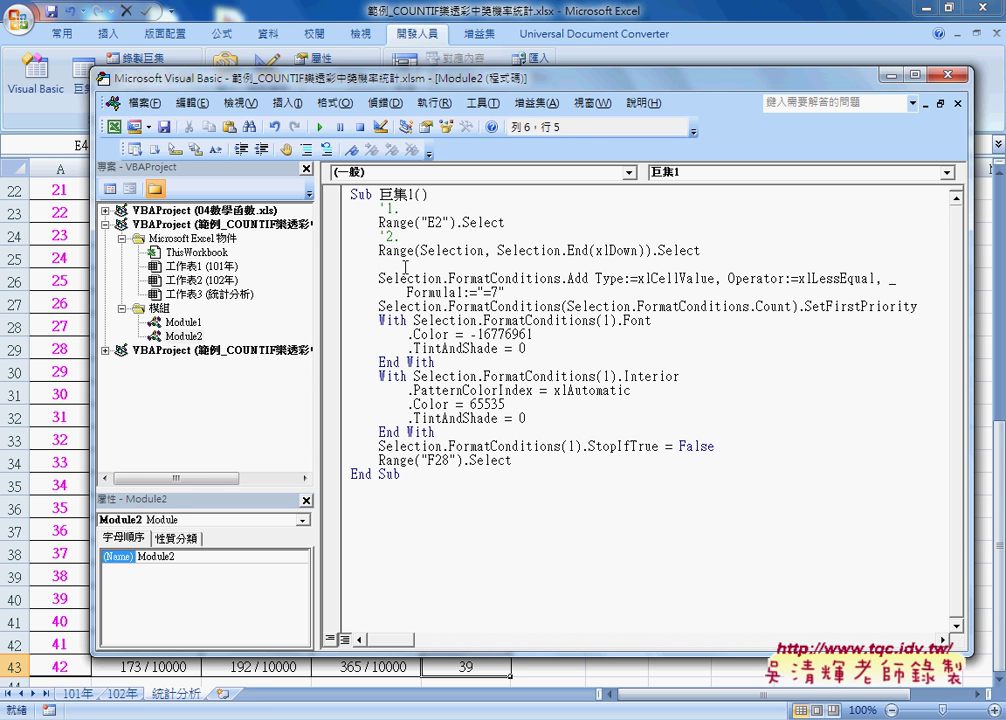
text('3.)
Add comment '4. before the final Range("F28").Select line and highlight that line.
click(727, 445)
key(Return)
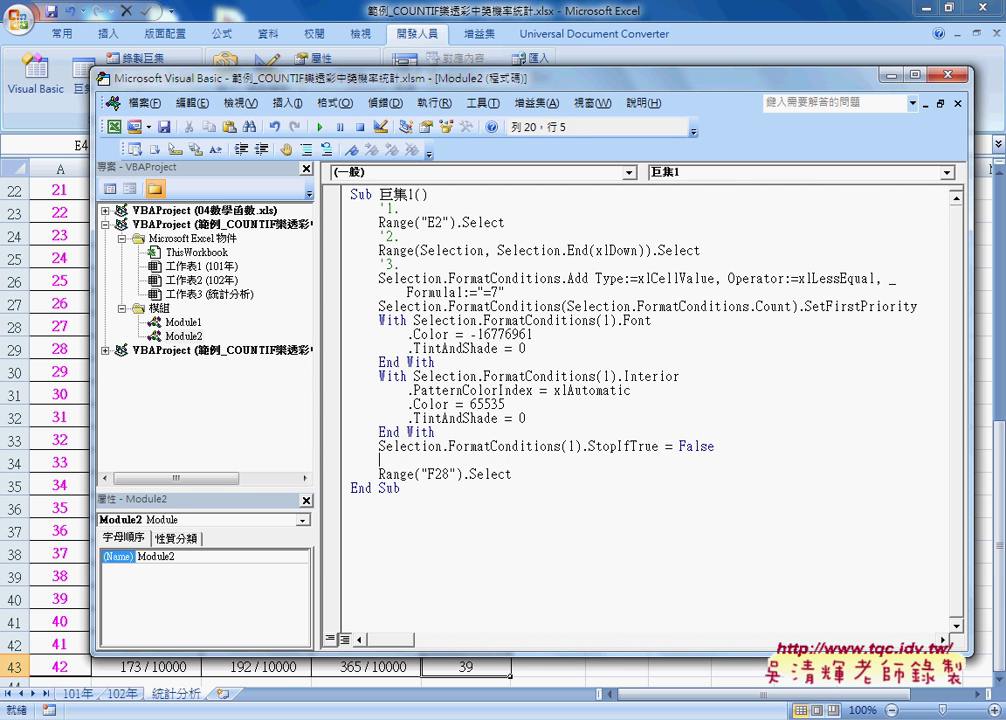
text('4.)
drag(451, 474, 429, 474)
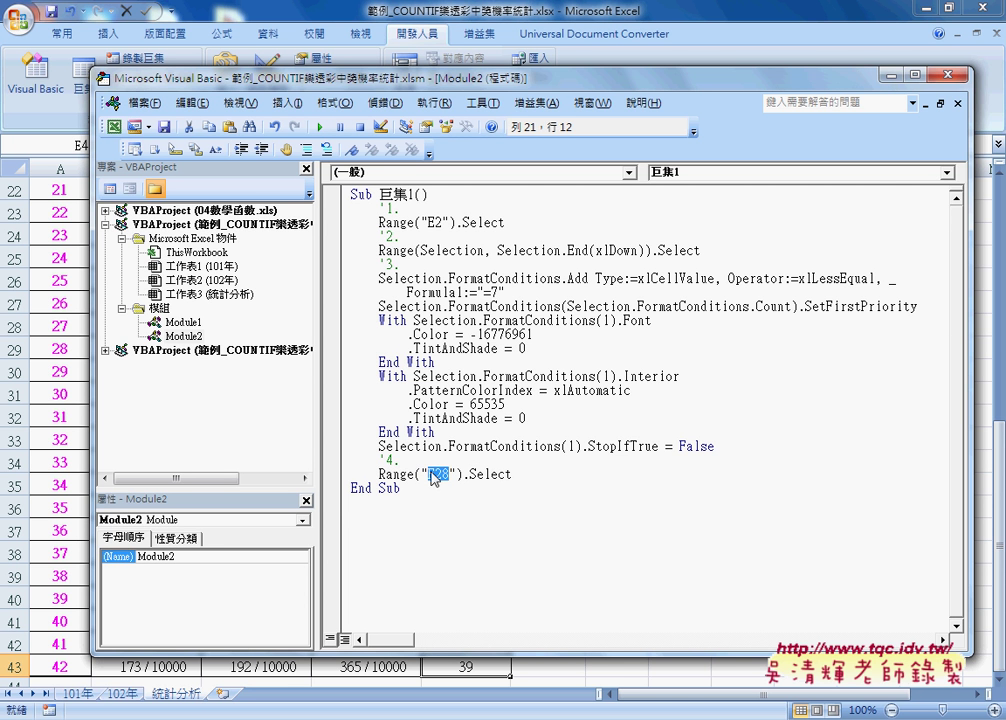
drag(512, 475, 466, 475)
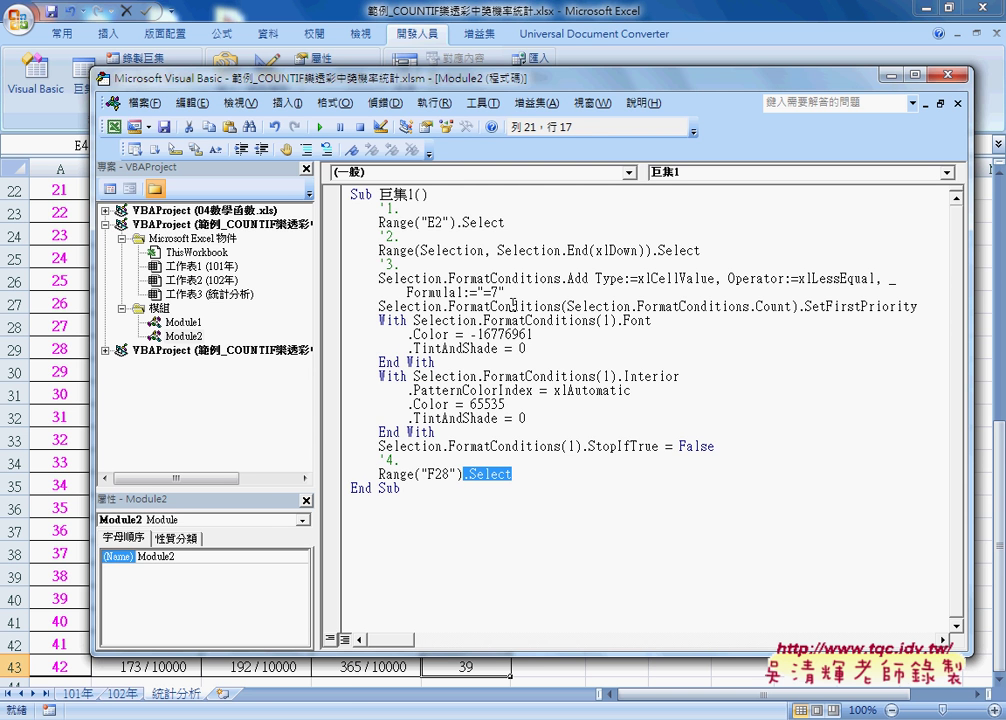
Bring up the macro-enabled lottery workbook with its five macro buttons.
click(580, 14)
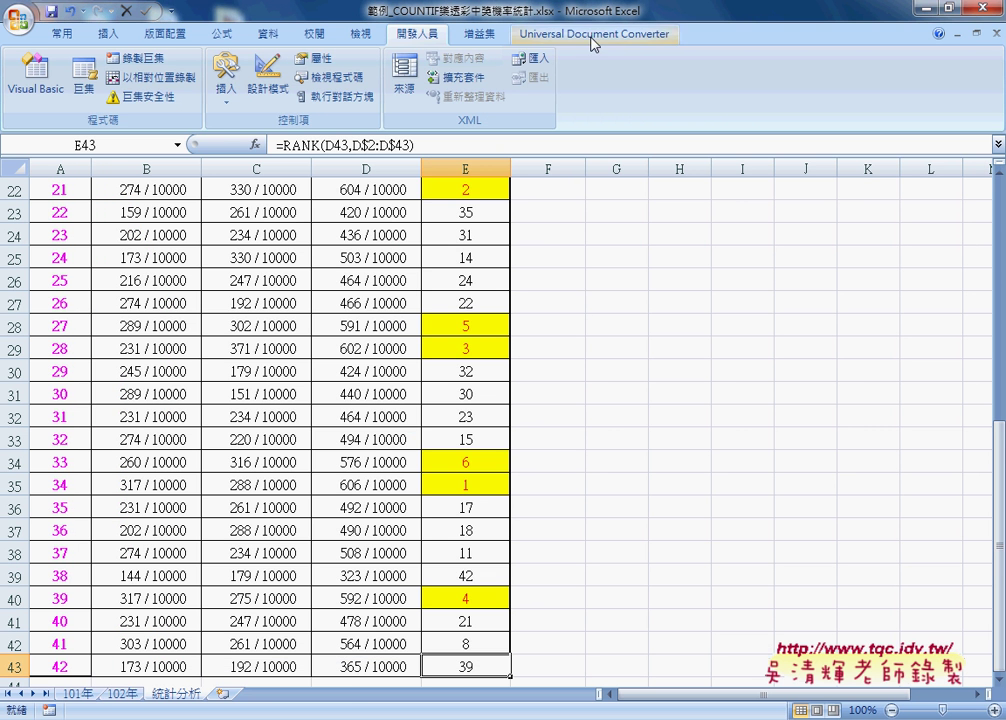
scroll(582, 330, up, 6)
scroll(582, 330, up, 1)
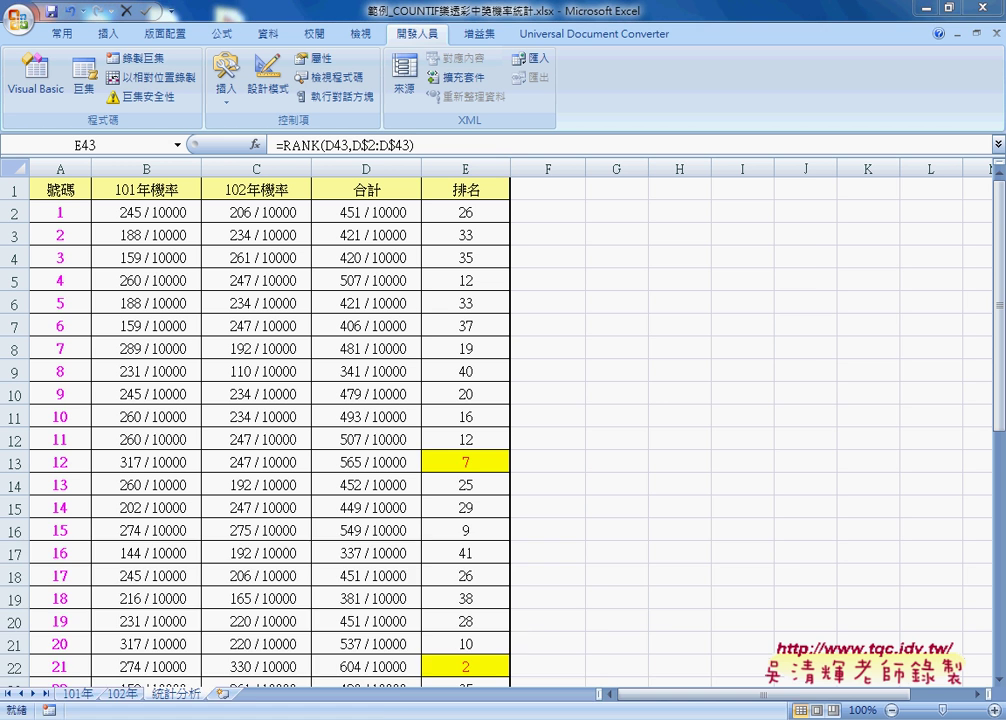
click(532, 629)
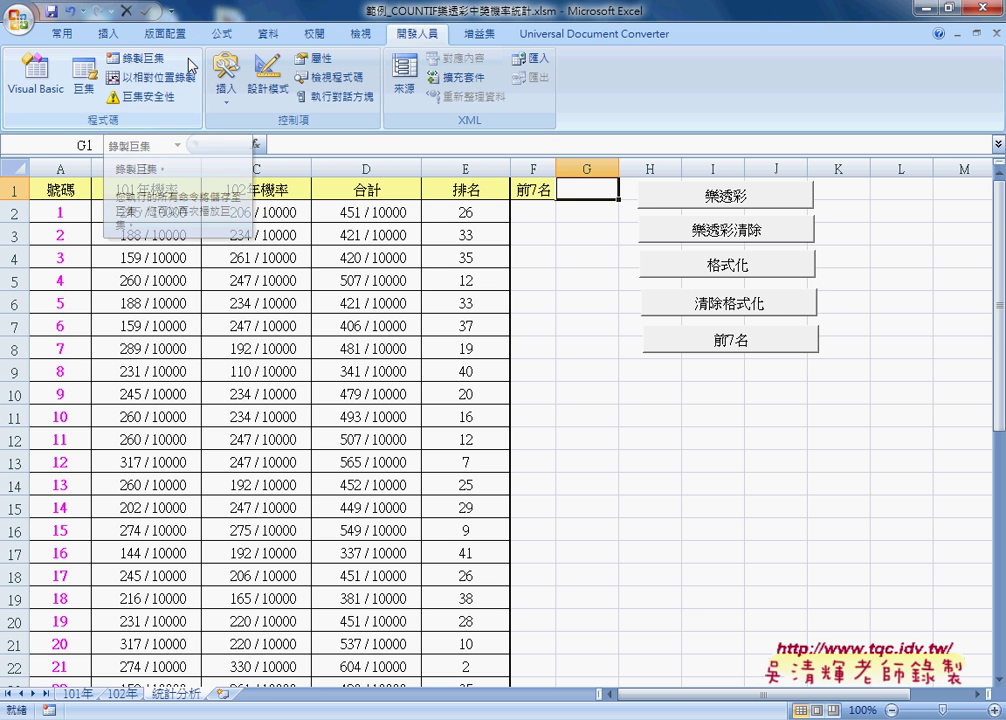
Check Home > Conditional Formatting's rules, then move to the answer document in Chrome.
click(72, 42)
click(620, 85)
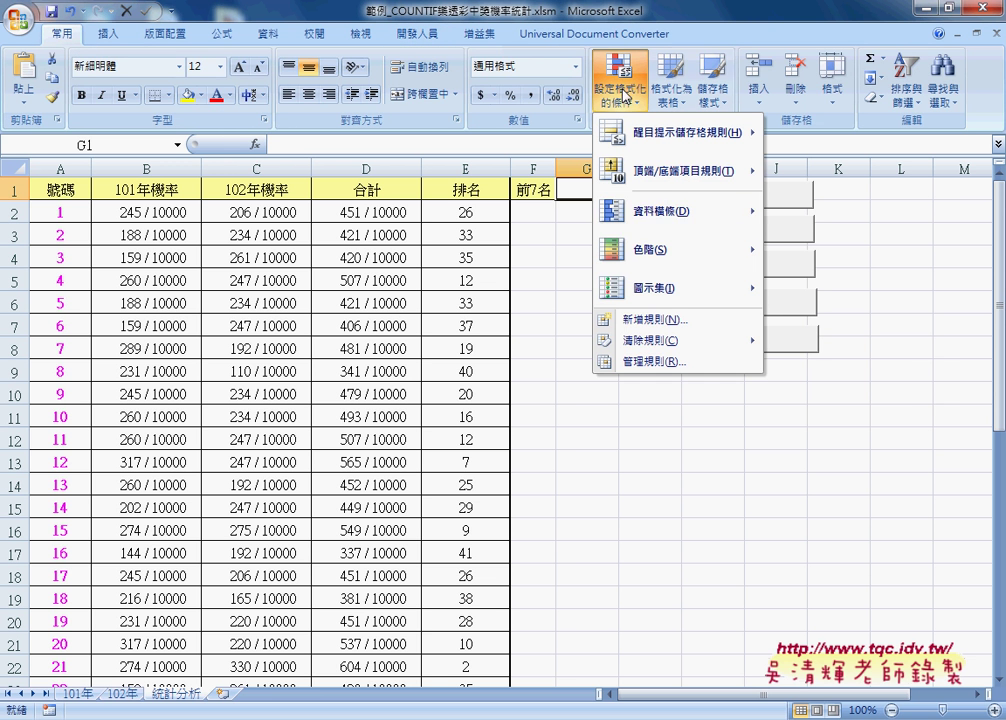
mouse_move(655, 342)
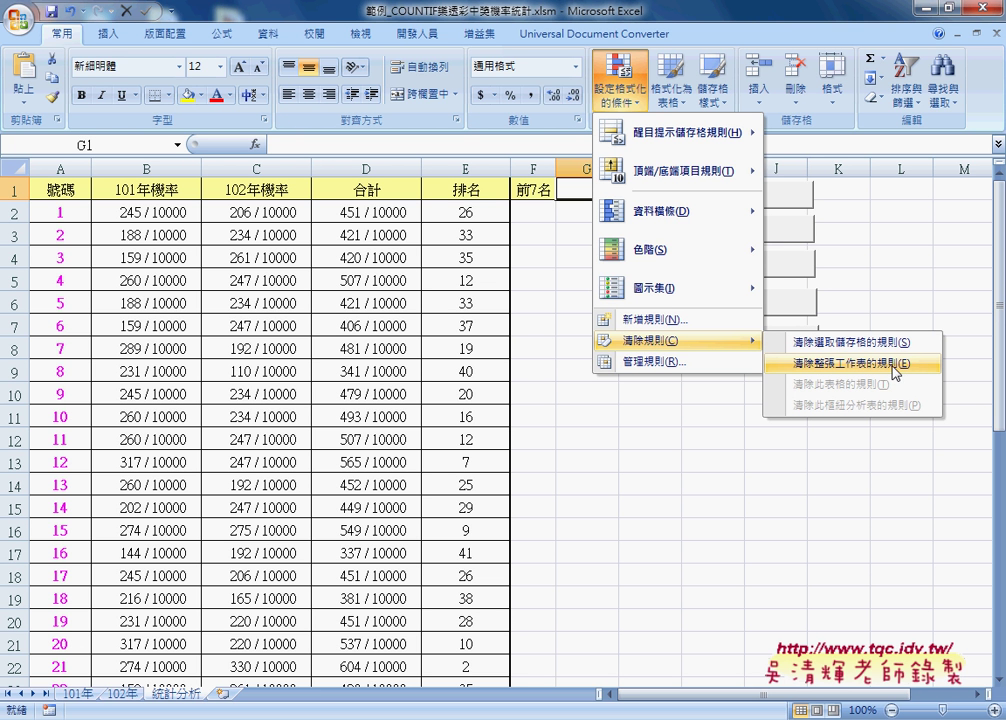
key(alt+Tab)
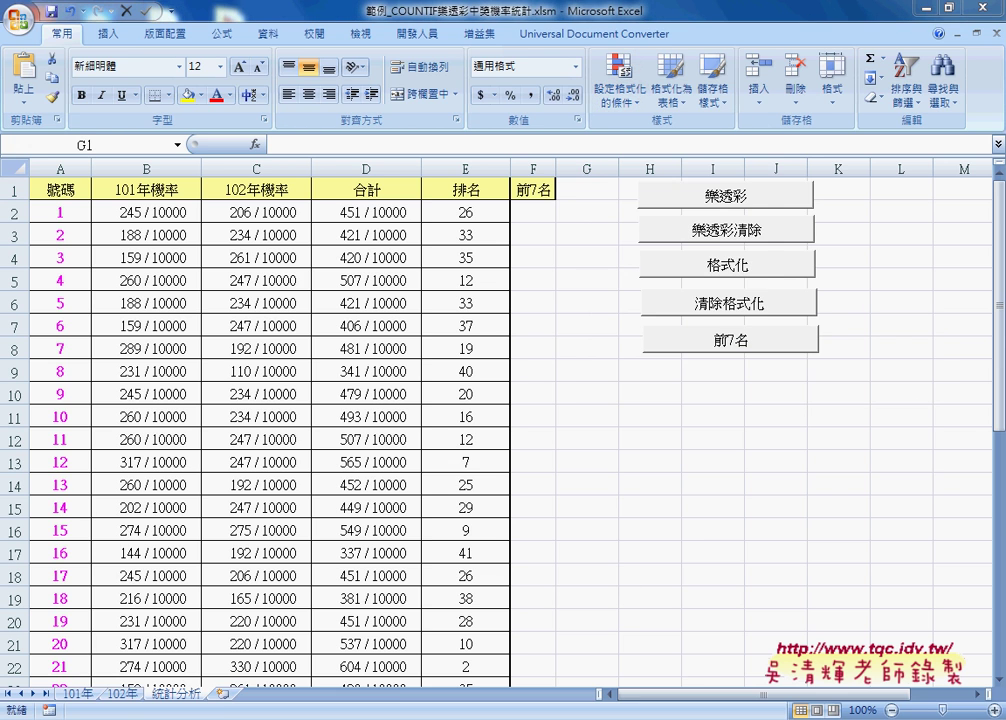
scroll(532, 366, down, 3)
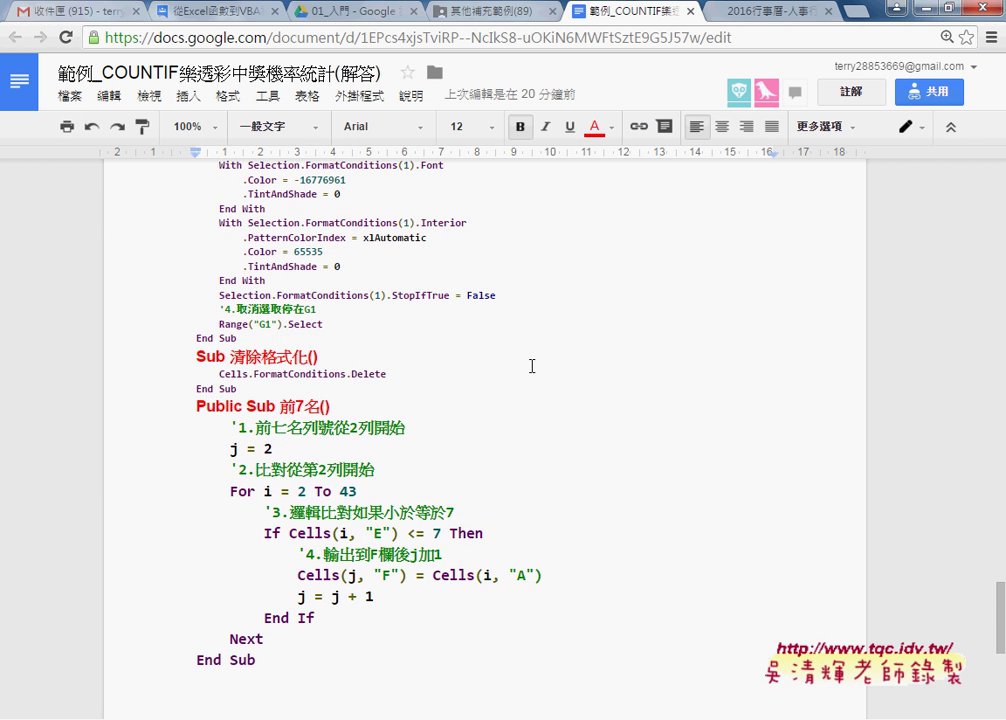
Highlight the Sub 格式化() and Sub 清除格式化() code in the Google Doc, then return to Excel.
scroll(532, 366, up, 2)
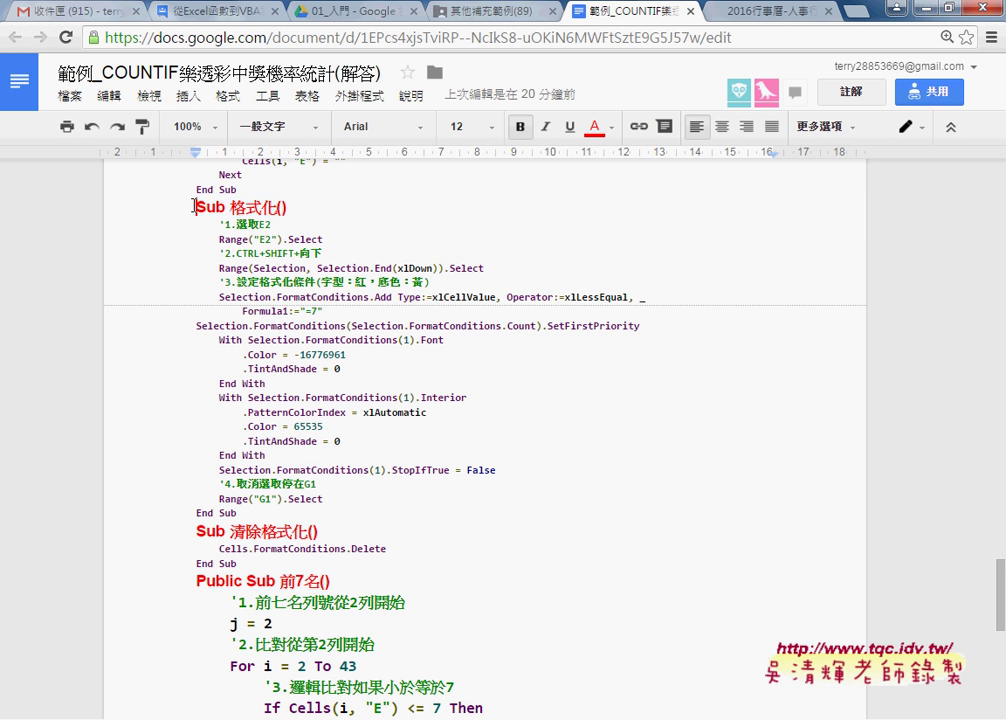
mouse_move(197, 208)
mouse_down()
mouse_move(275, 212)
mouse_move(300, 516)
mouse_up()
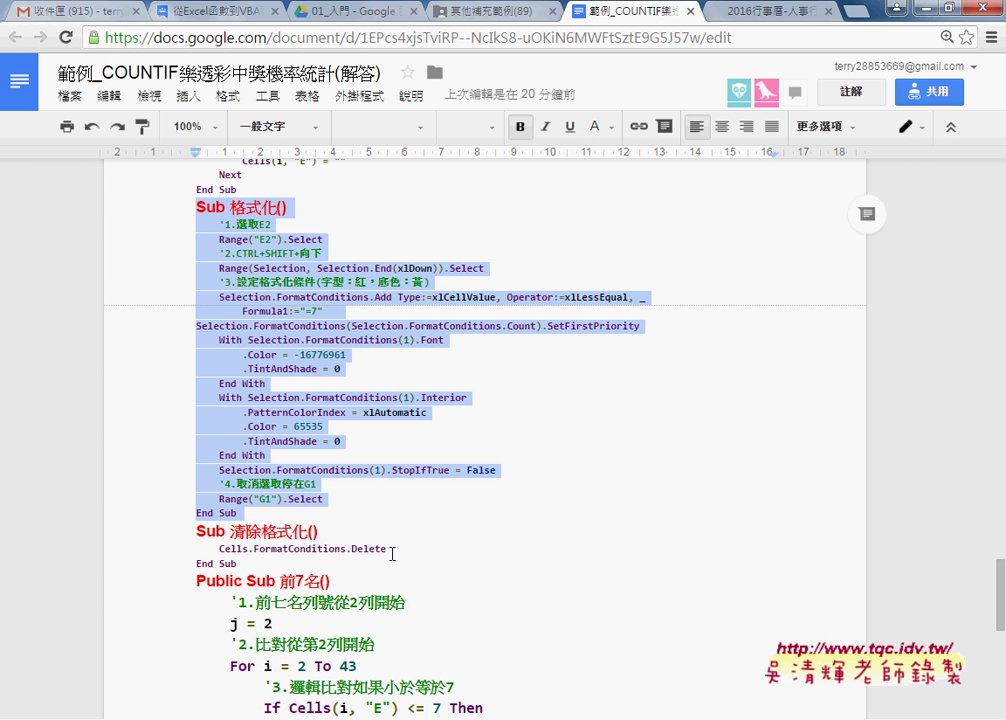
drag(258, 564, 194, 531)
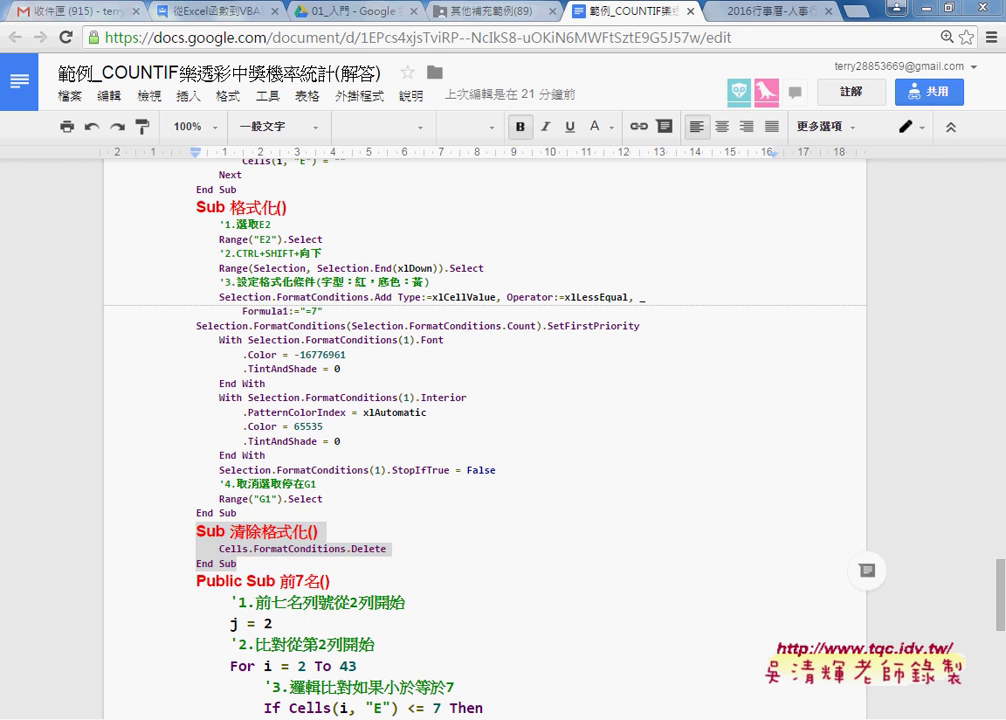
key(alt+Tab)
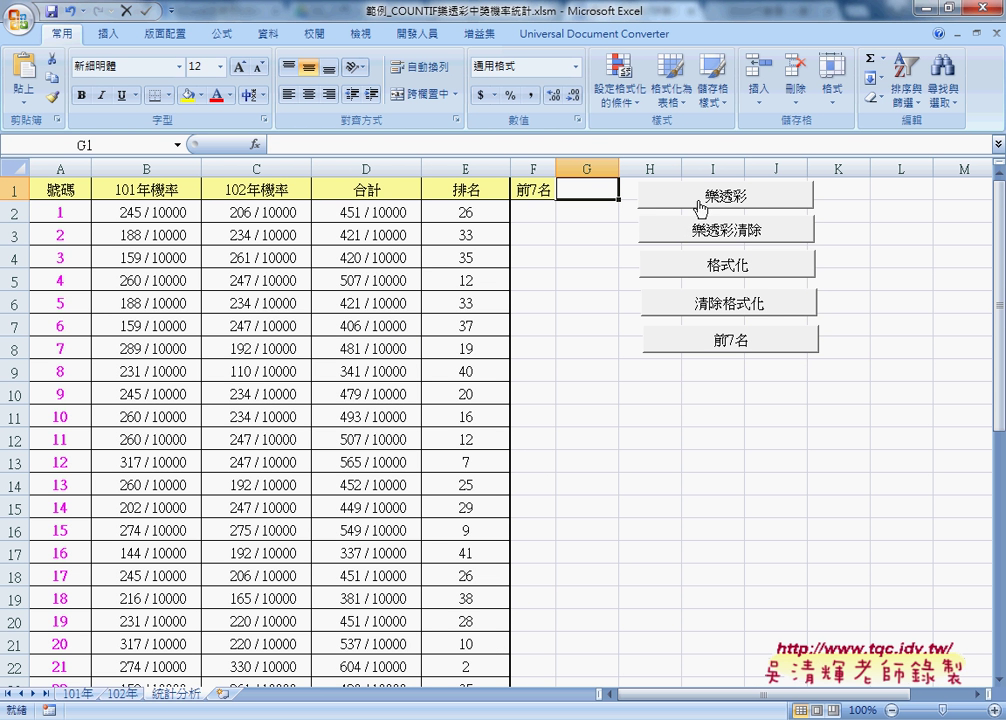
Test 樂透彩清除, 樂透彩, 格式化 and 清除格式化, leaving rates and ranks filled without yellow highlighting.
click(711, 231)
click(711, 209)
click(716, 240)
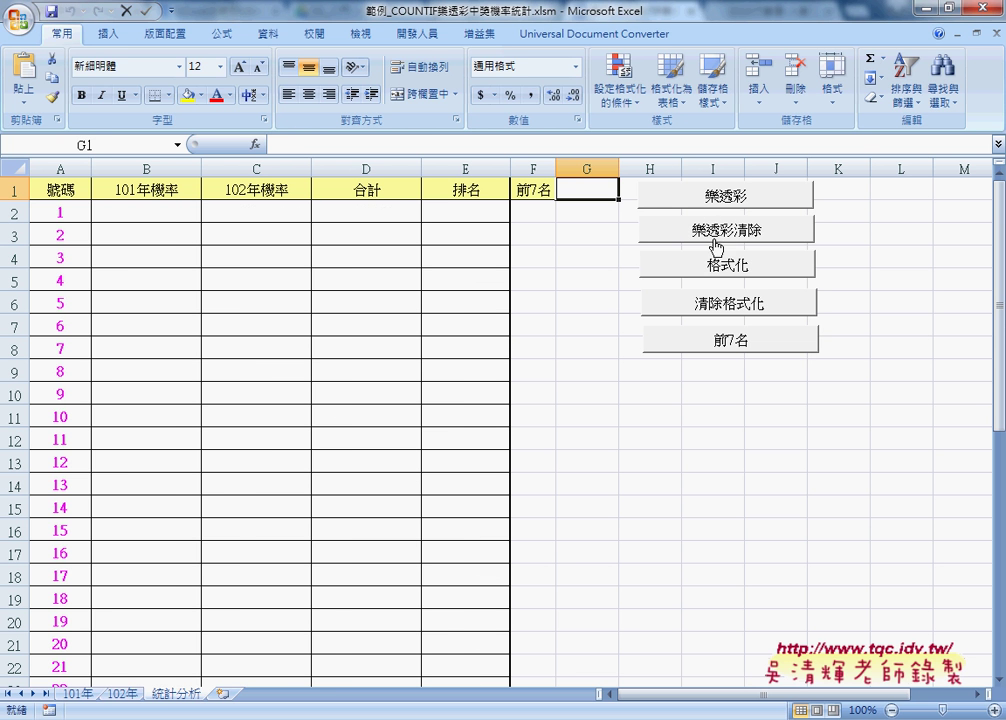
click(722, 204)
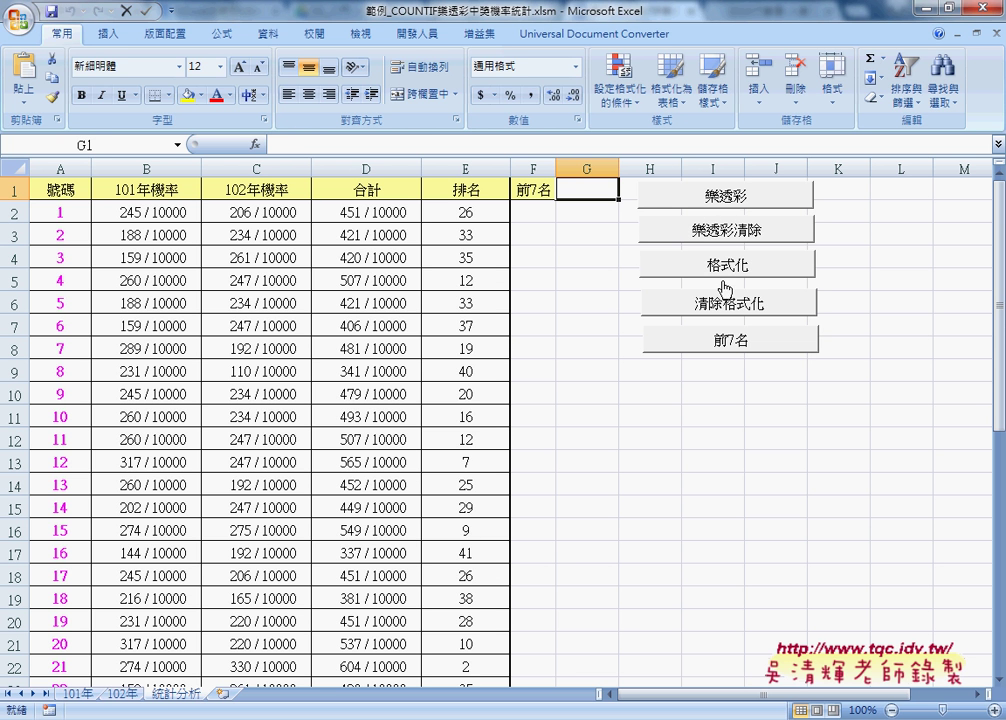
click(724, 266)
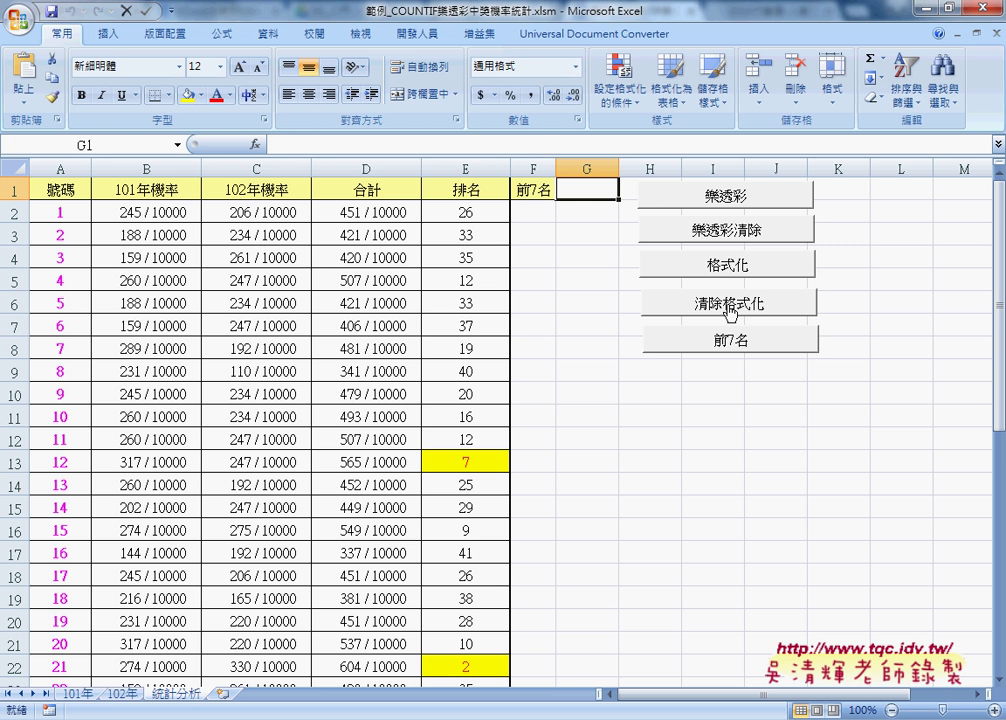
click(731, 312)
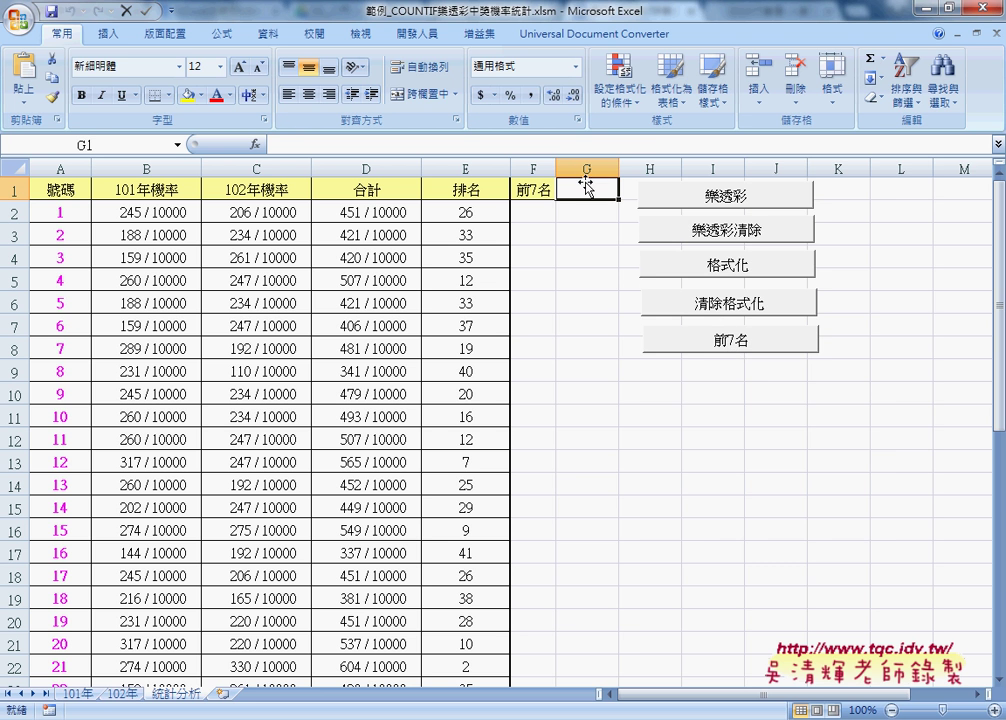
Widen column F, run 前7名 twice, and delete the top-7 list in F2:F8 each time.
drag(556, 168, 566, 168)
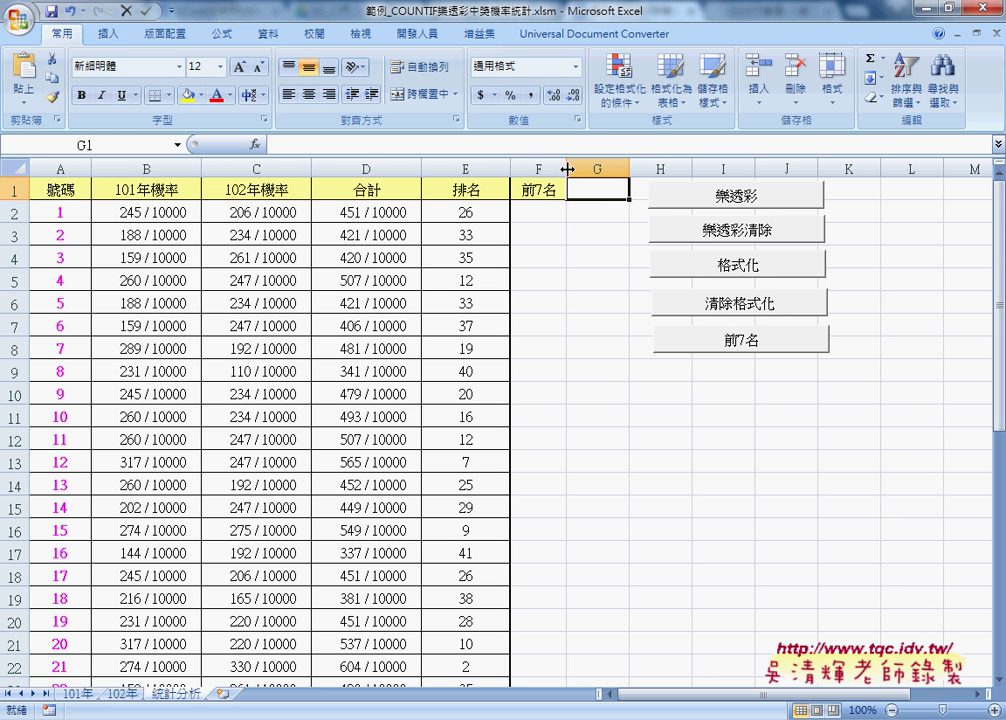
click(718, 345)
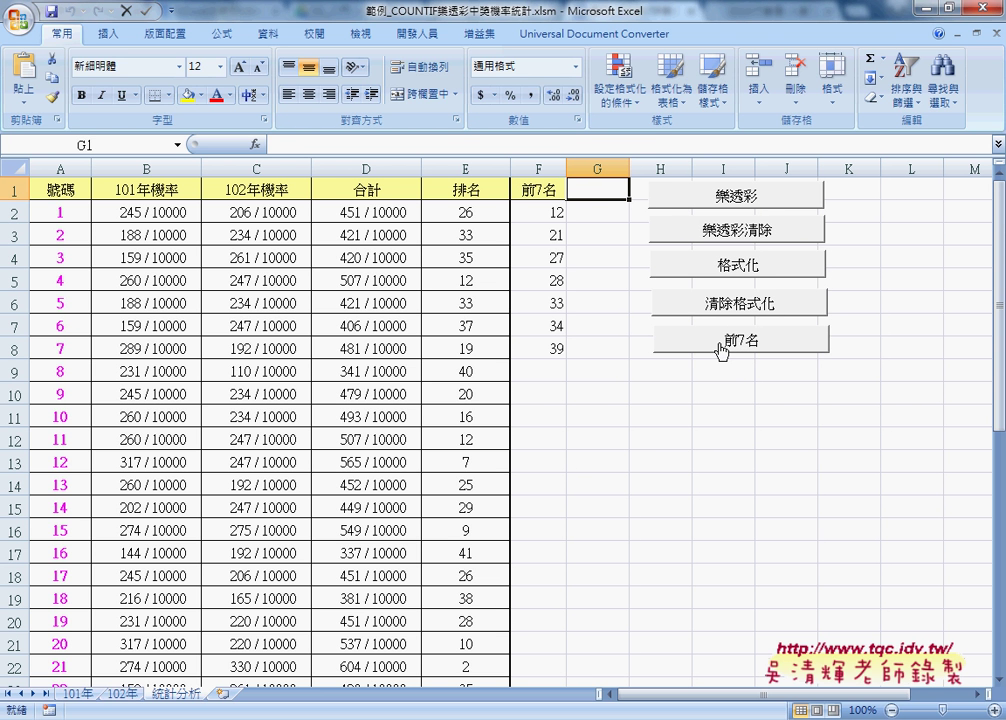
drag(551, 212, 549, 347)
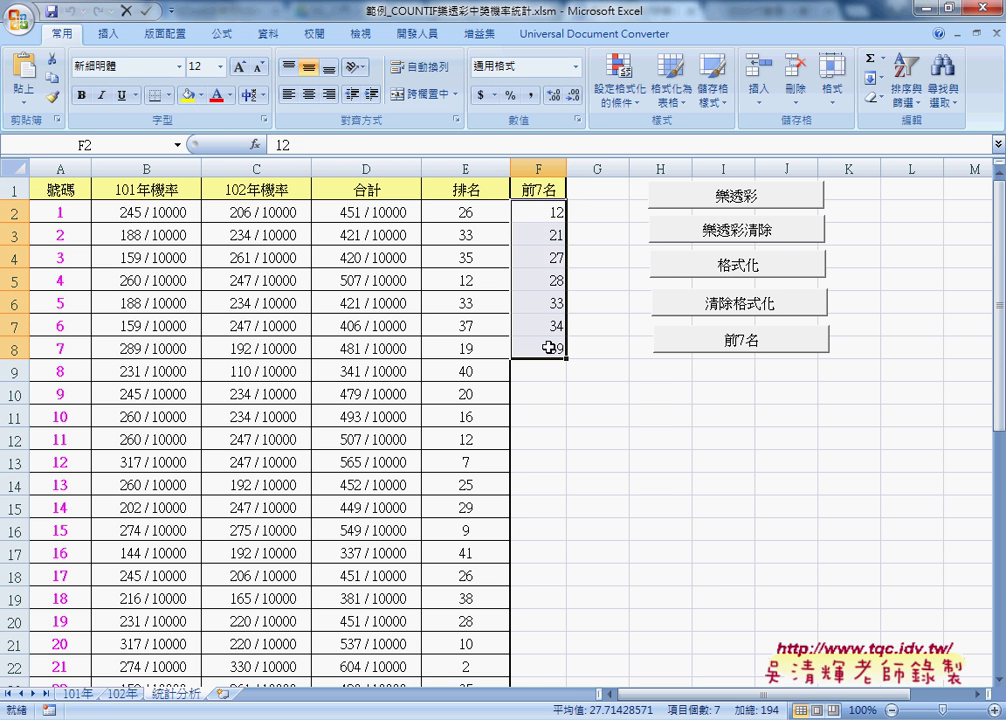
key(Delete)
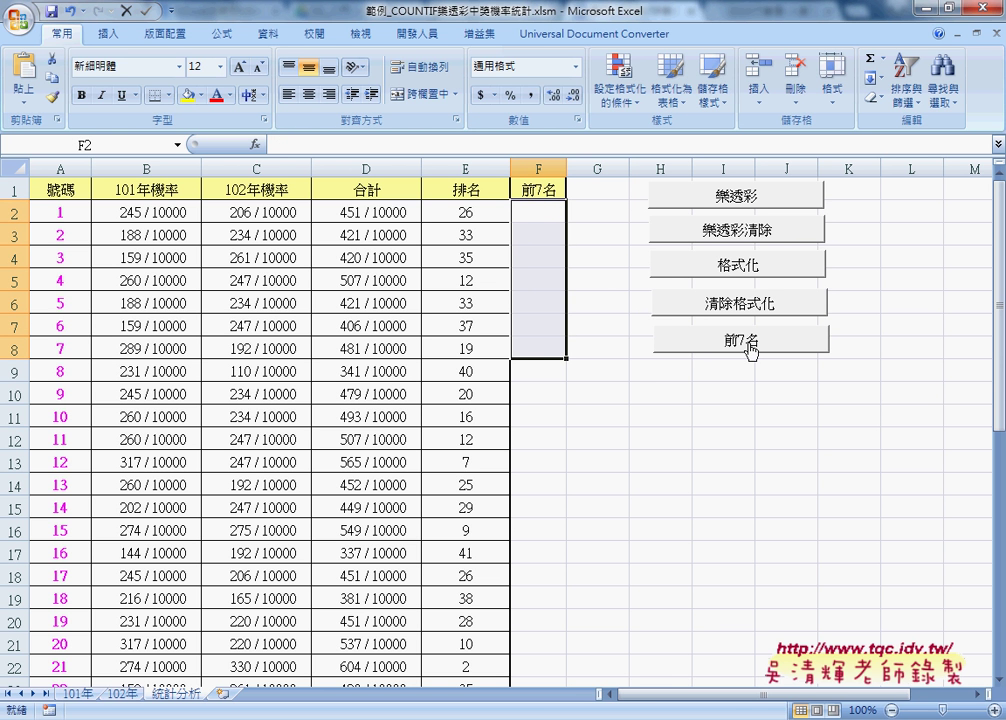
click(751, 342)
drag(540, 212, 544, 348)
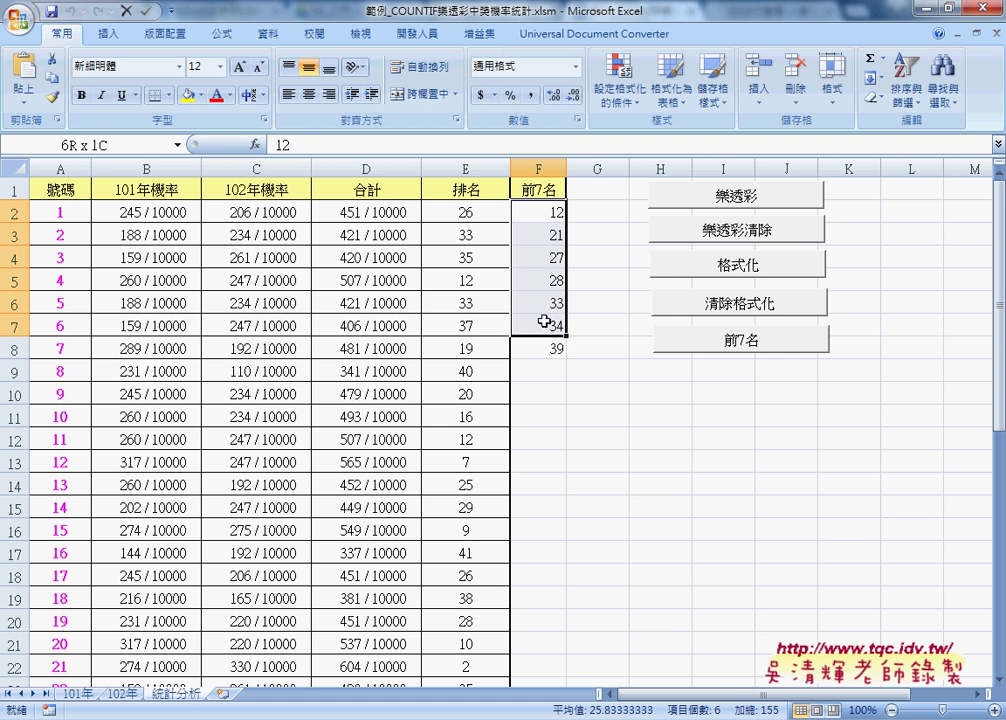
key(Delete)
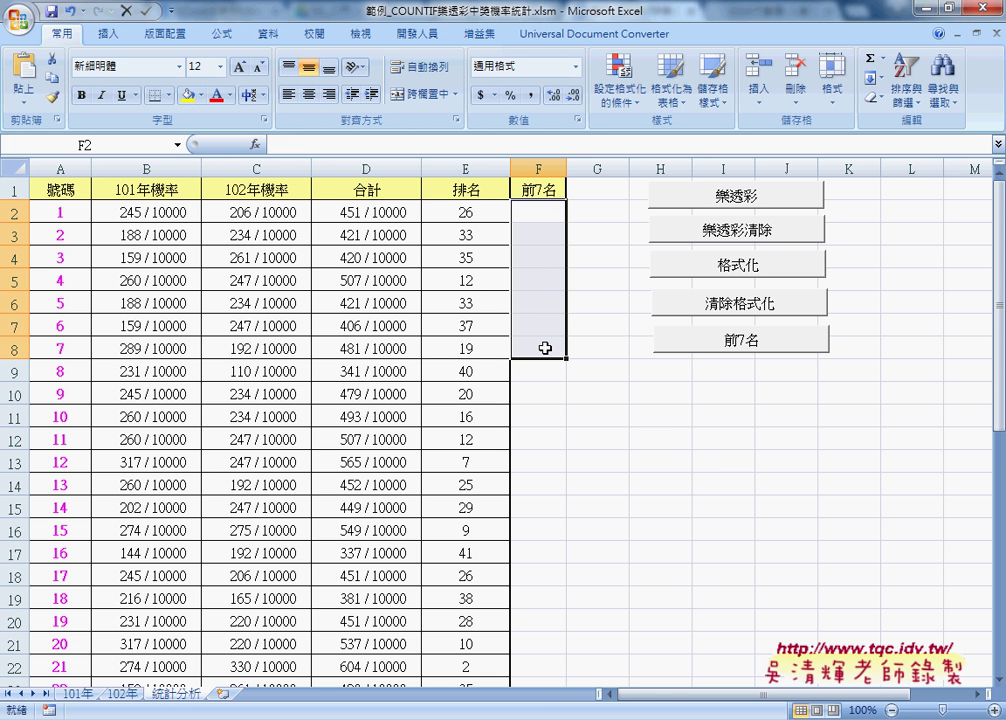